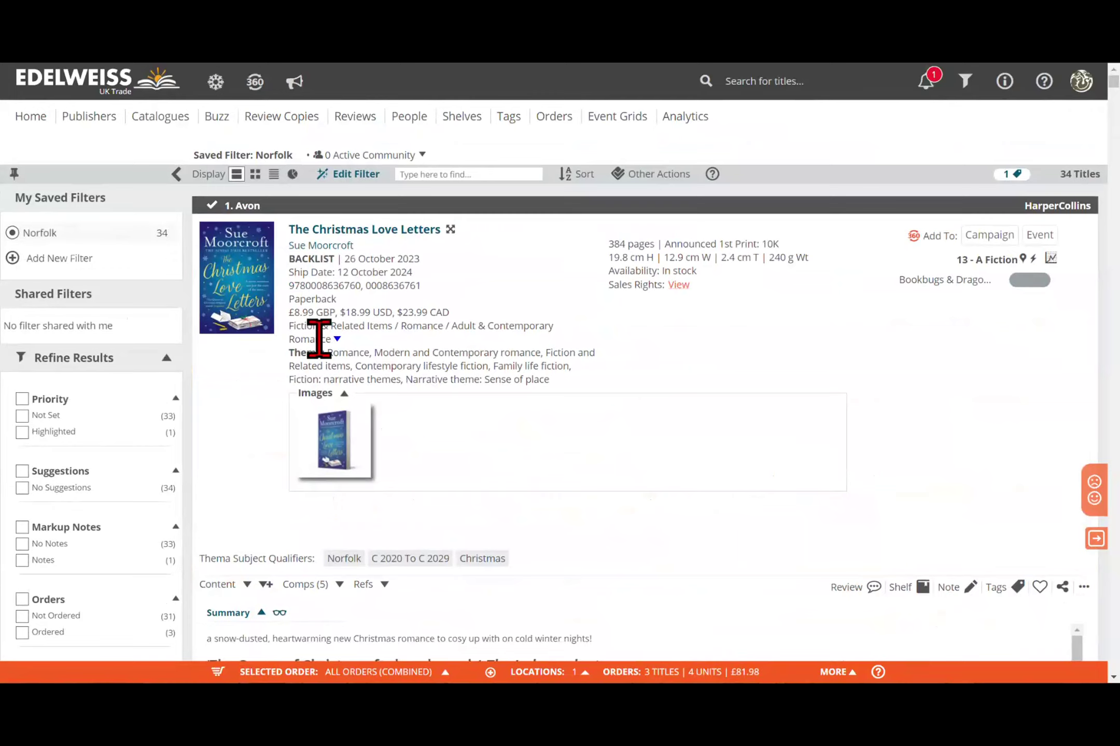
Start a new saved filter and include The environment from the Earth Sciences, Geography, Environment, Planning branch of Thema Subject Category
click(57, 260)
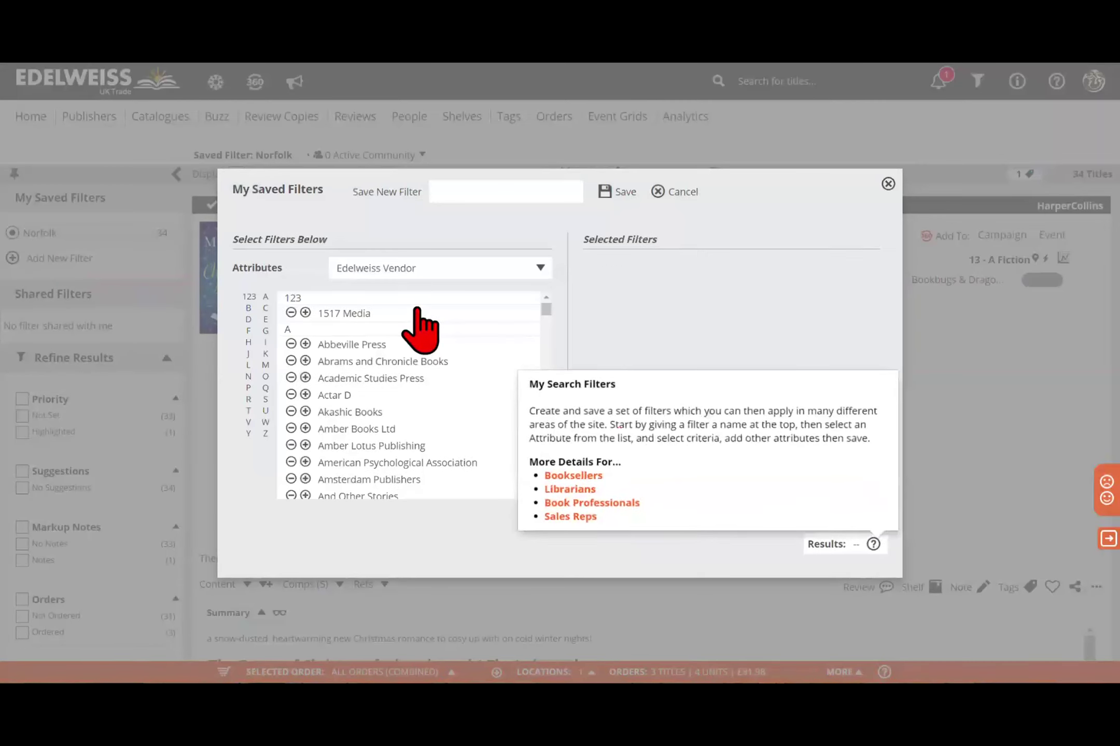
click(415, 269)
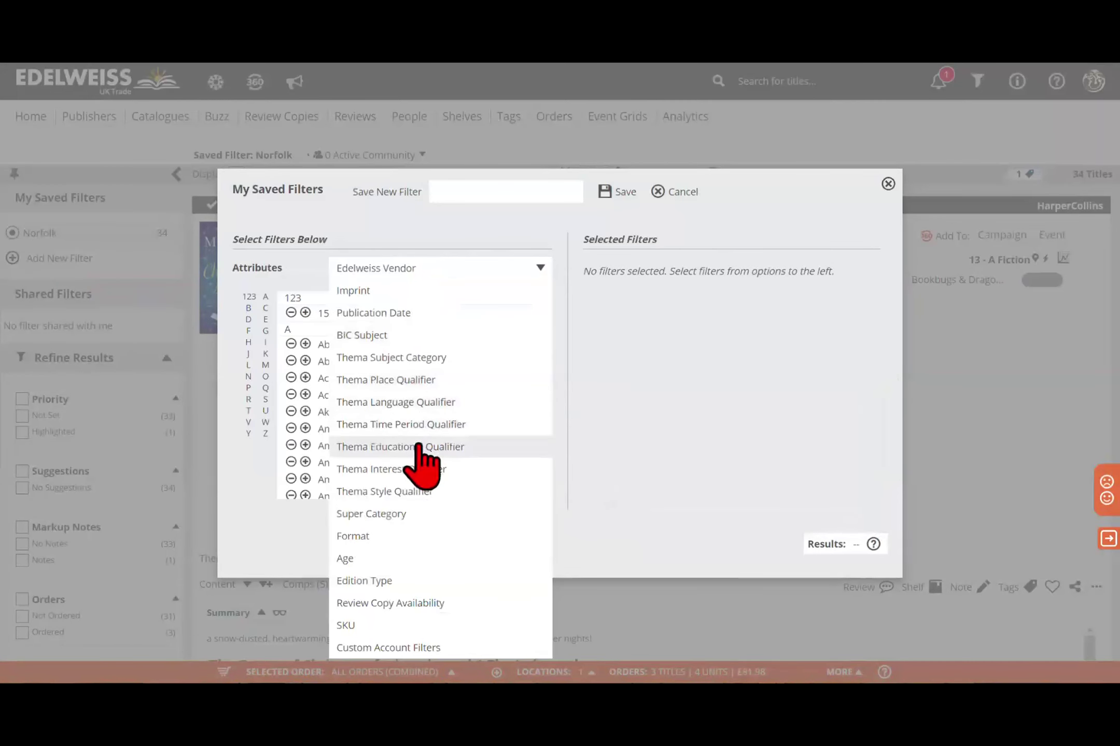
click(430, 357)
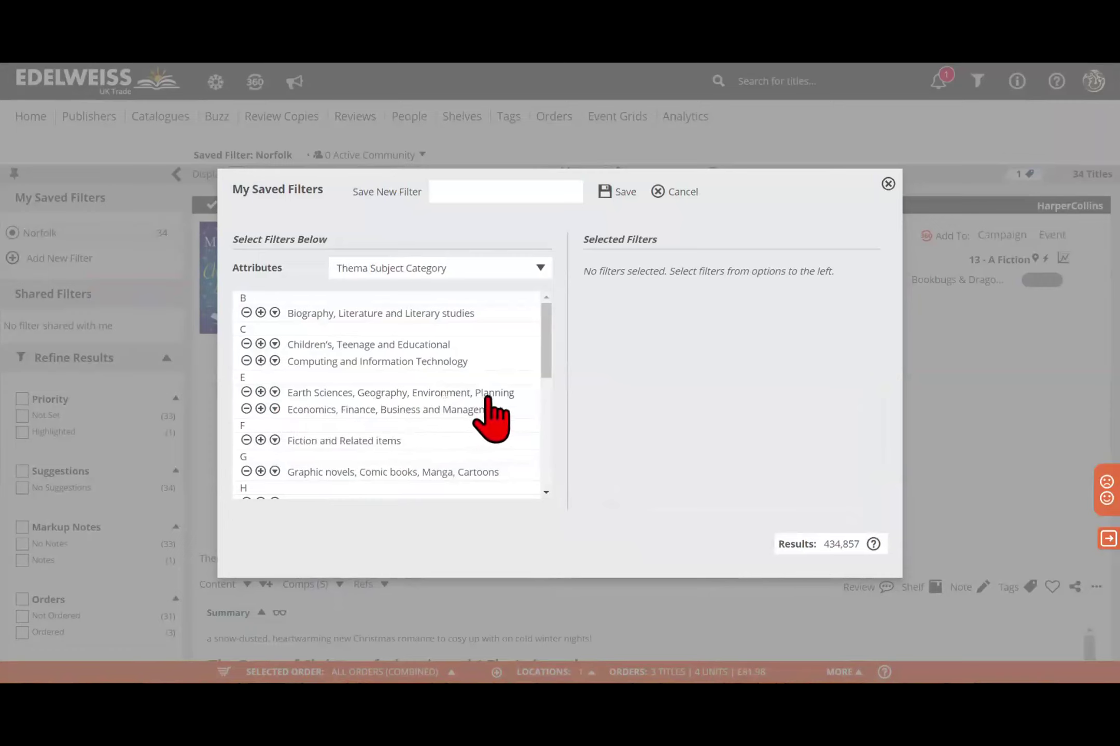
click(275, 393)
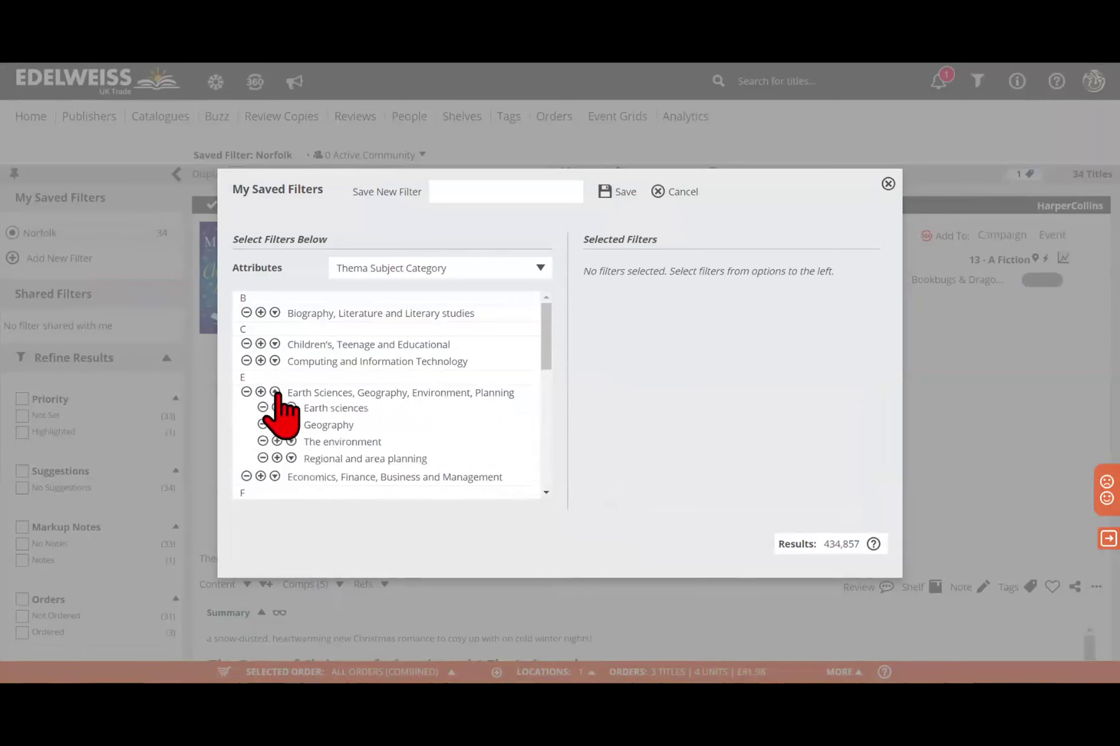
click(277, 440)
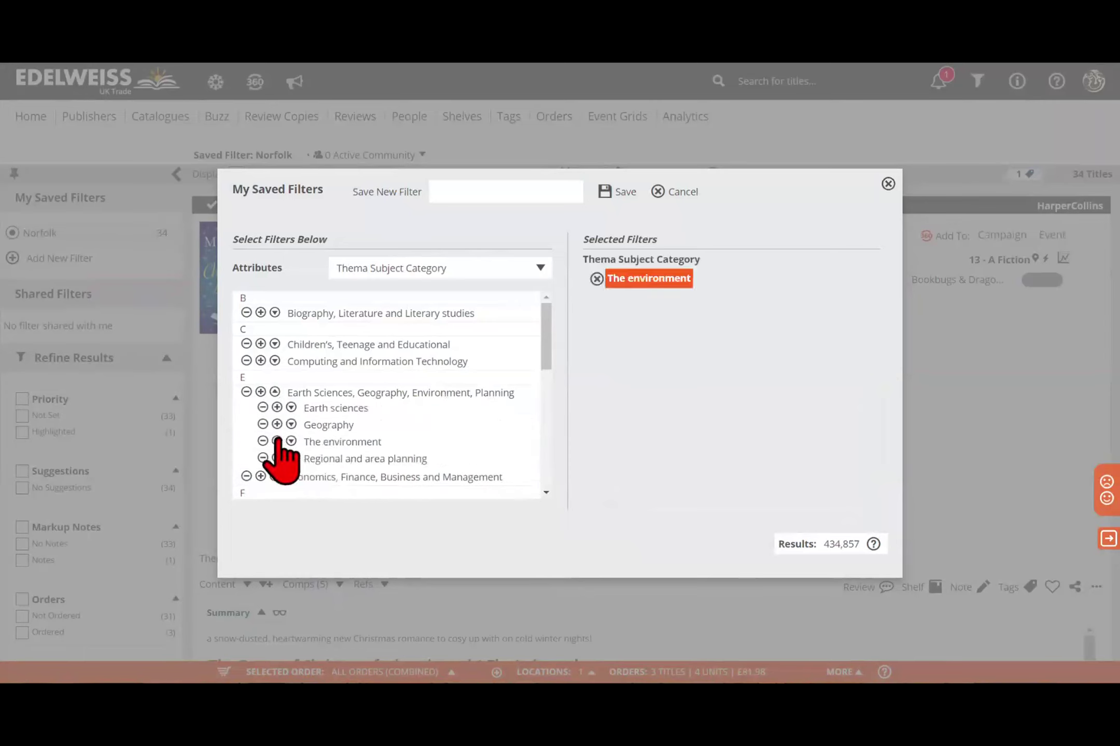
Include the Thema Interest Qualifier ages from c 7, 8 and 9 years in the new filter
click(433, 274)
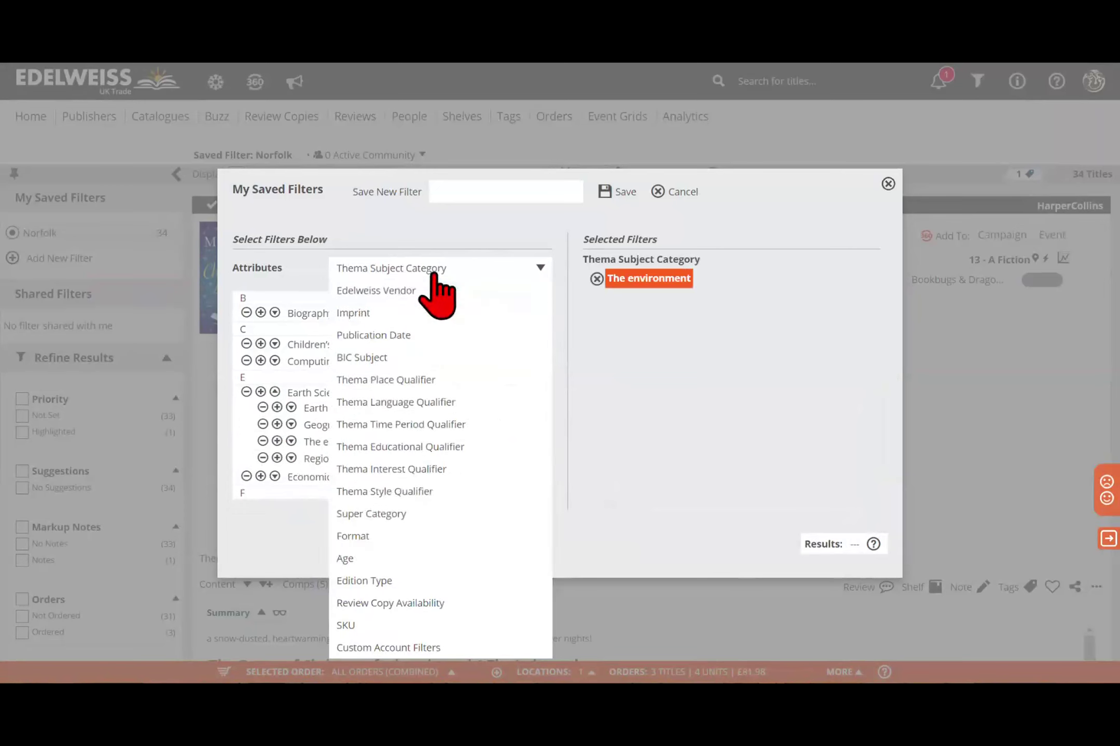
click(408, 469)
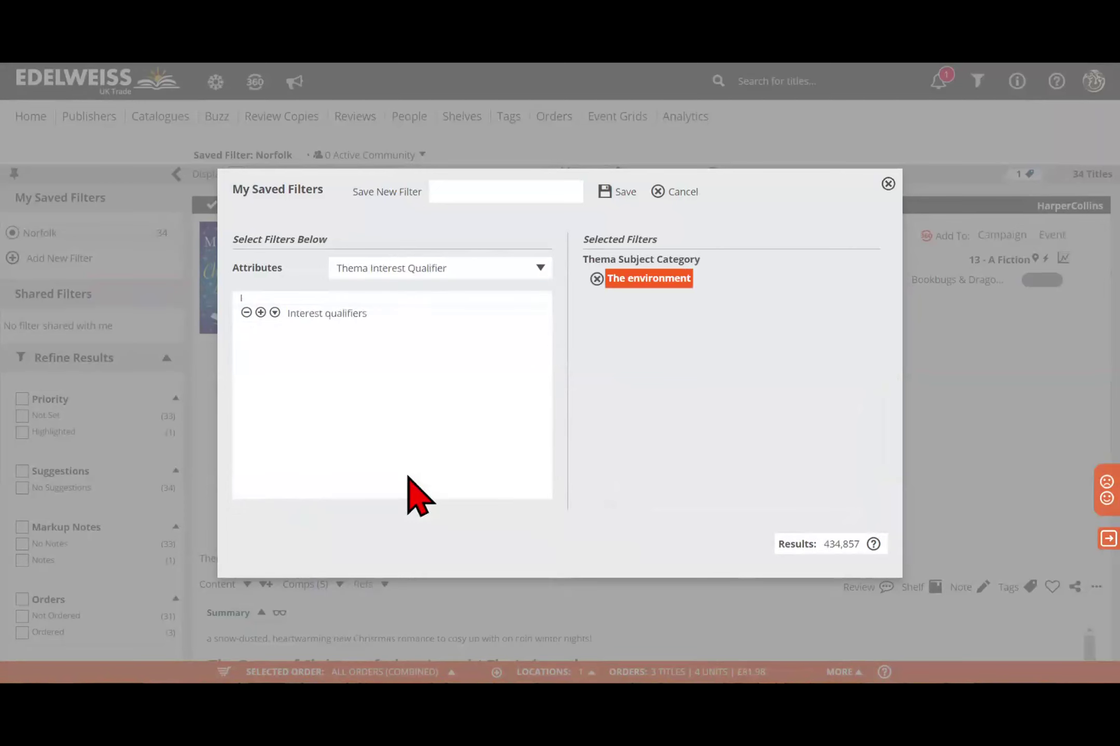
click(275, 313)
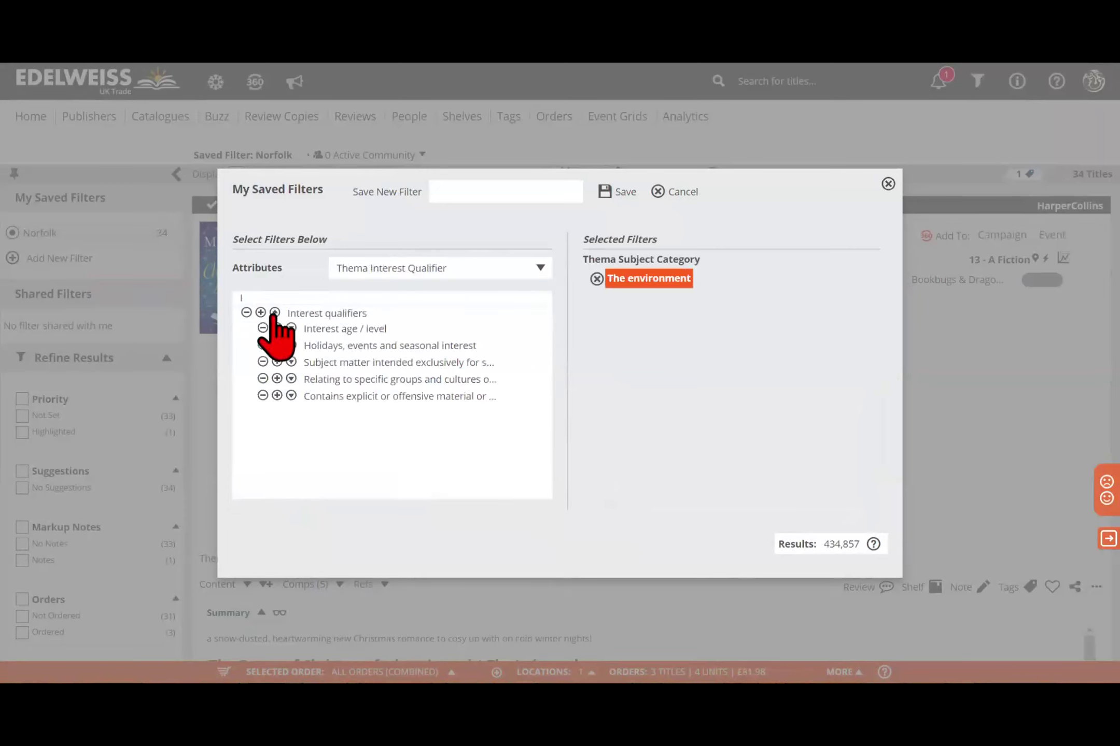
click(291, 329)
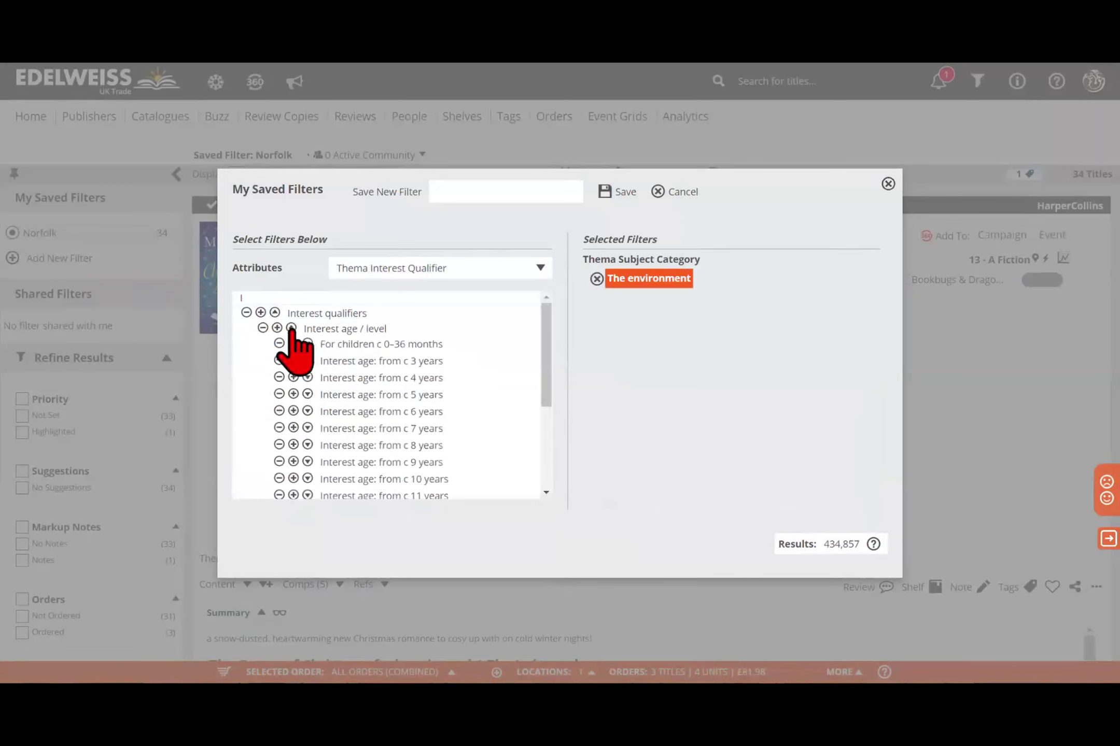
scroll(319, 396, down, 1)
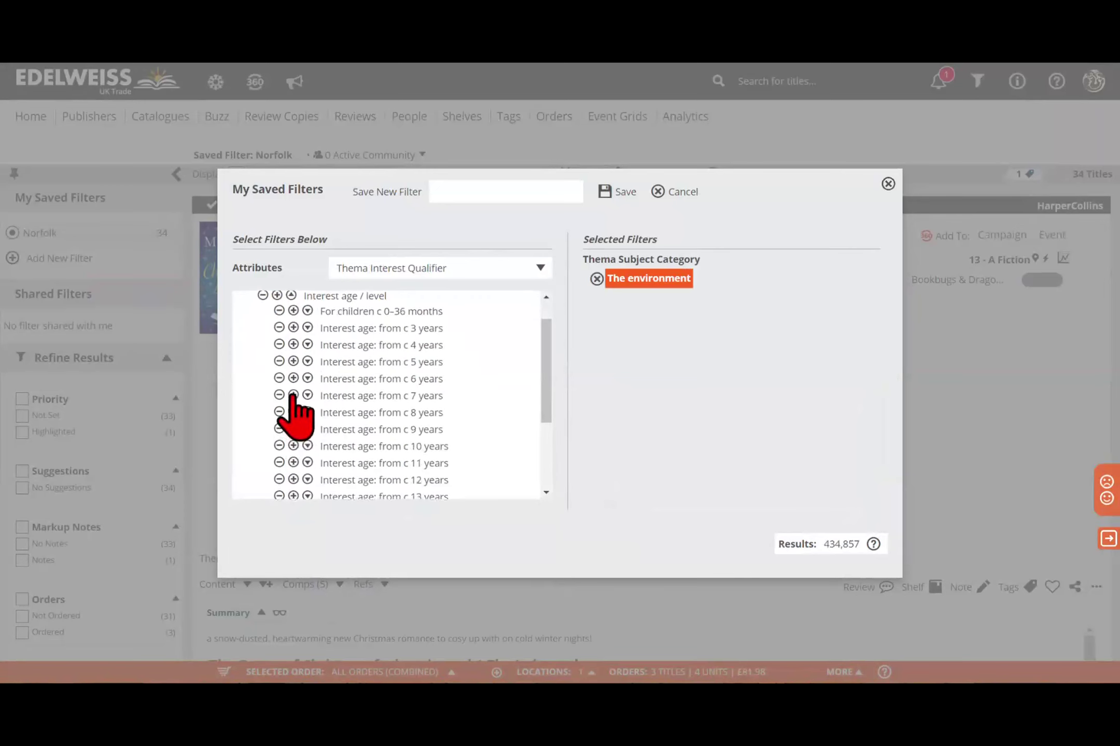
click(293, 396)
click(294, 413)
click(294, 430)
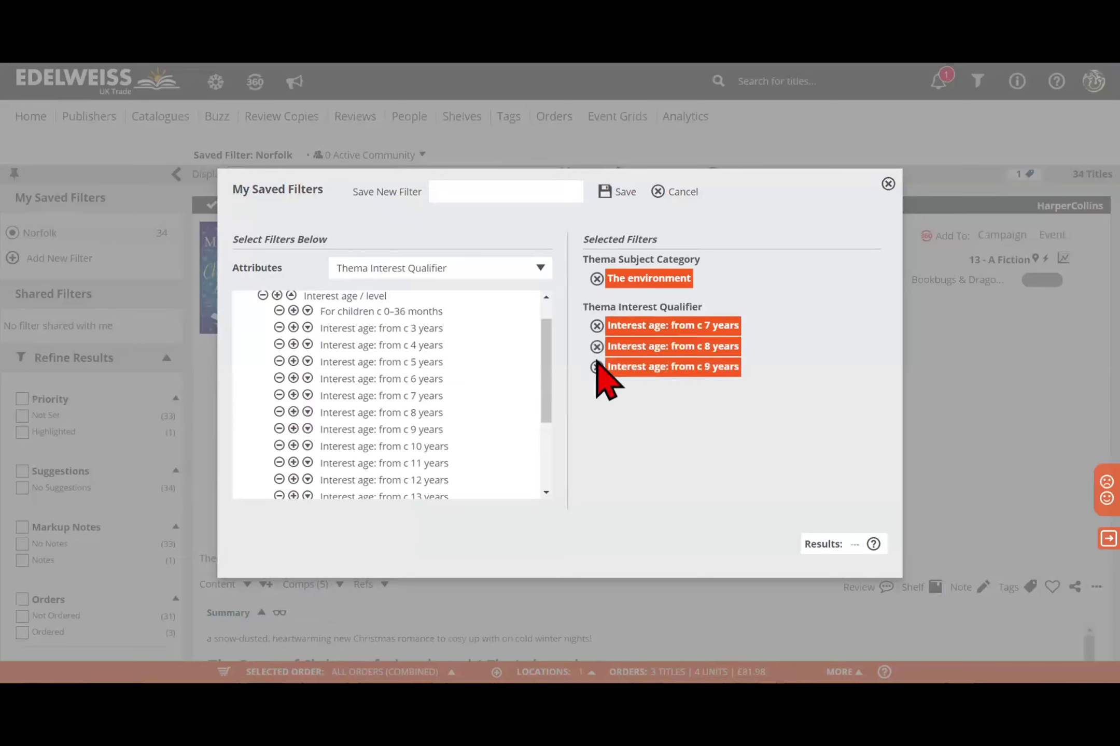
Name the new filter Children's Environment and save it
click(449, 197)
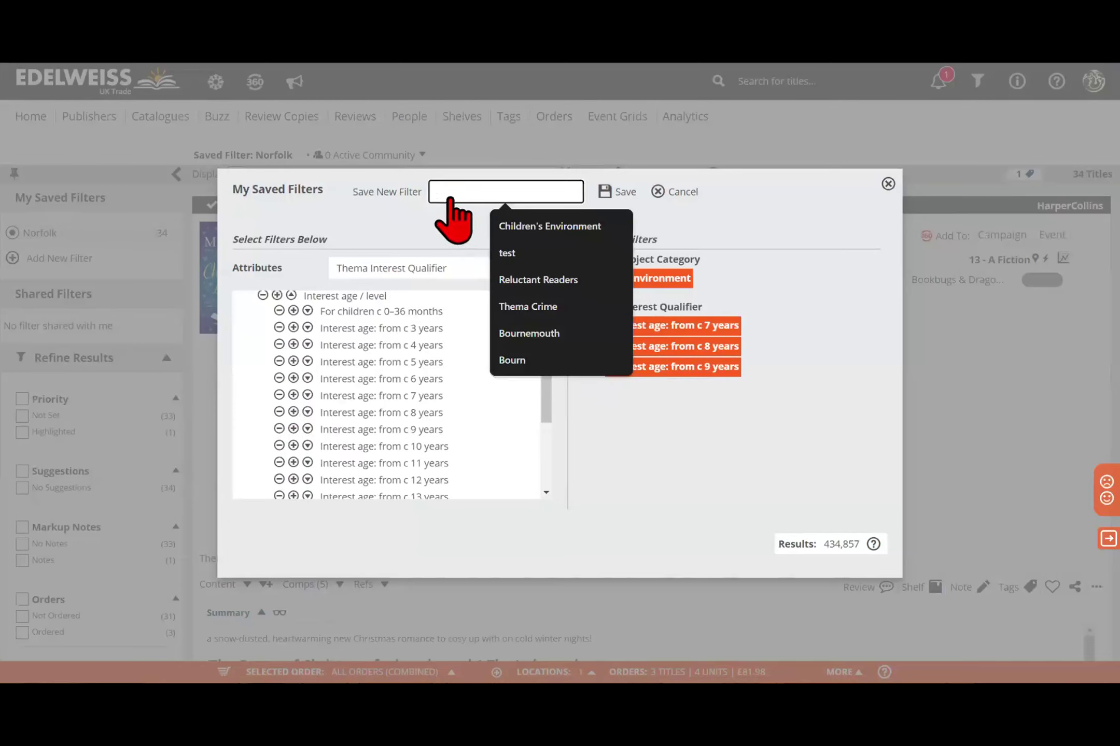
click(541, 227)
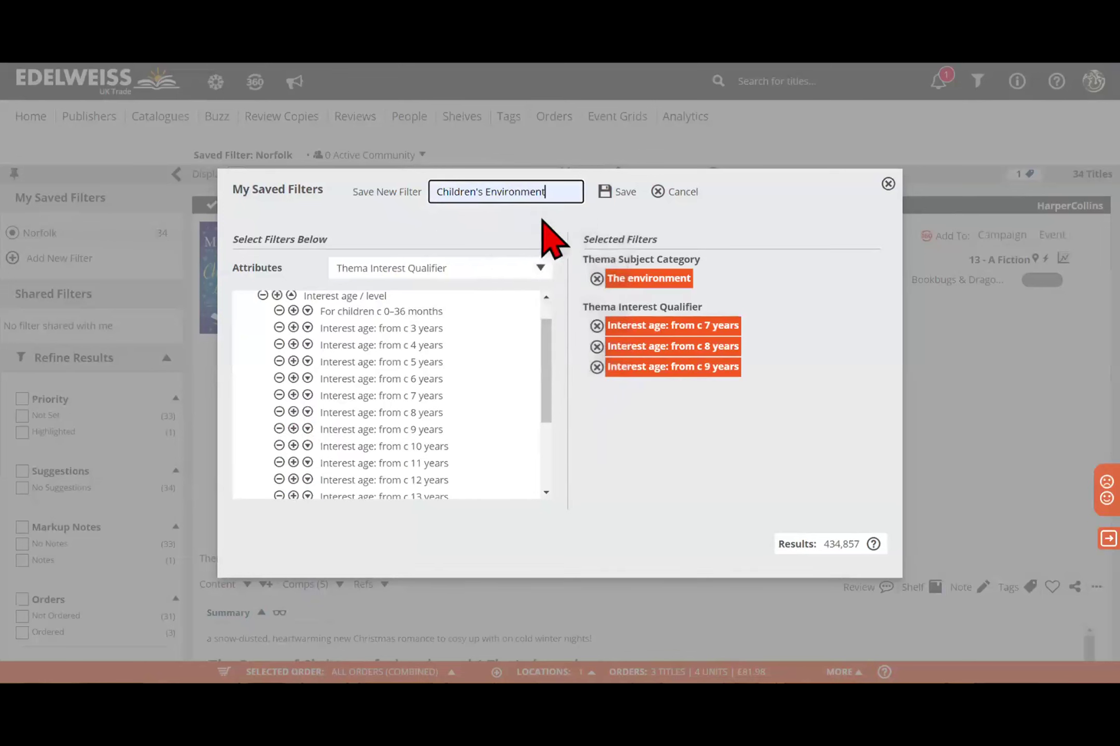
click(605, 193)
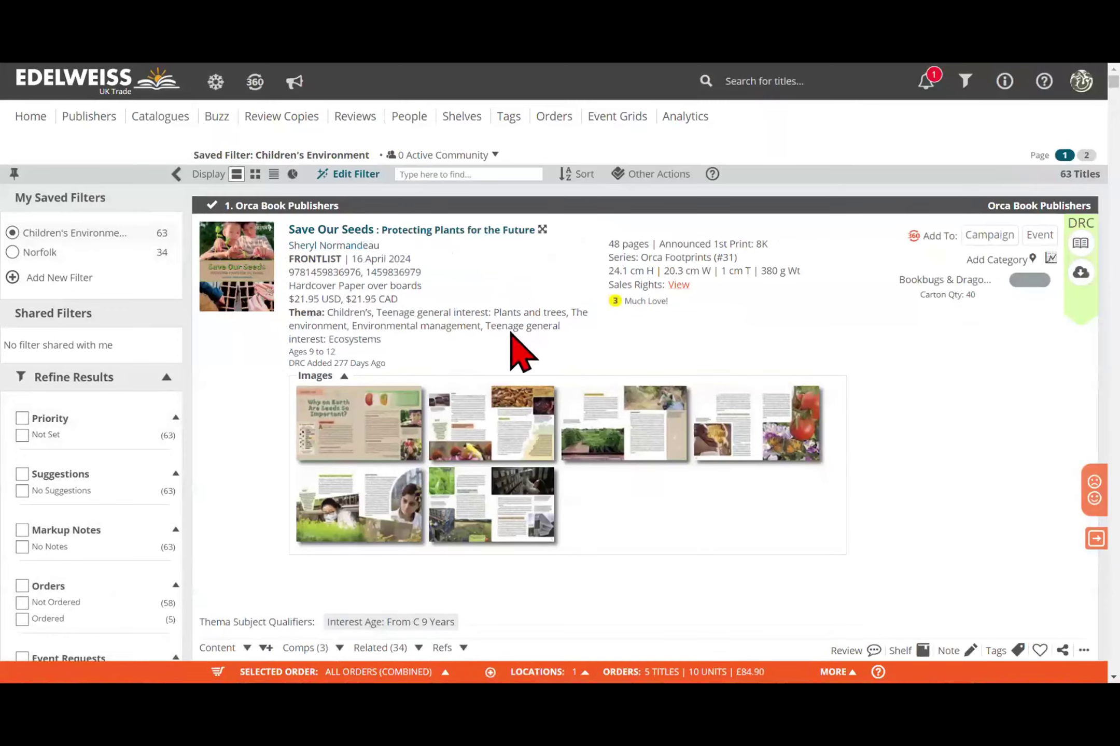
Look through the Children's Environment titles and examine the sample page images of Wilder Planet
scroll(510, 330, down, 20)
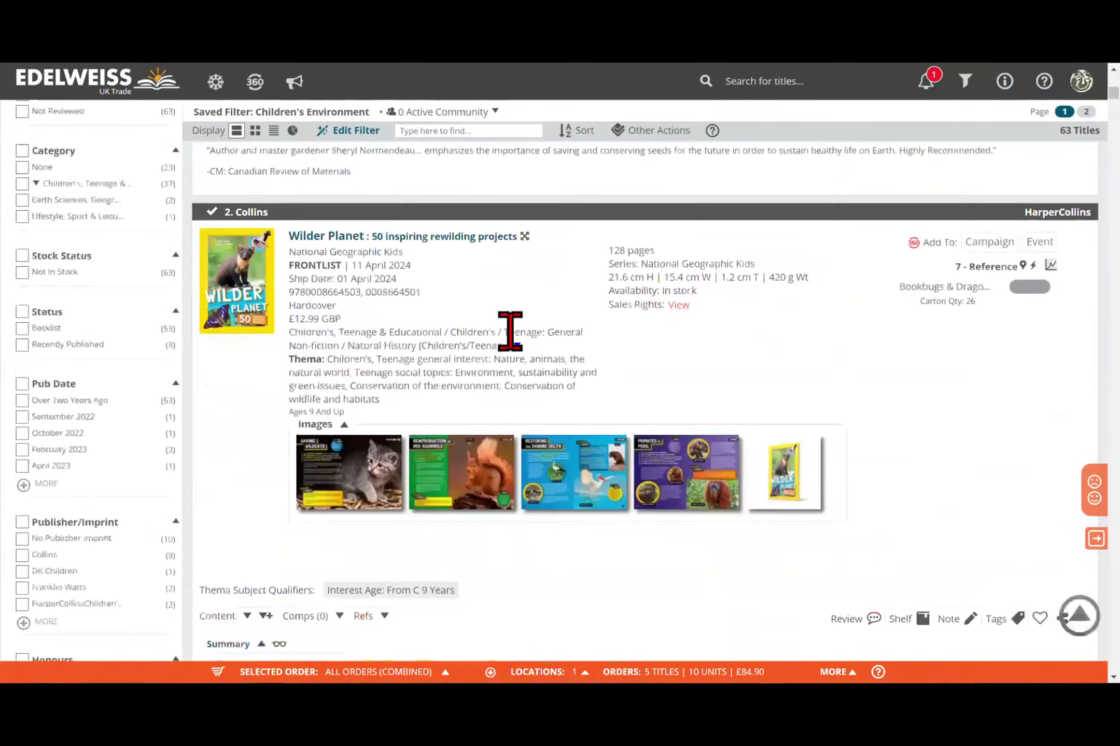
scroll(521, 353, down, 10)
scroll(513, 350, up, 12)
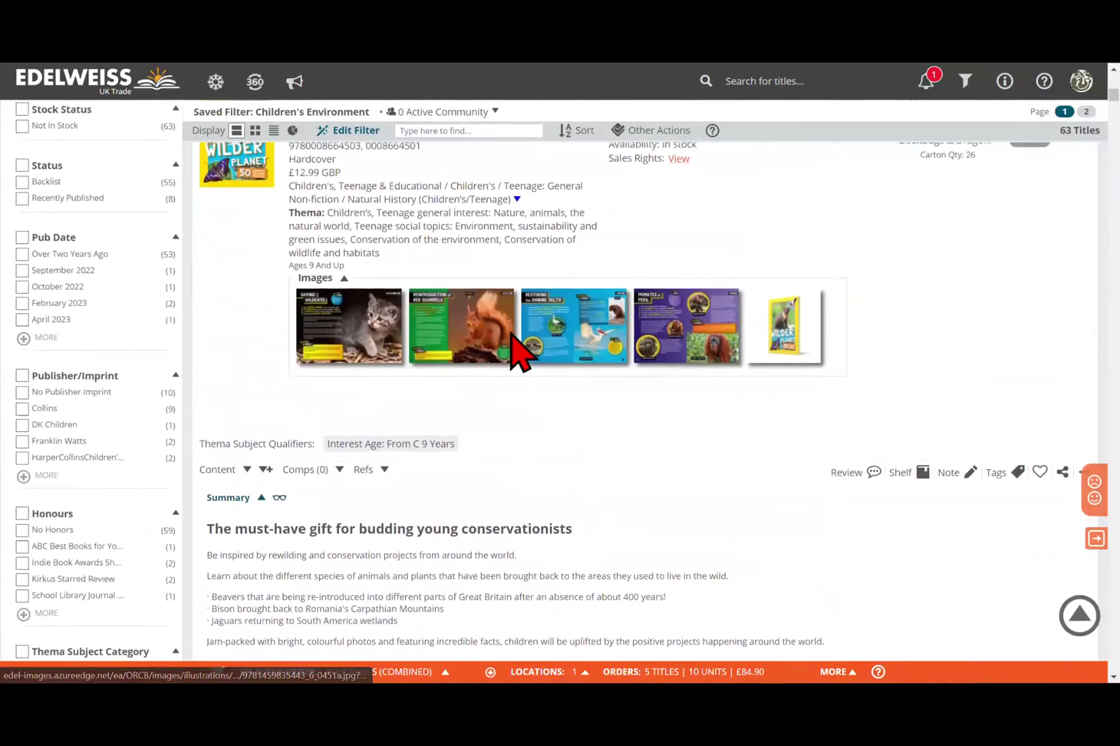
click(353, 308)
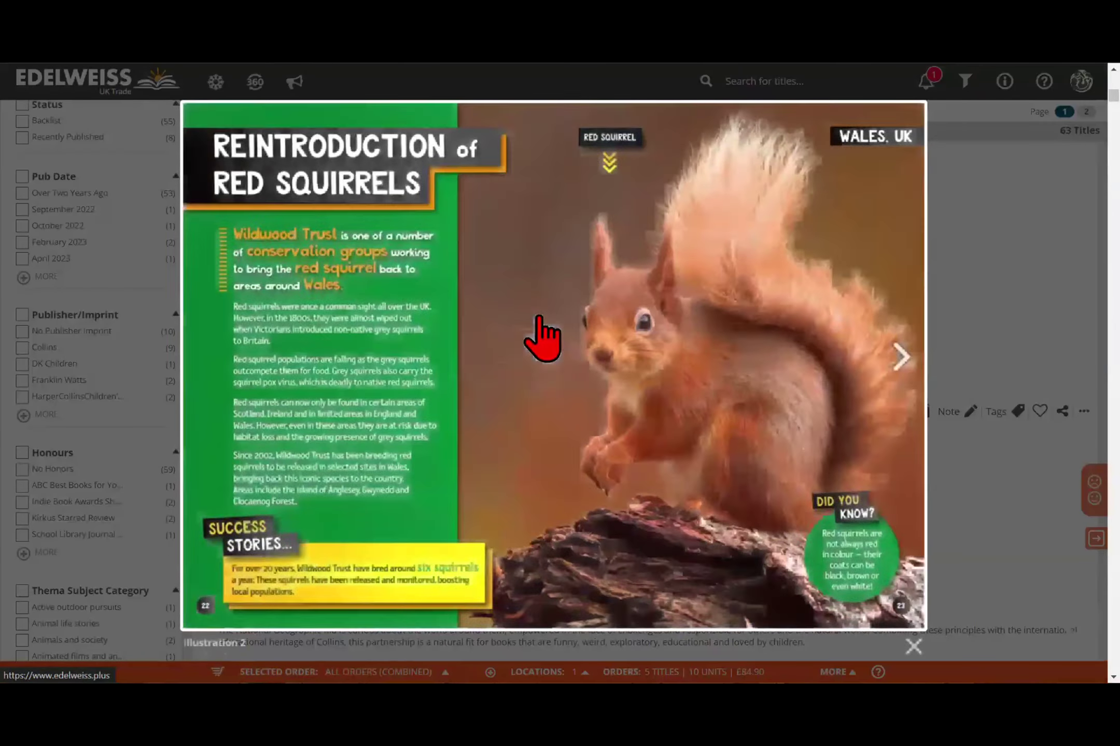
click(539, 316)
click(539, 316)
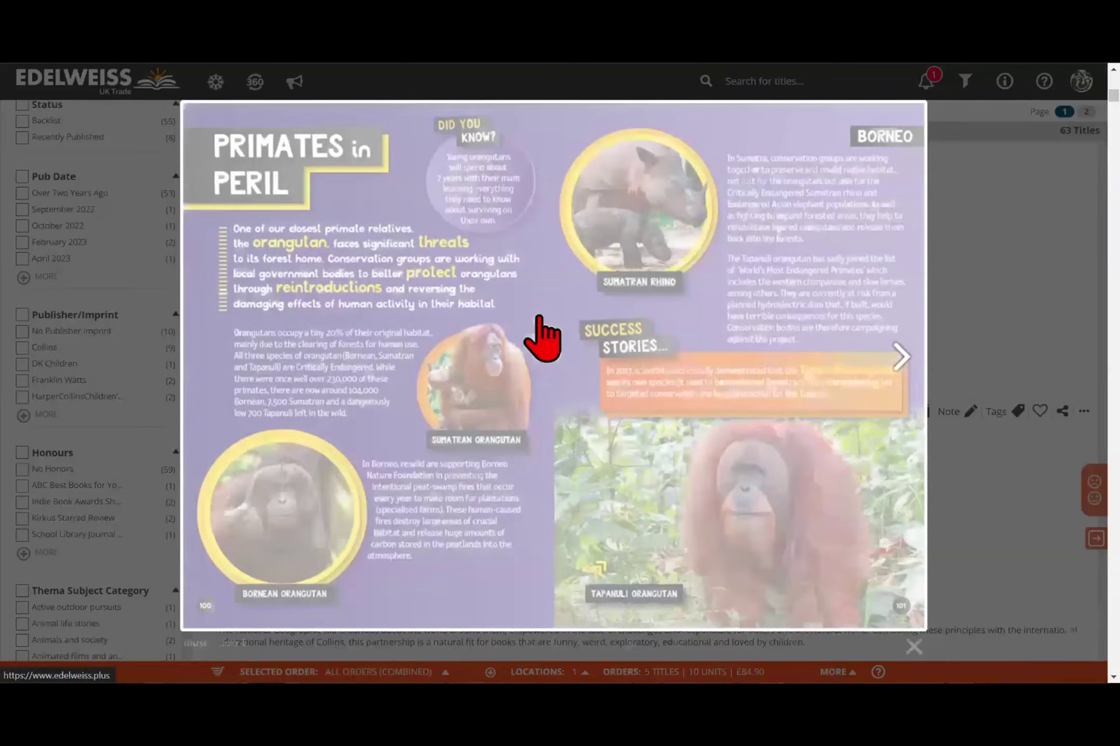
click(958, 247)
scroll(882, 250, up, 12)
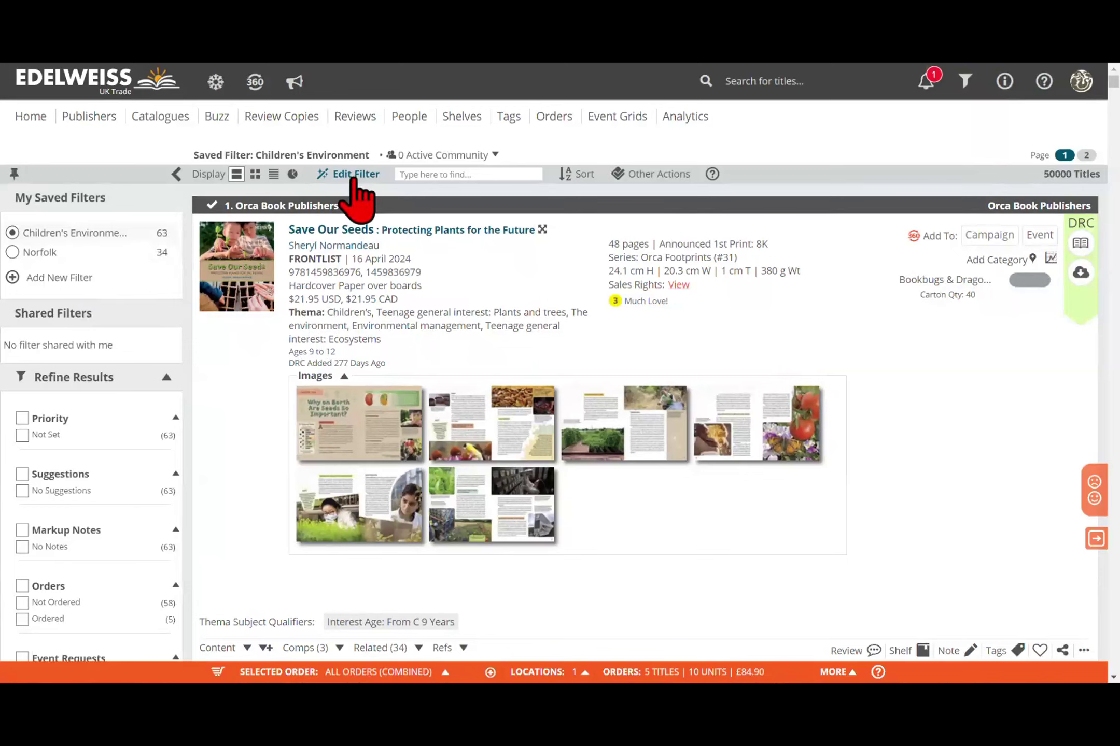
click(355, 176)
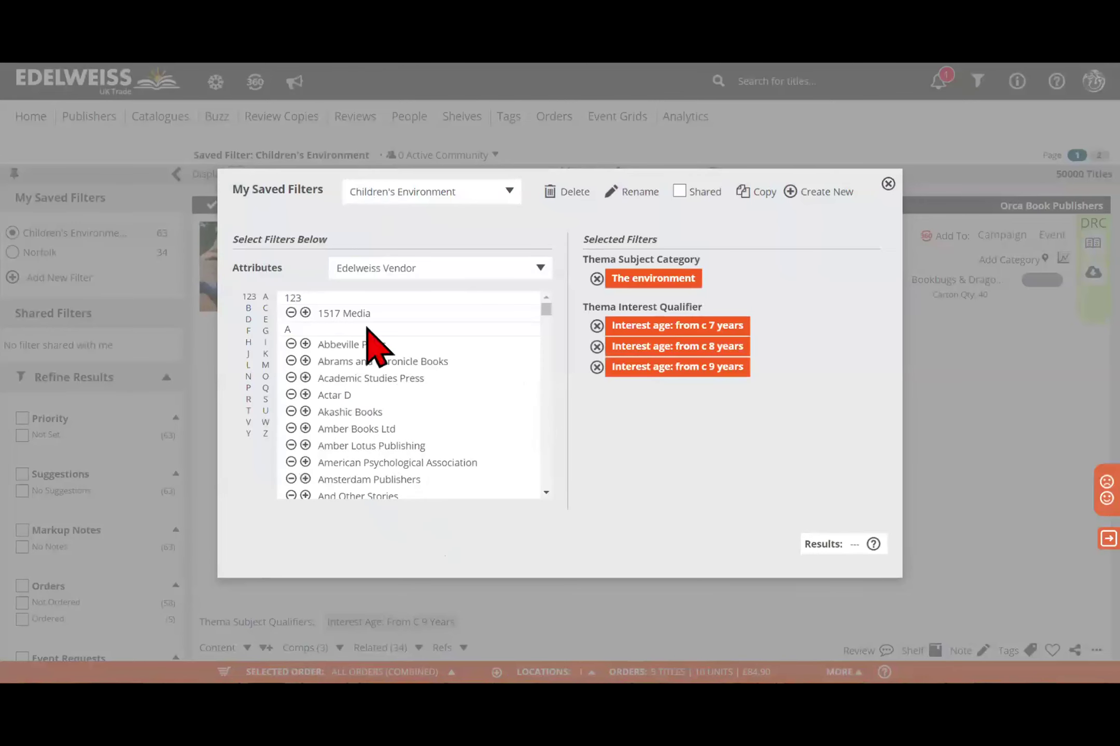
click(888, 184)
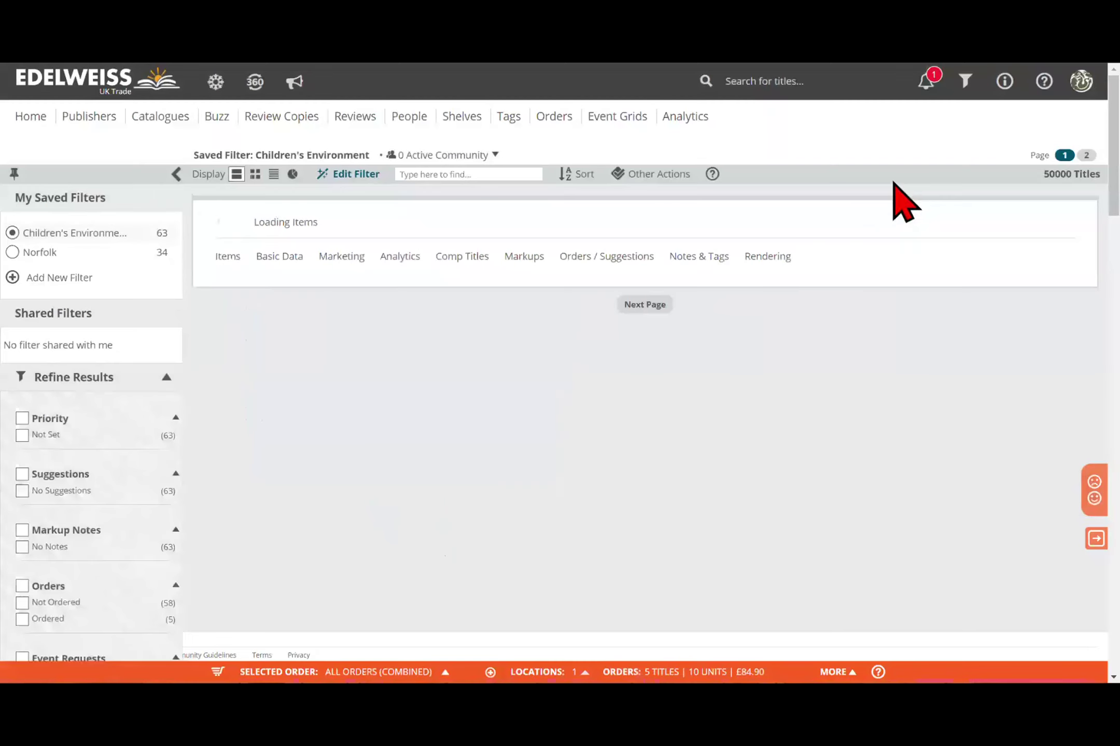
click(77, 278)
click(888, 184)
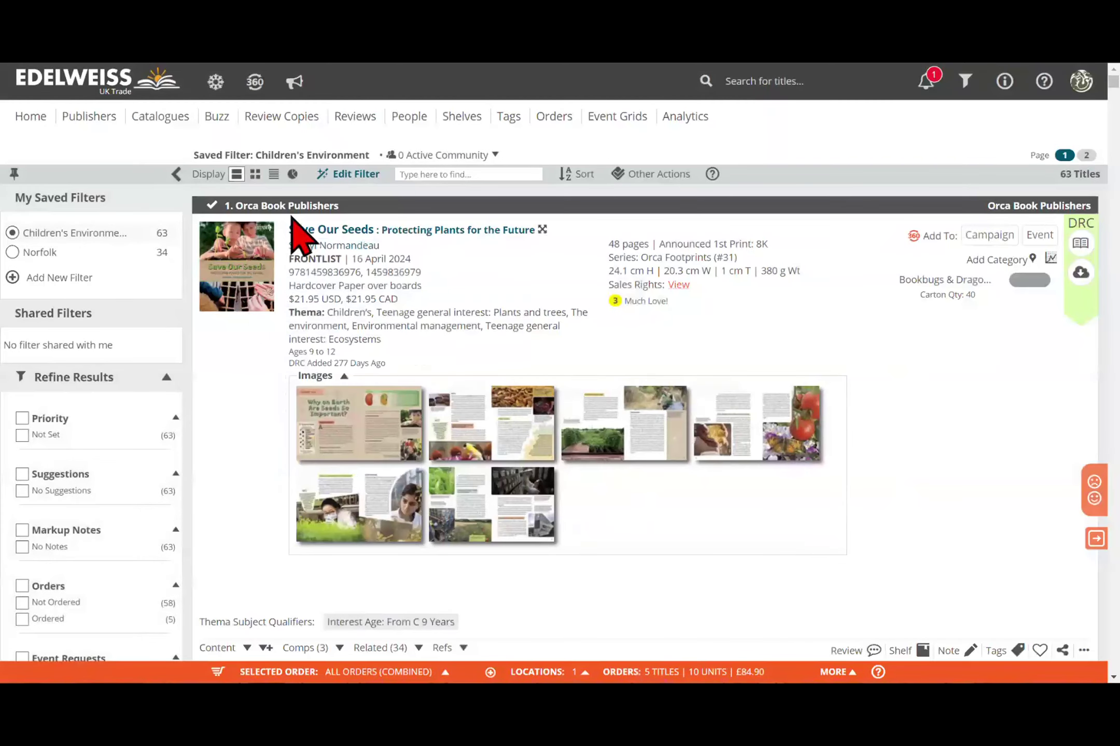
Start another new filter and include Horror and supernatural fiction from the Fiction and Related items branch of Thema Subject Category
click(73, 278)
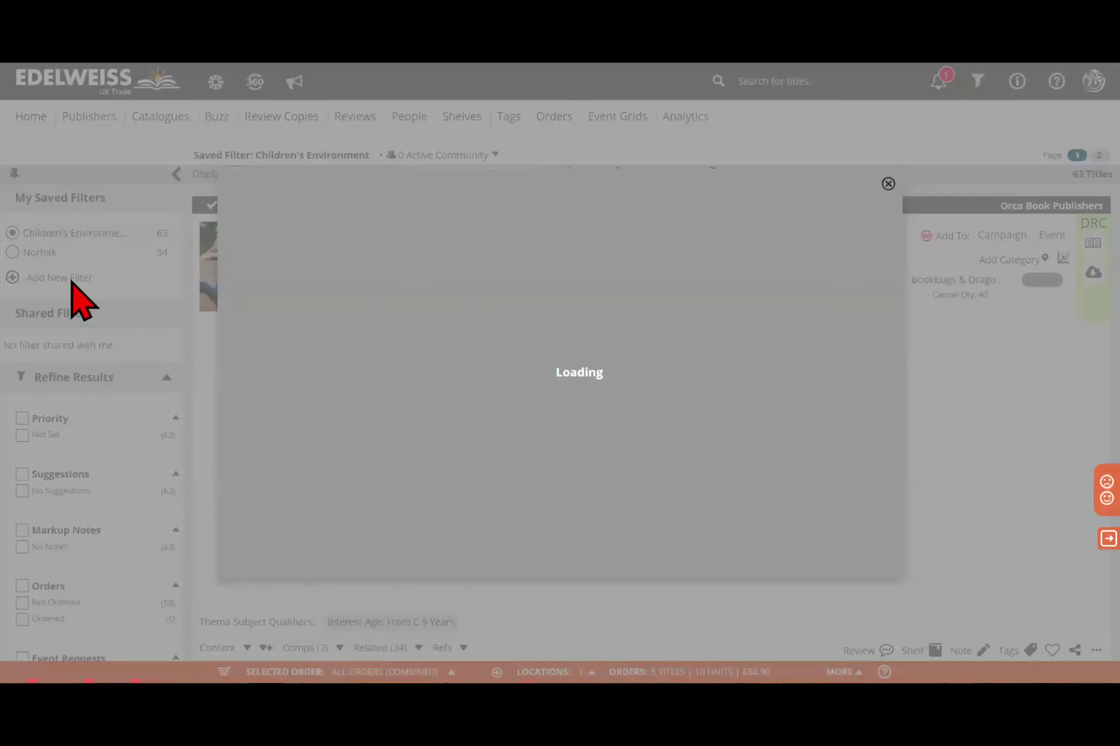
click(403, 273)
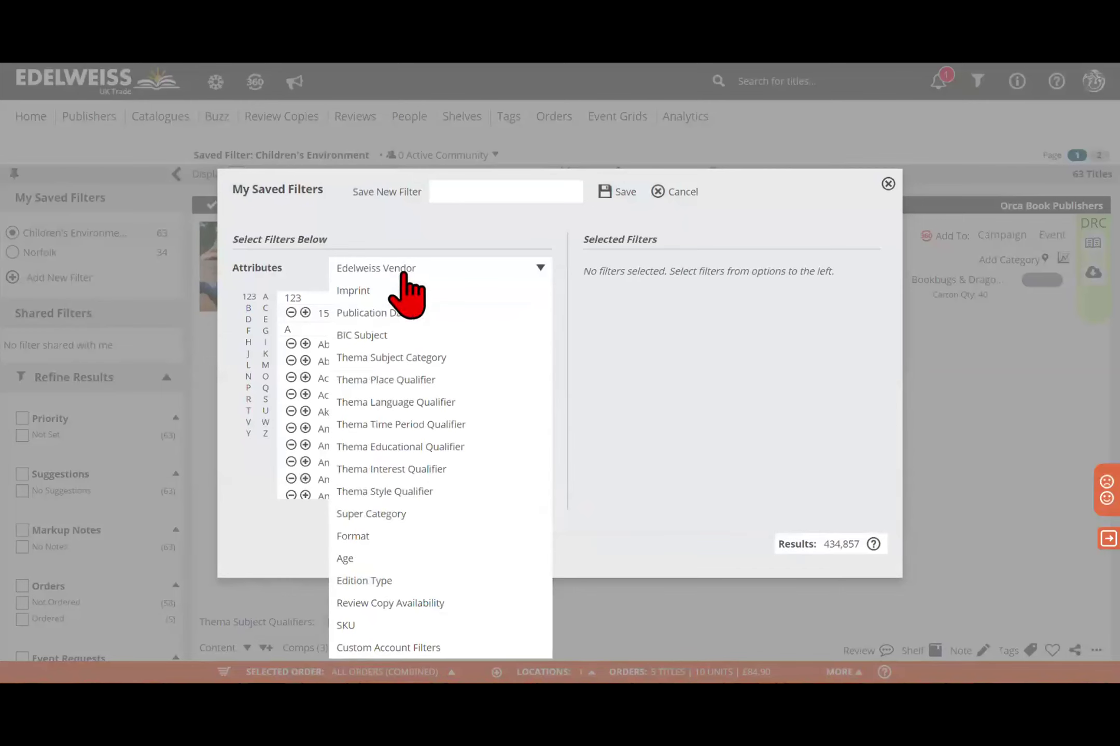
click(403, 365)
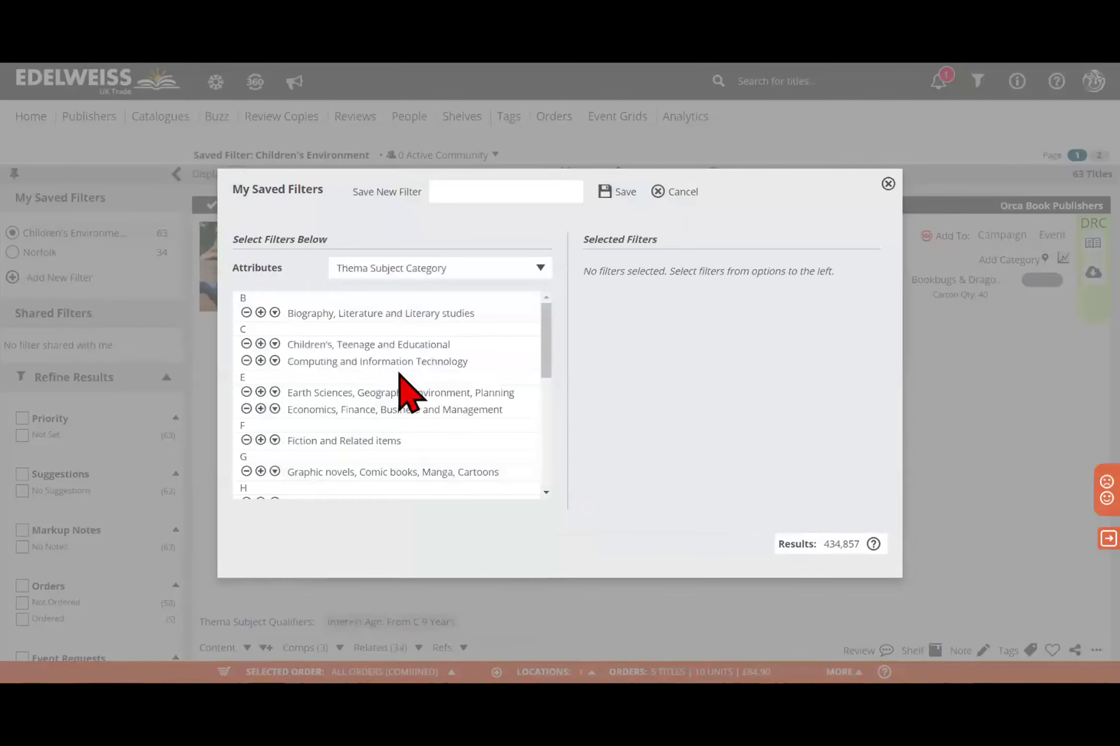
click(275, 440)
scroll(319, 445, down, 2)
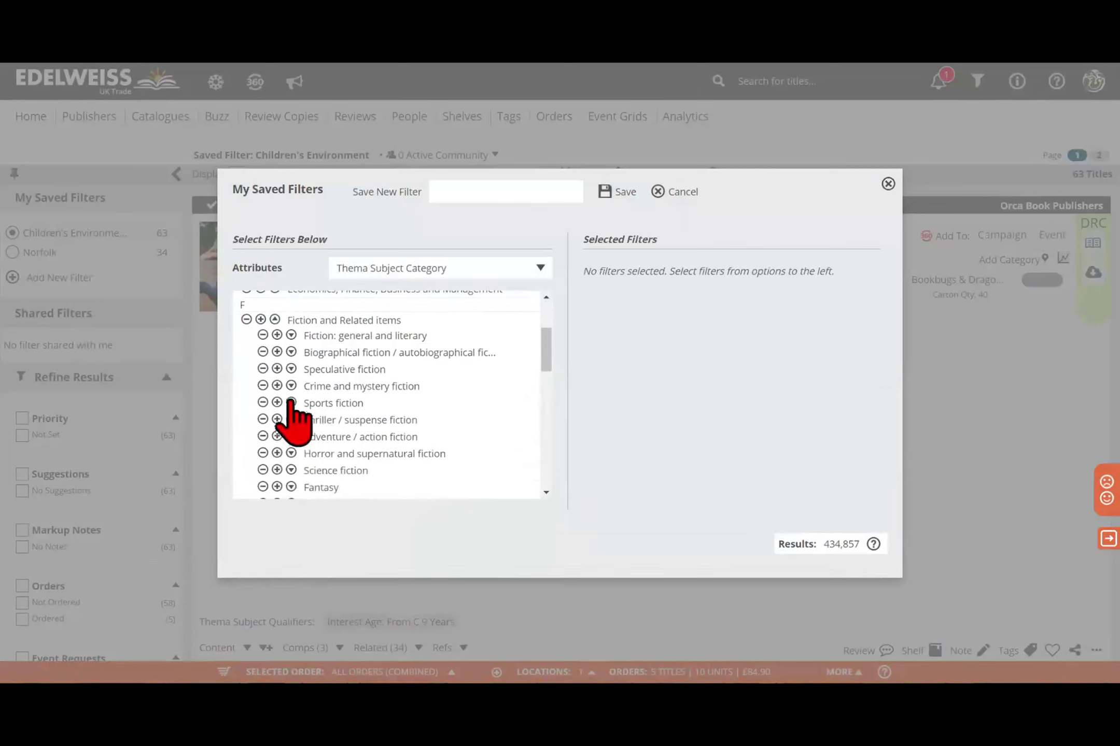
click(276, 453)
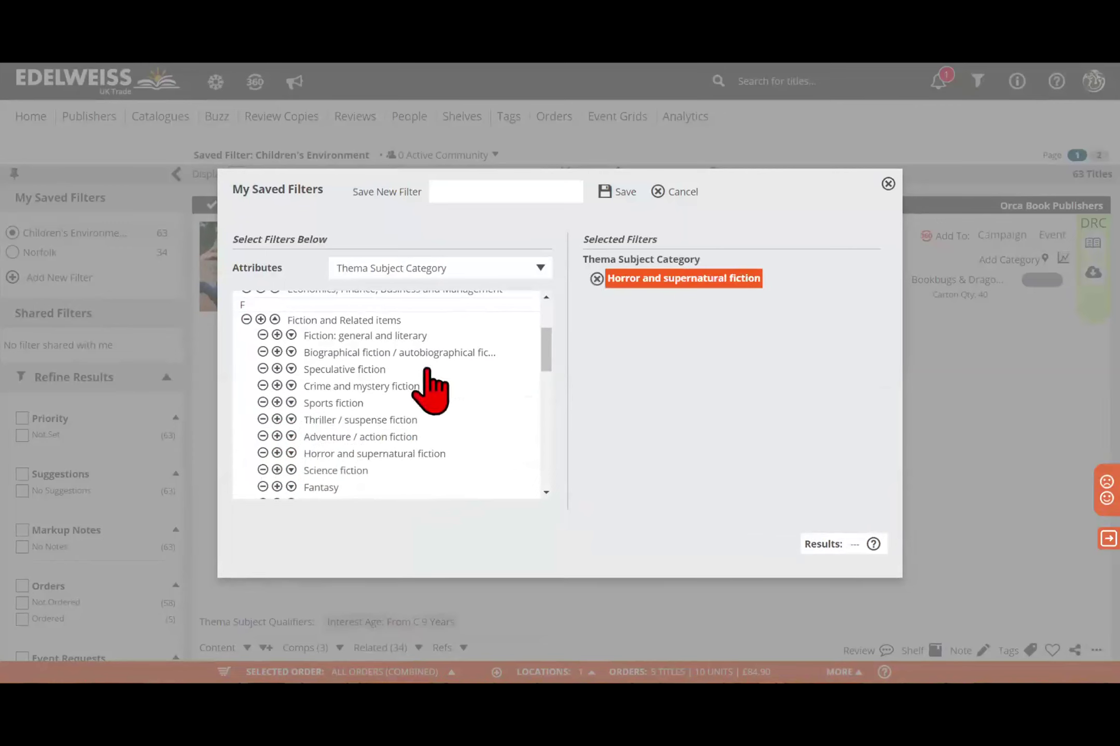
Restrict the filter by Publication Date to titles starting Today and looking out 1 month
click(434, 267)
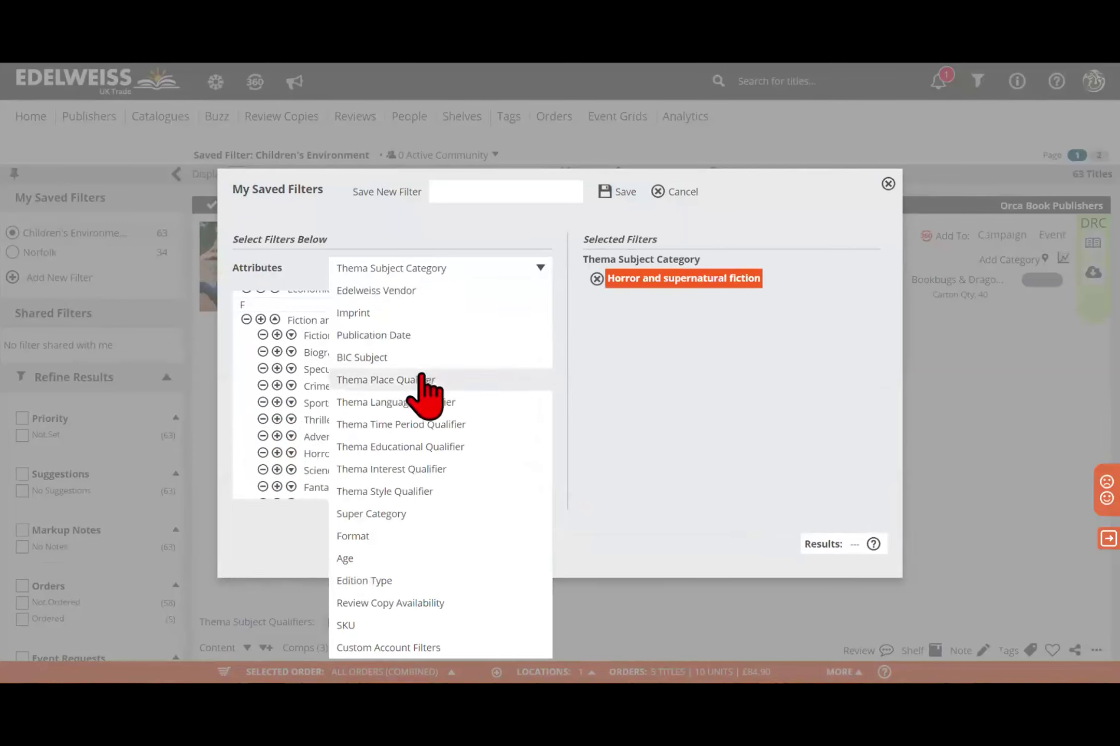
click(421, 336)
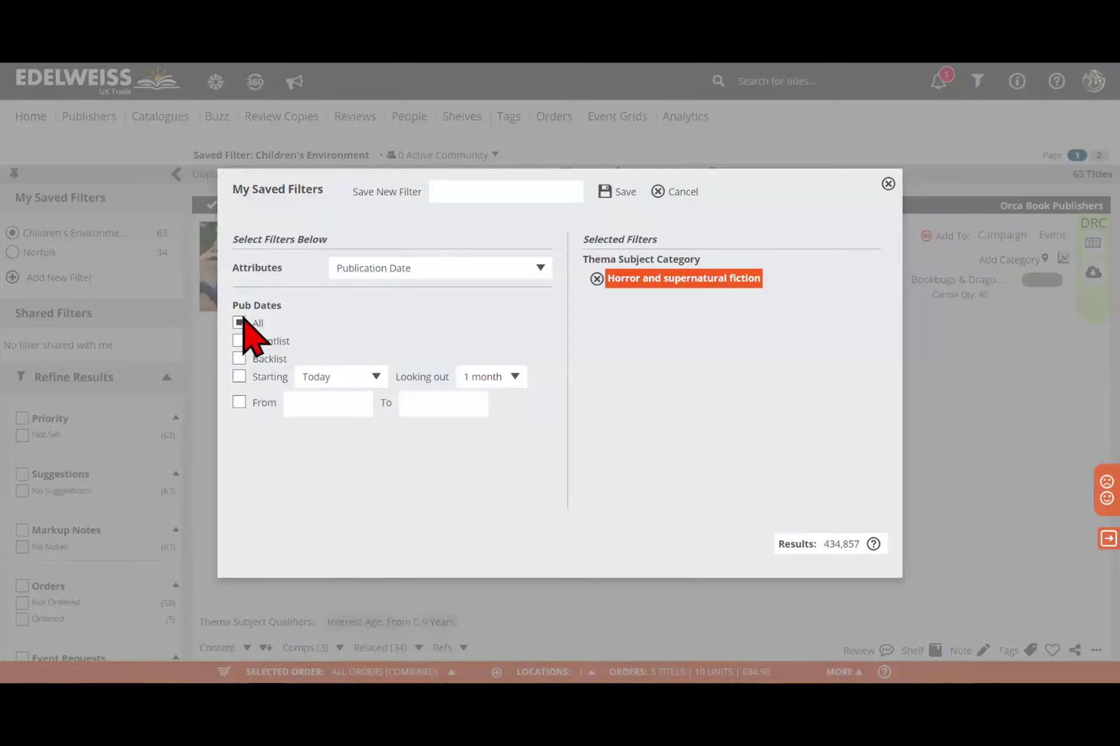
click(241, 406)
click(302, 407)
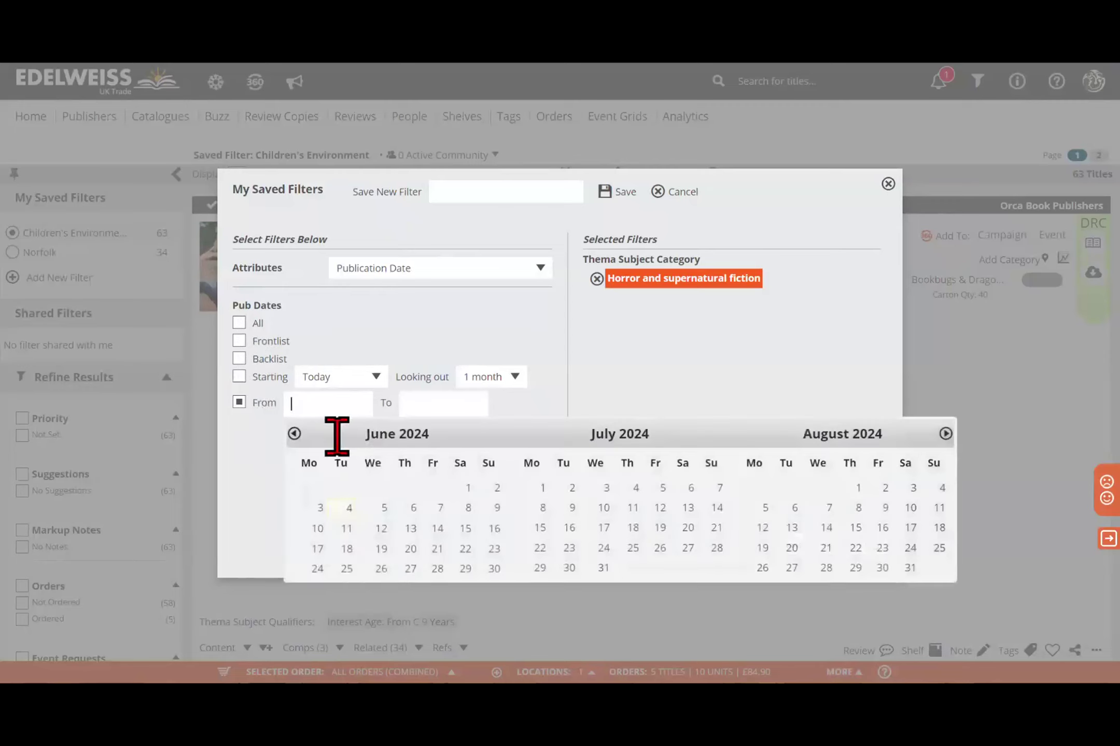
click(239, 377)
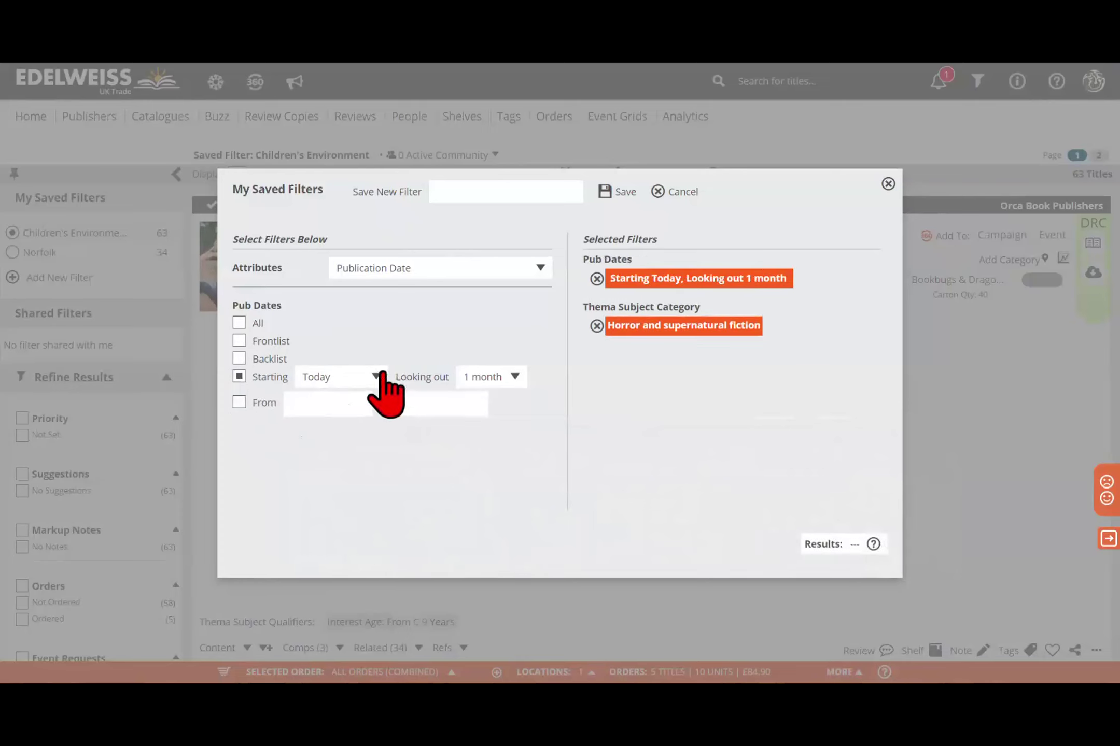
click(379, 377)
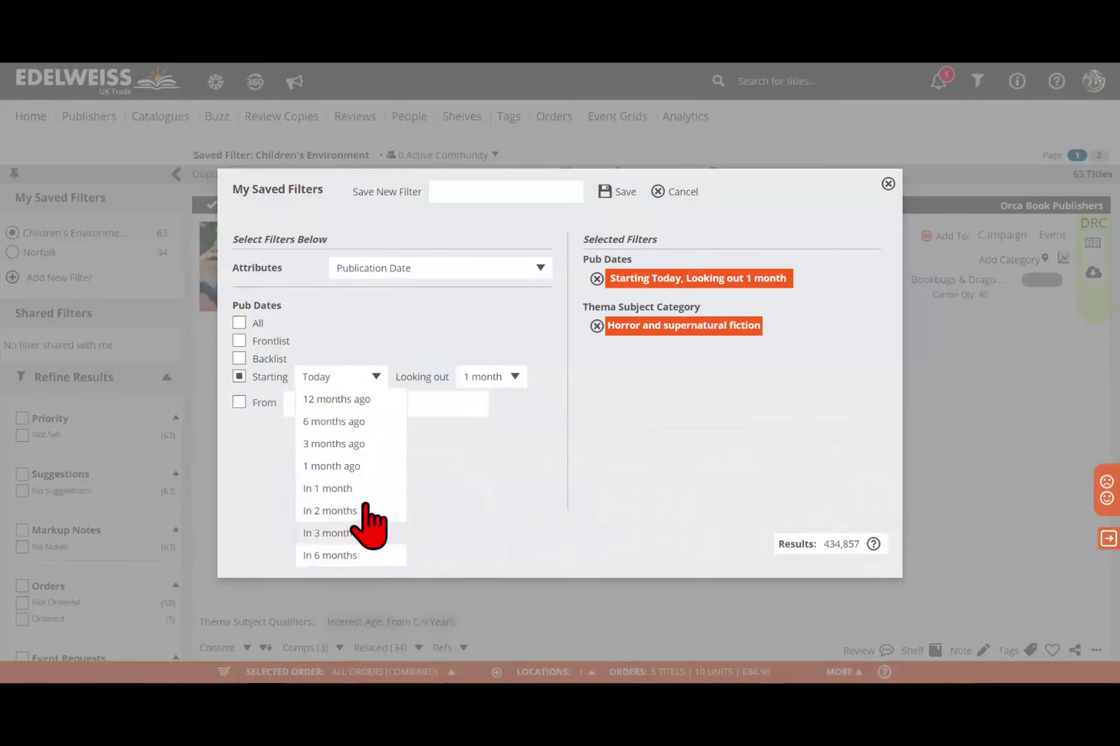
click(486, 378)
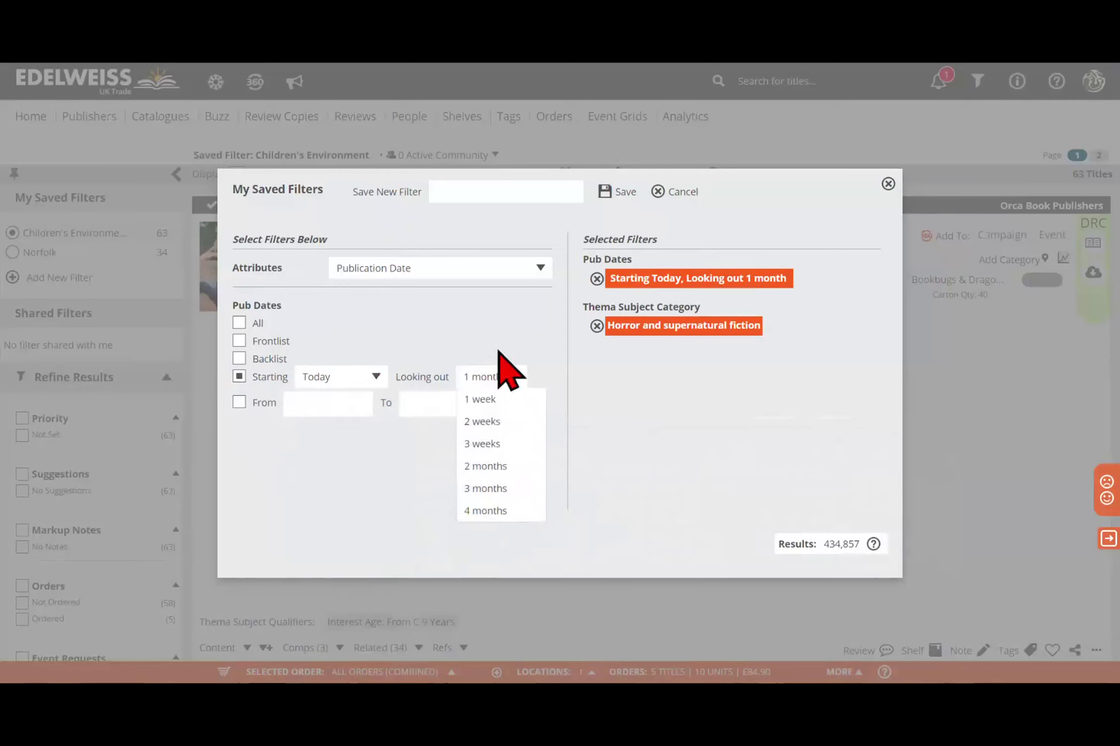
click(492, 377)
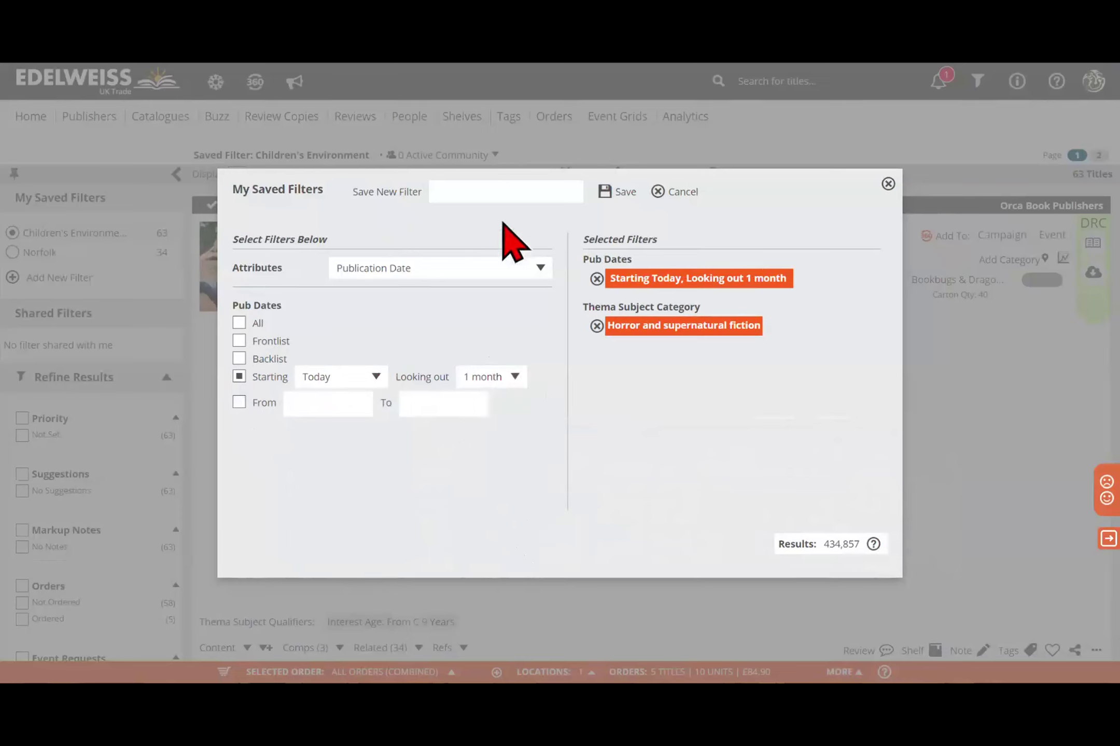
Save the new filter under the name Horror this month and look through its titles
click(497, 199)
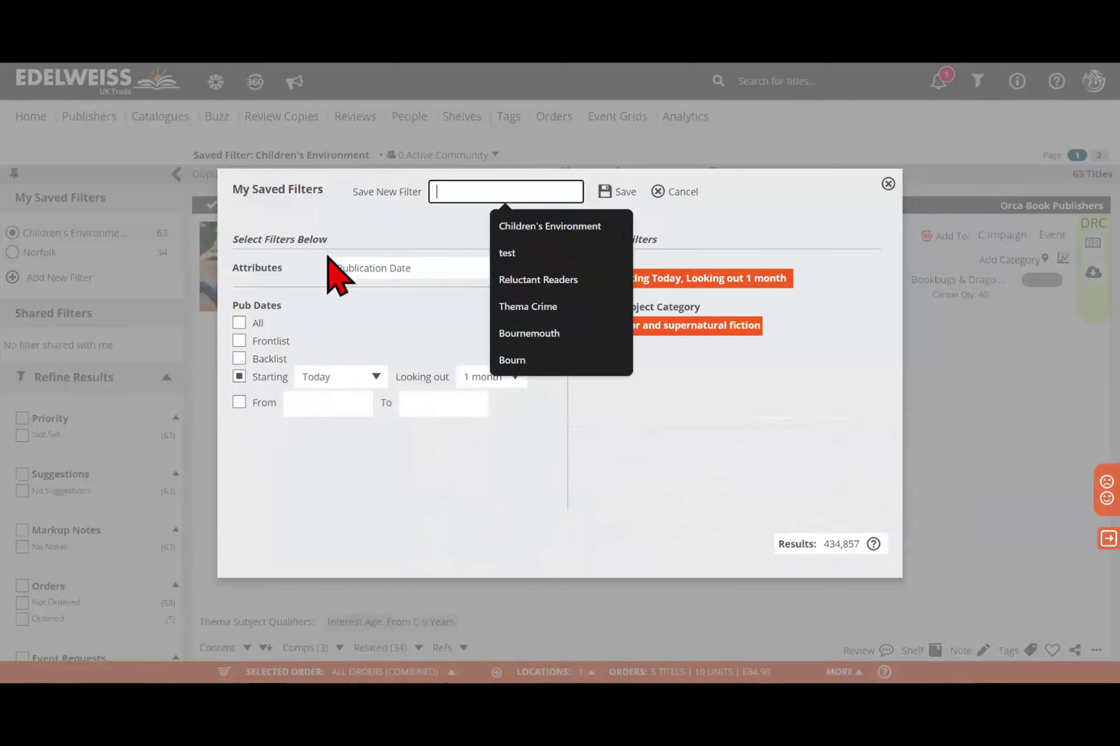
text(Horror this month)
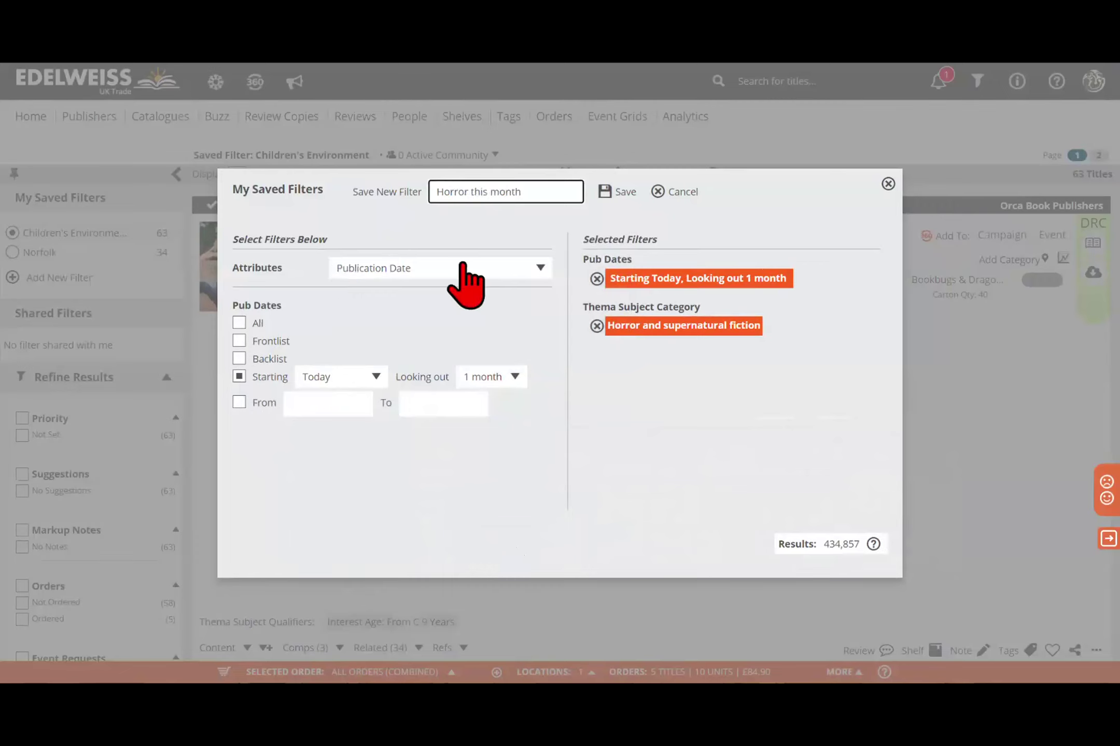
click(617, 200)
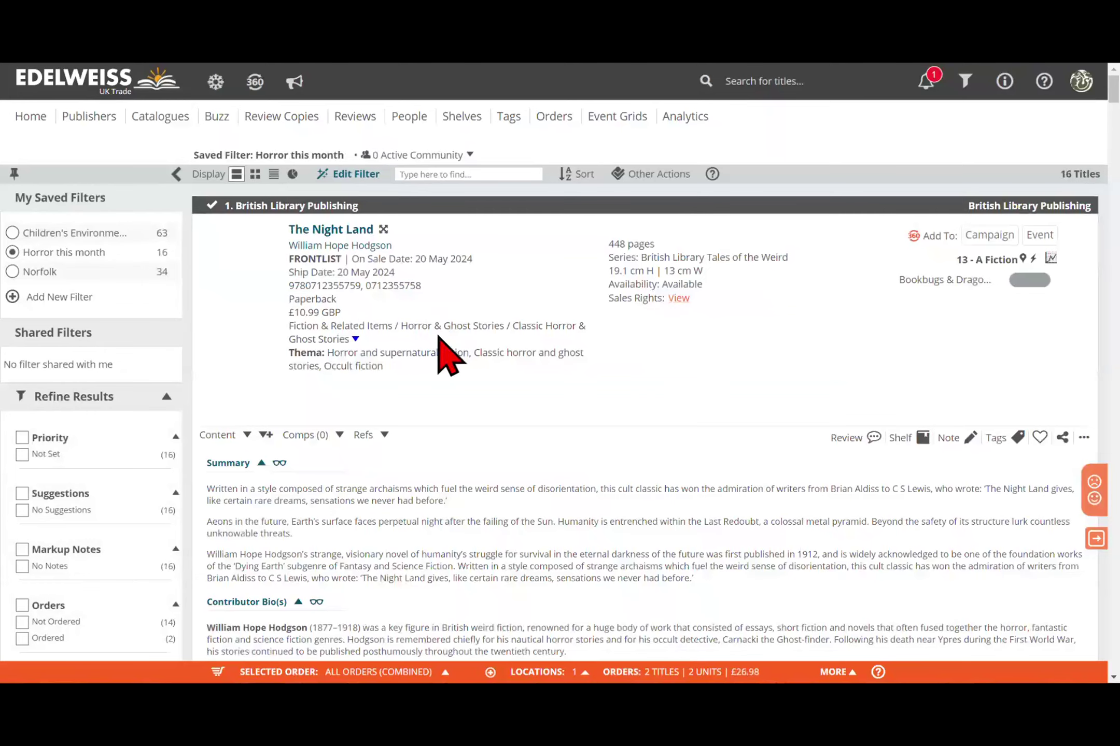
scroll(439, 340, down, 10)
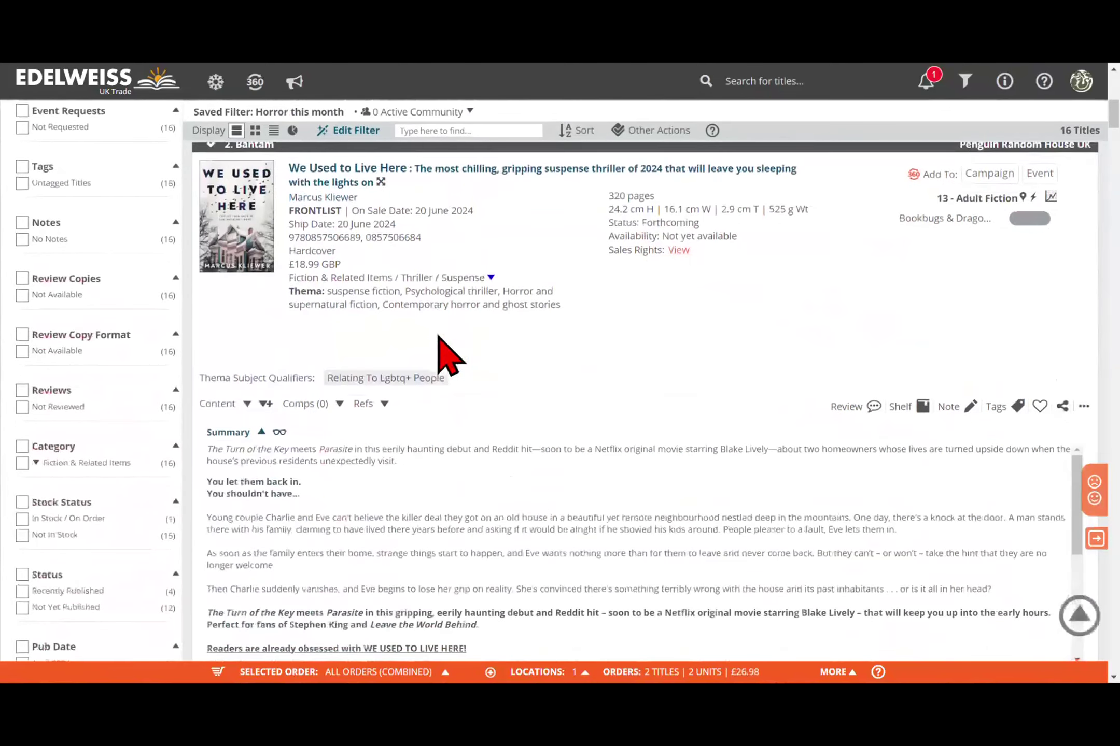
scroll(438, 336, down, 20)
scroll(437, 335, up, 6)
scroll(438, 332, up, 15)
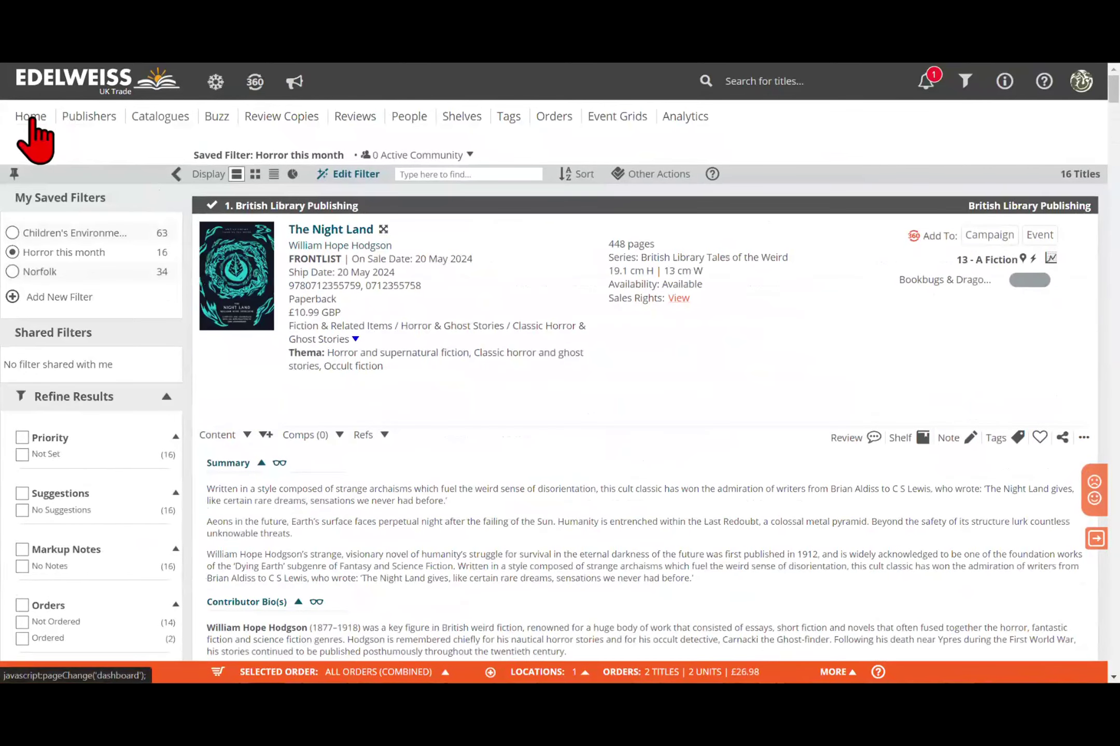
Go to Analytics and apply the saved filter Norfolk to the title lanes
click(30, 118)
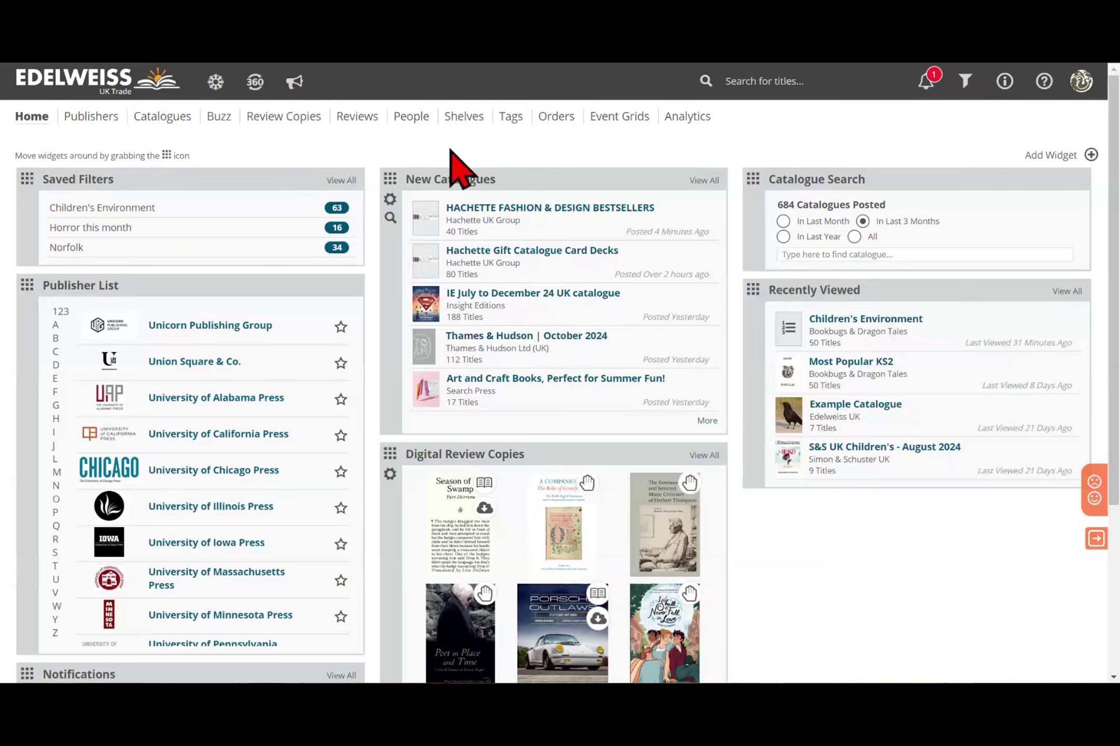
click(696, 122)
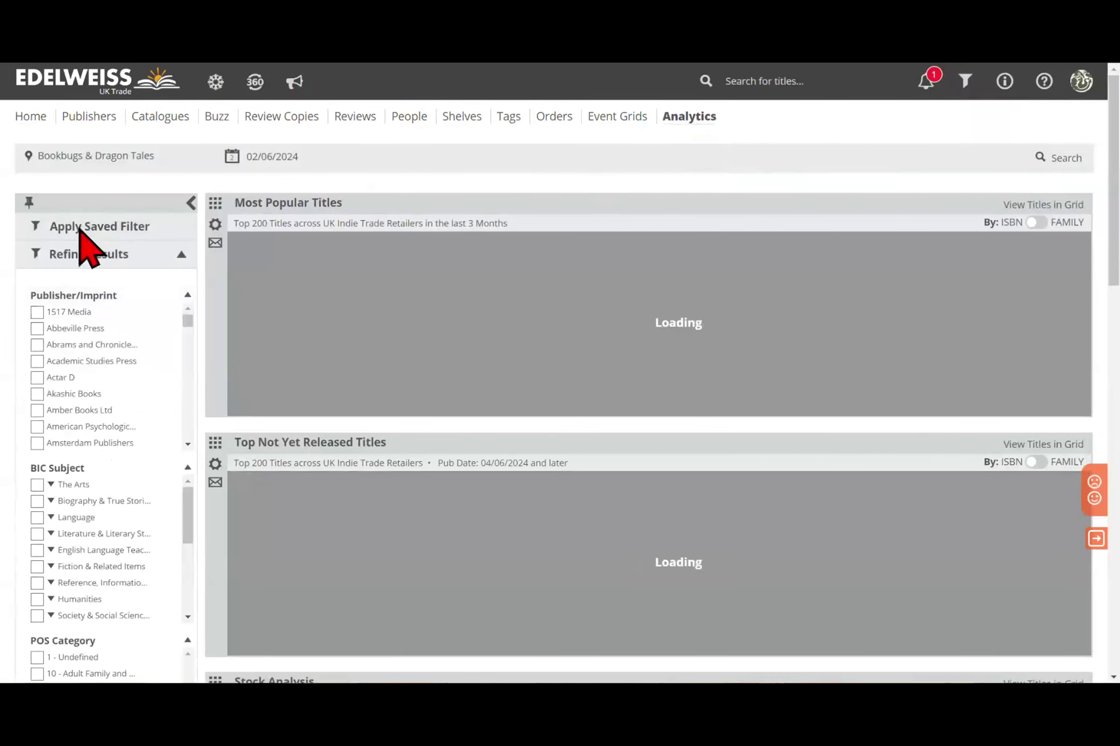
click(107, 232)
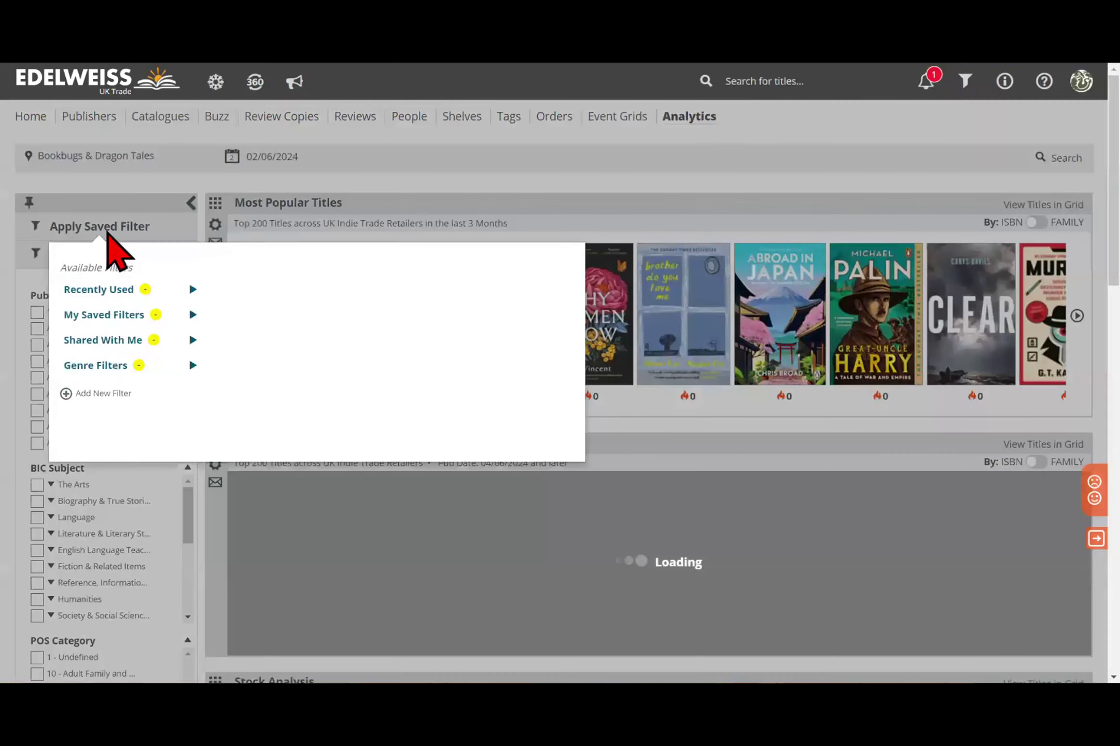
click(119, 314)
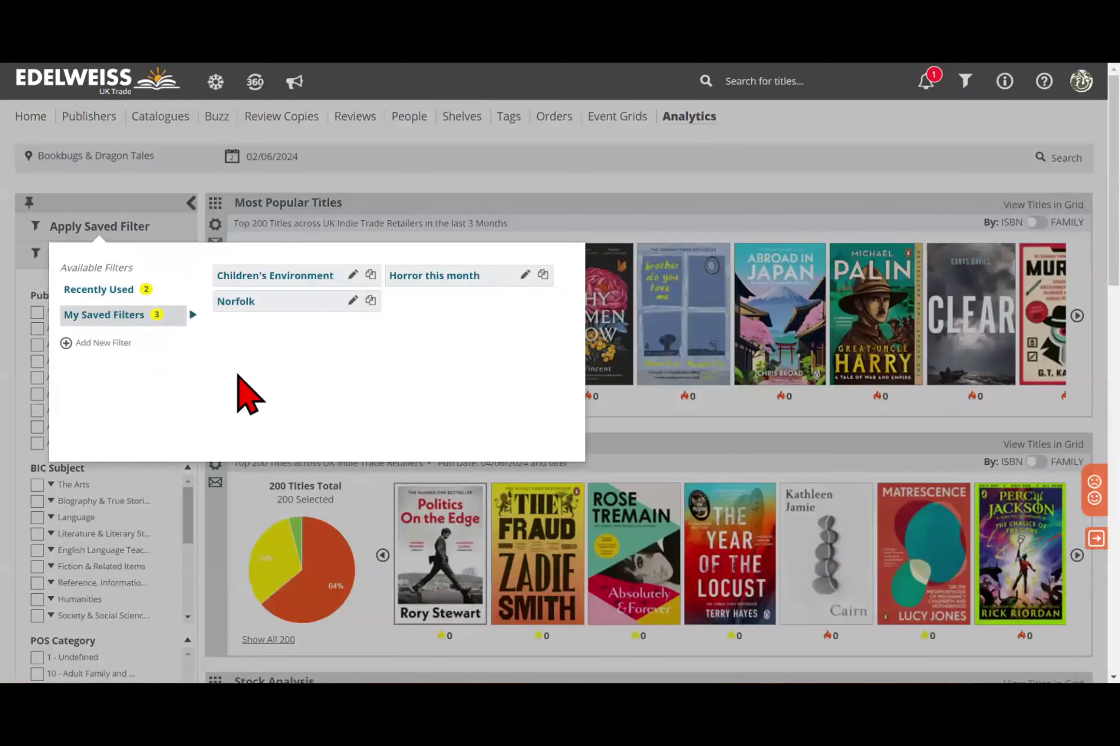
click(136, 297)
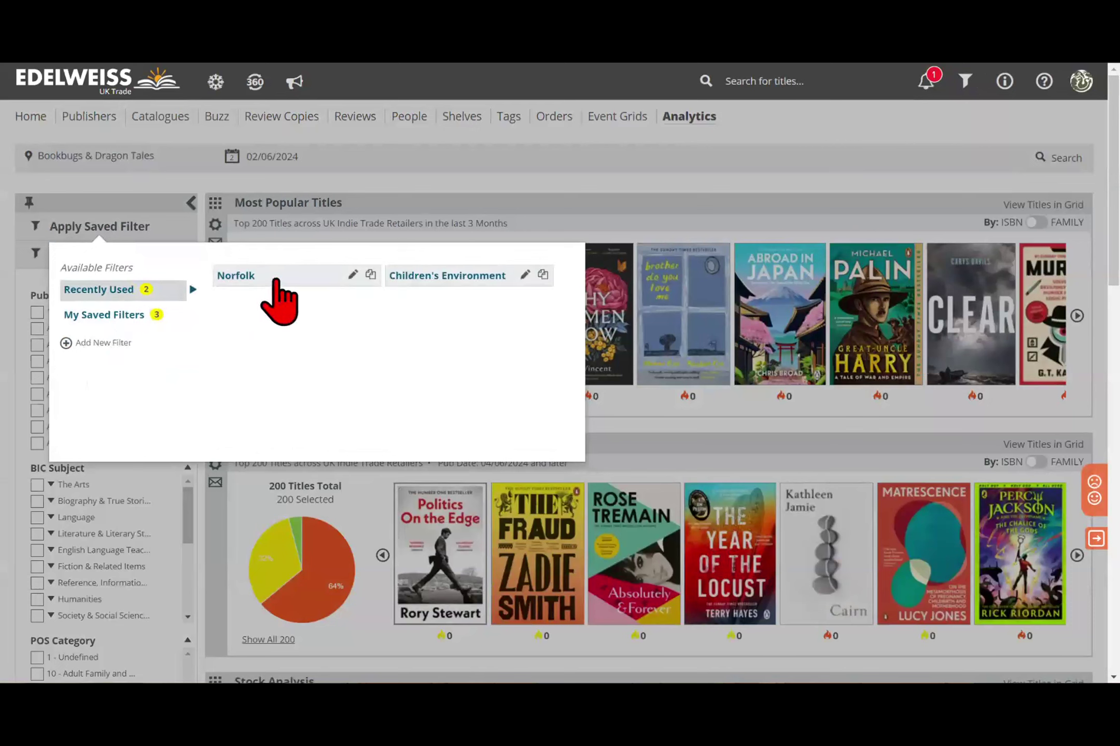
click(279, 301)
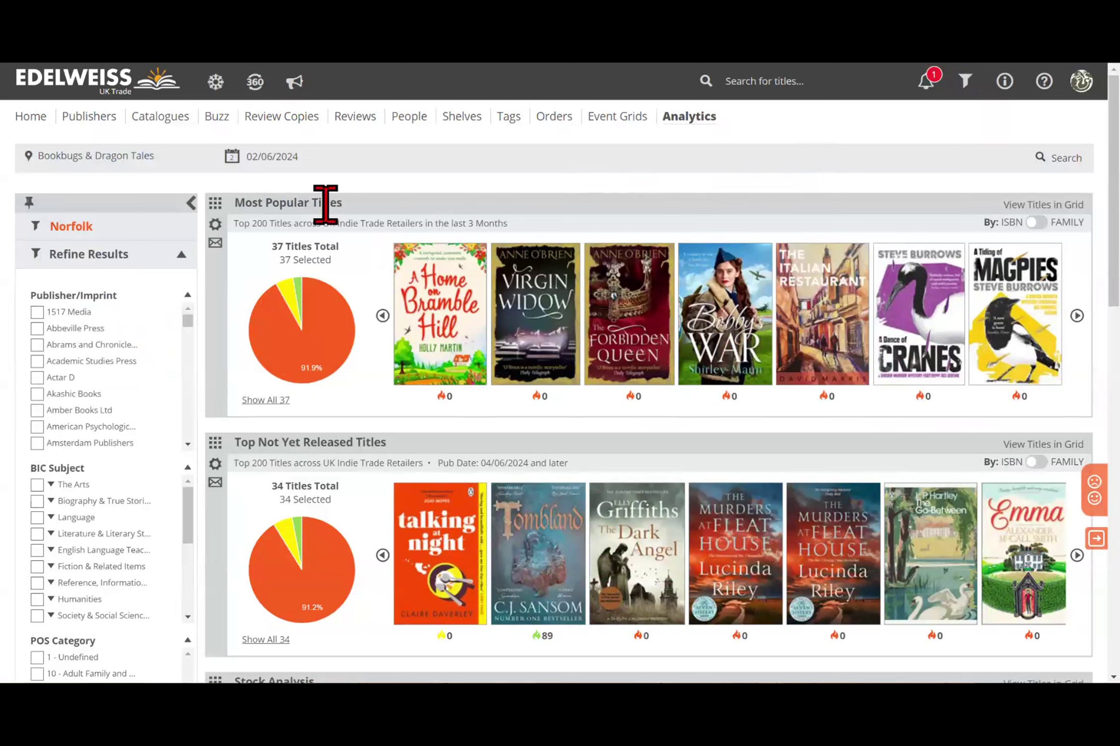
Review the Time Frame and Number Of Titles options in the lane preferences of Most Popular Titles
click(215, 224)
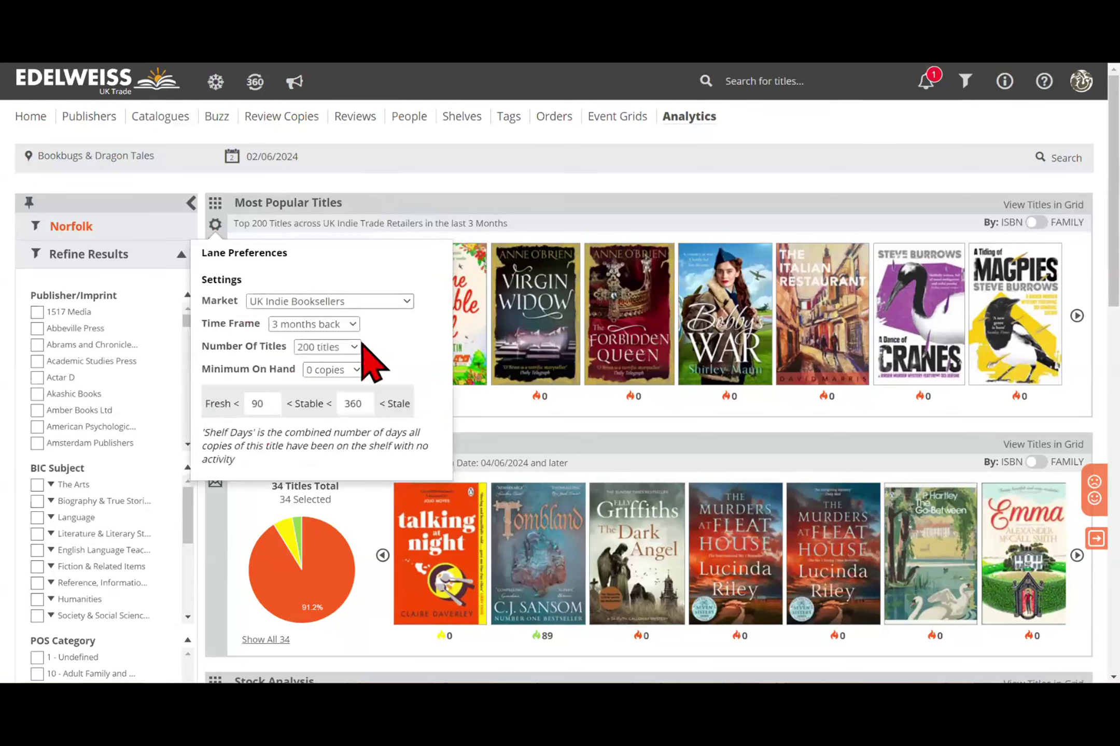
click(286, 325)
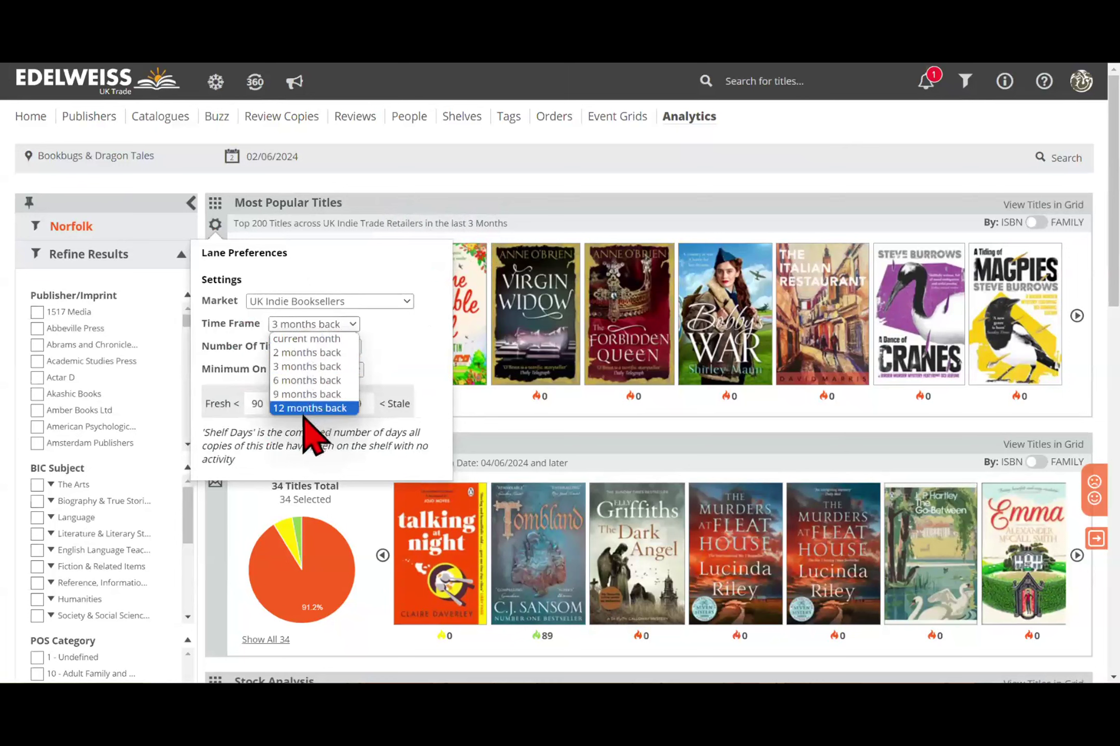
click(235, 350)
click(324, 348)
click(402, 344)
click(475, 205)
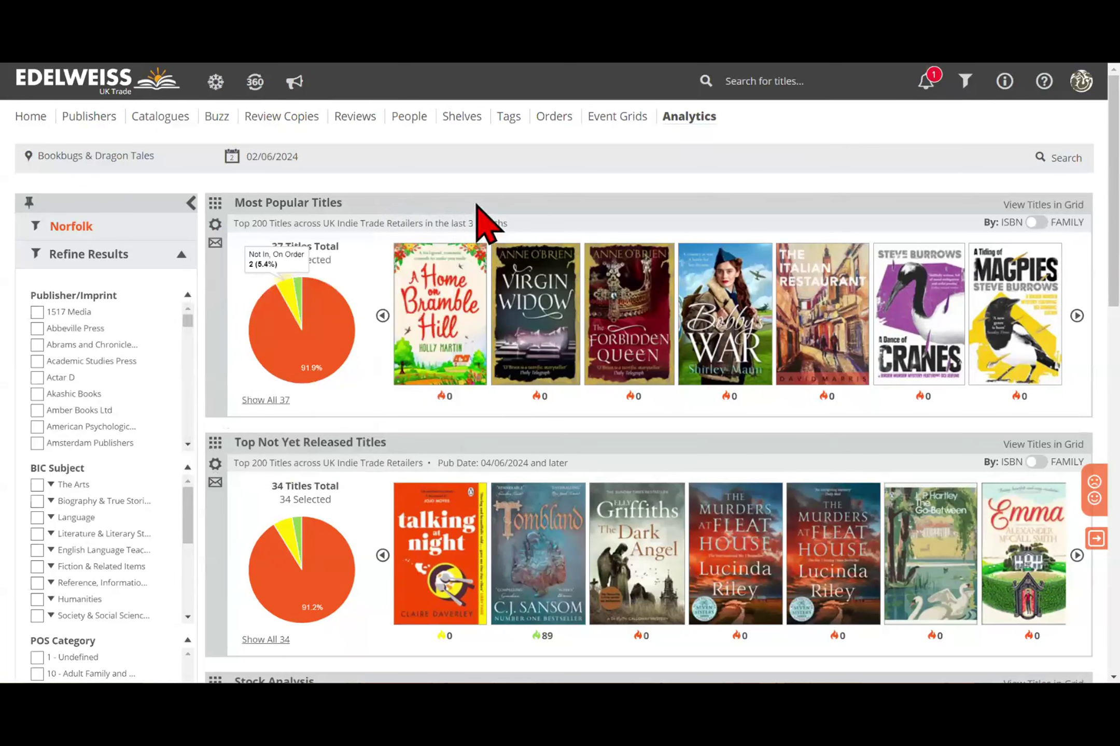
Narrow the Most Popular Titles lane to the In Stock, Fresh/Hot slice and examine the book's details and the chart's other slices
mouse_move(298, 289)
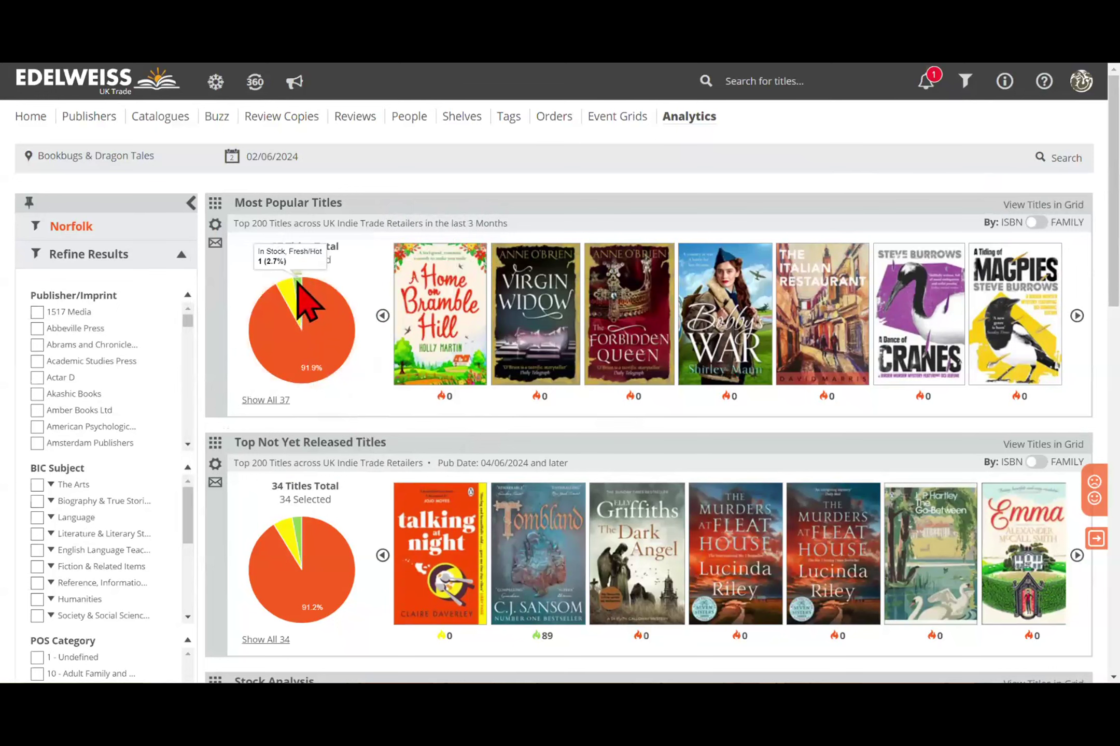
click(575, 363)
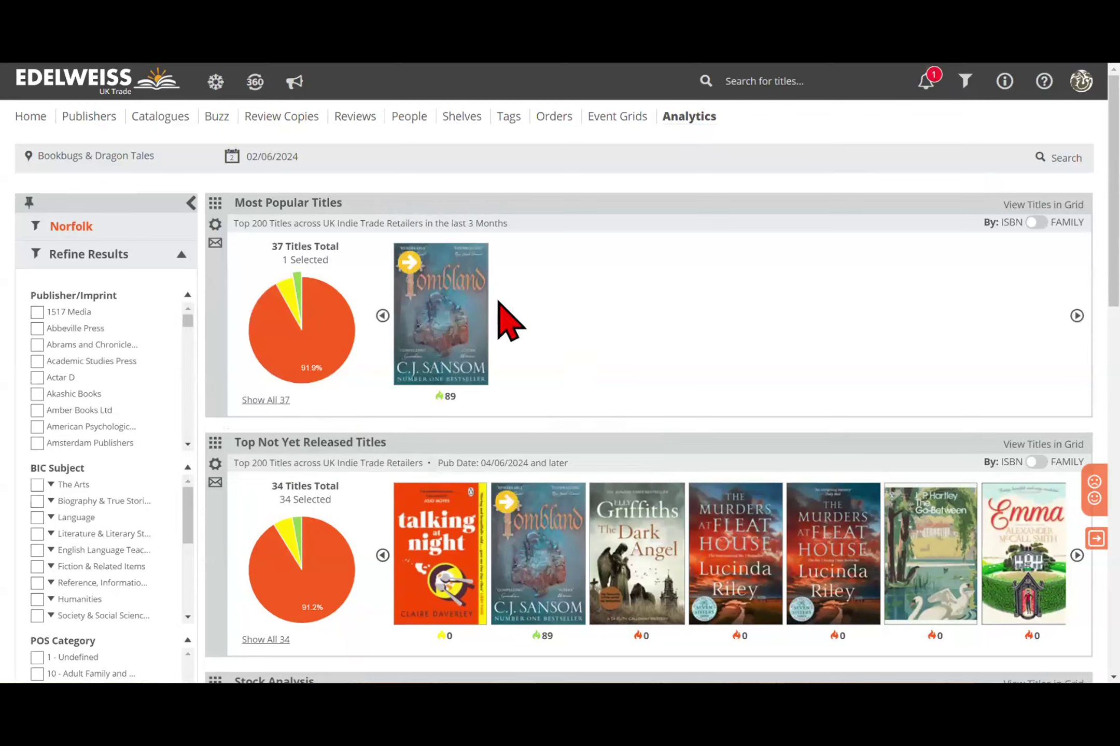
mouse_move(409, 329)
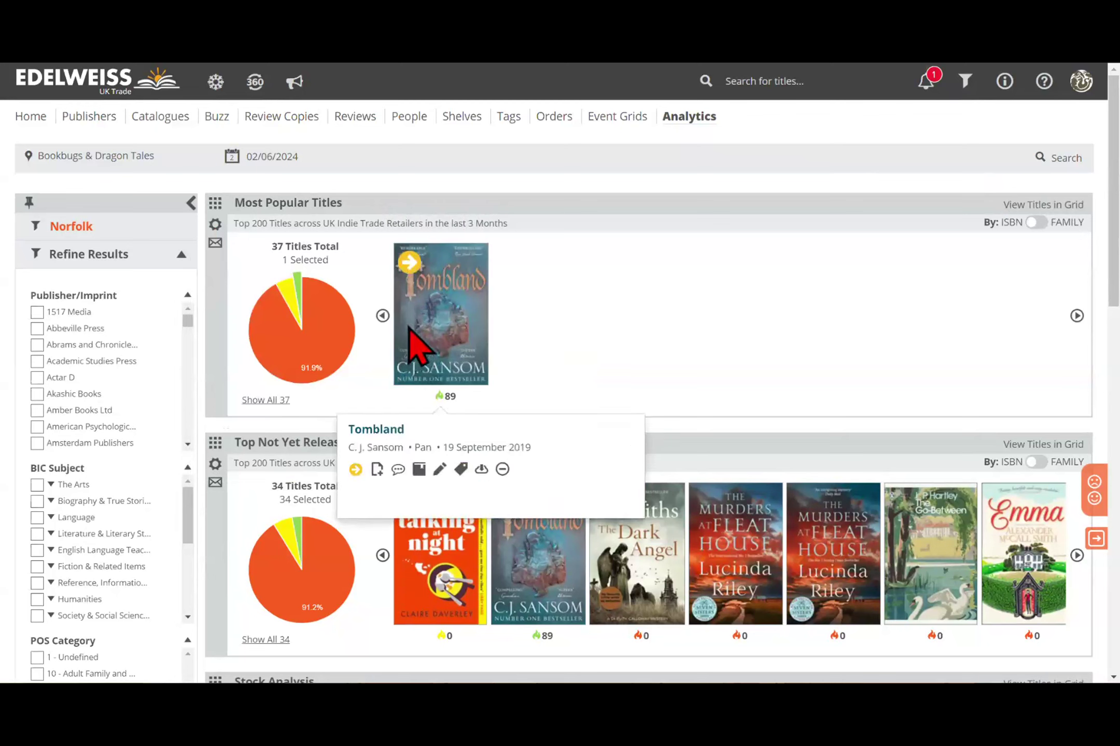
mouse_move(332, 365)
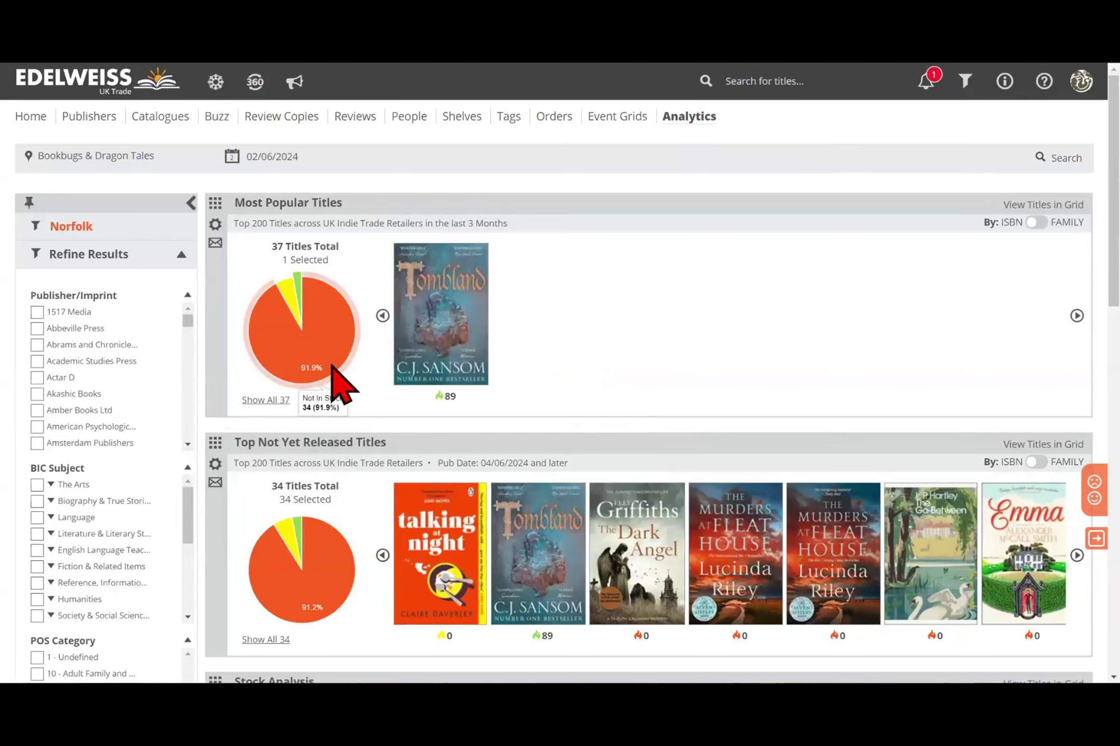
Clear the Norfolk saved filter from the Analytics lanes
click(78, 228)
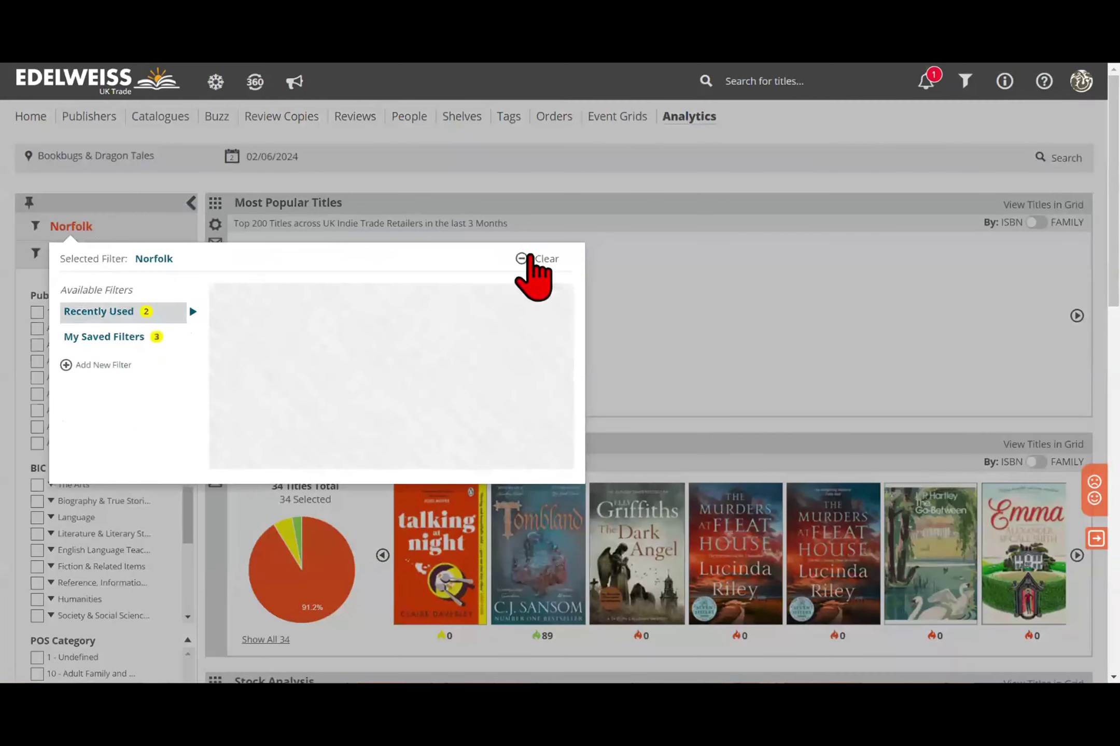
click(534, 259)
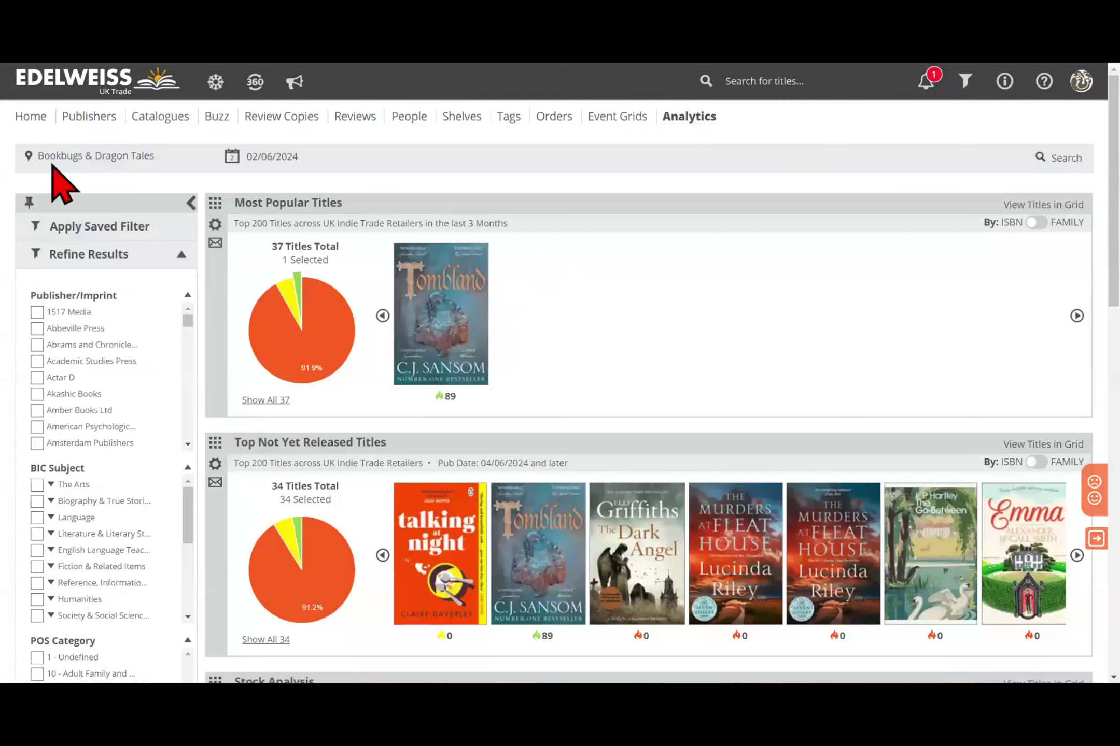
Add the Your Collections widget from the Catalogues category to the Home dashboard
click(34, 118)
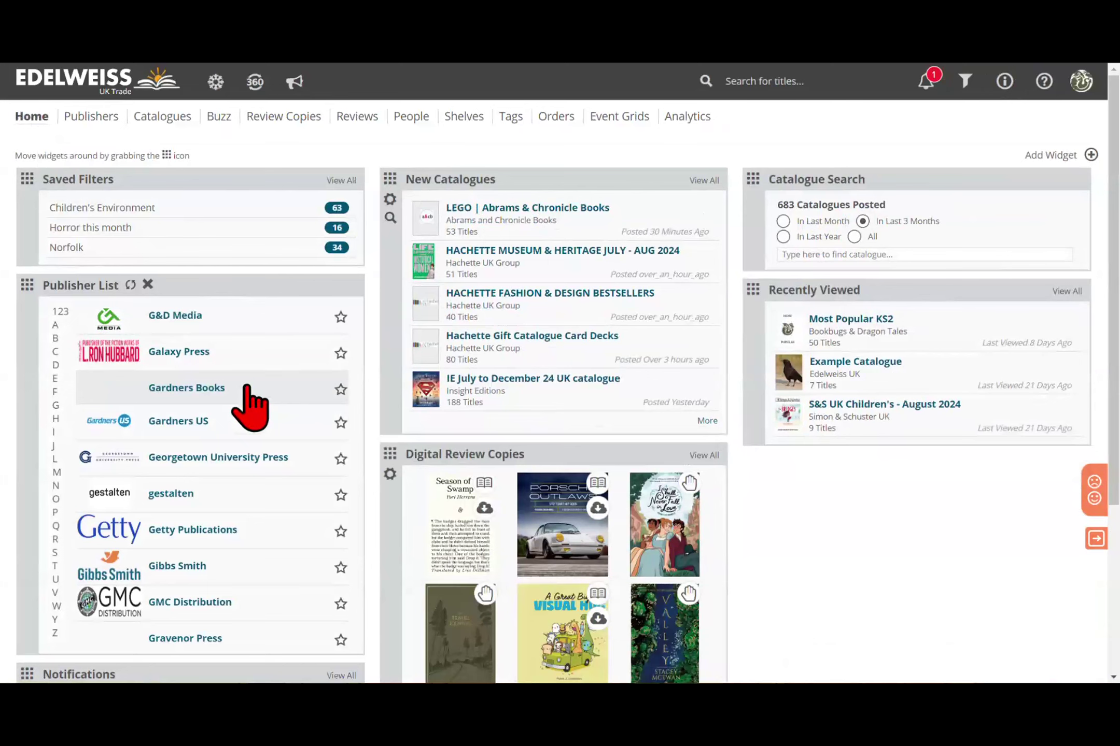
click(1043, 155)
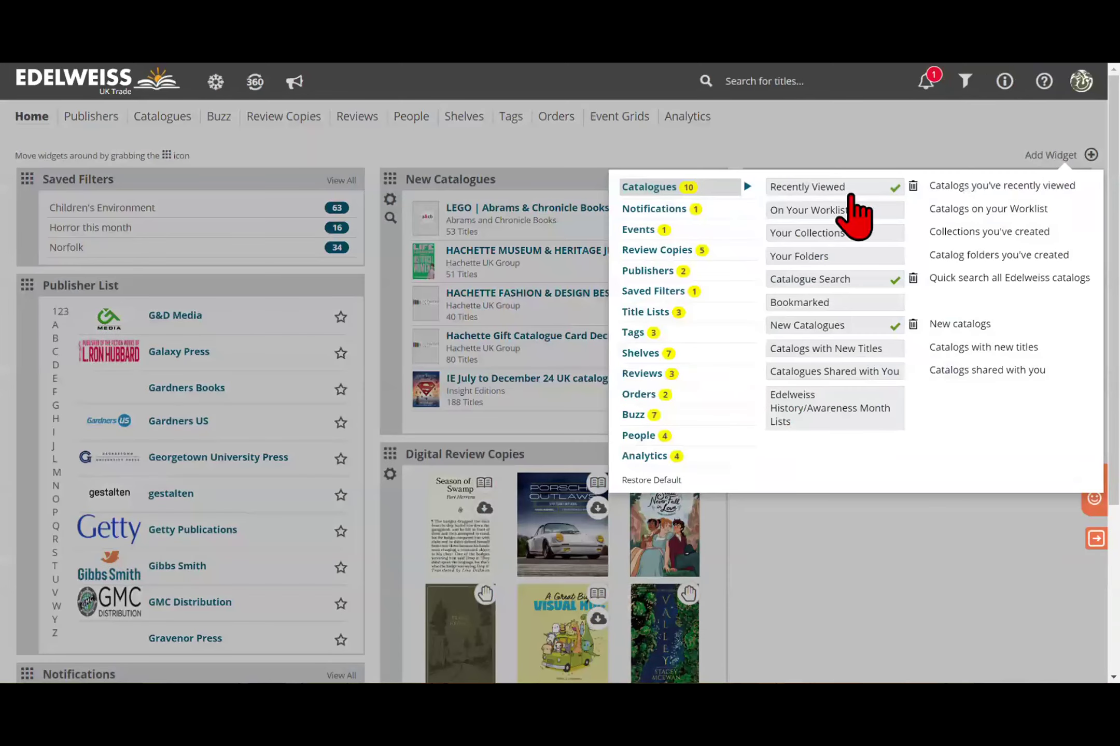
click(821, 236)
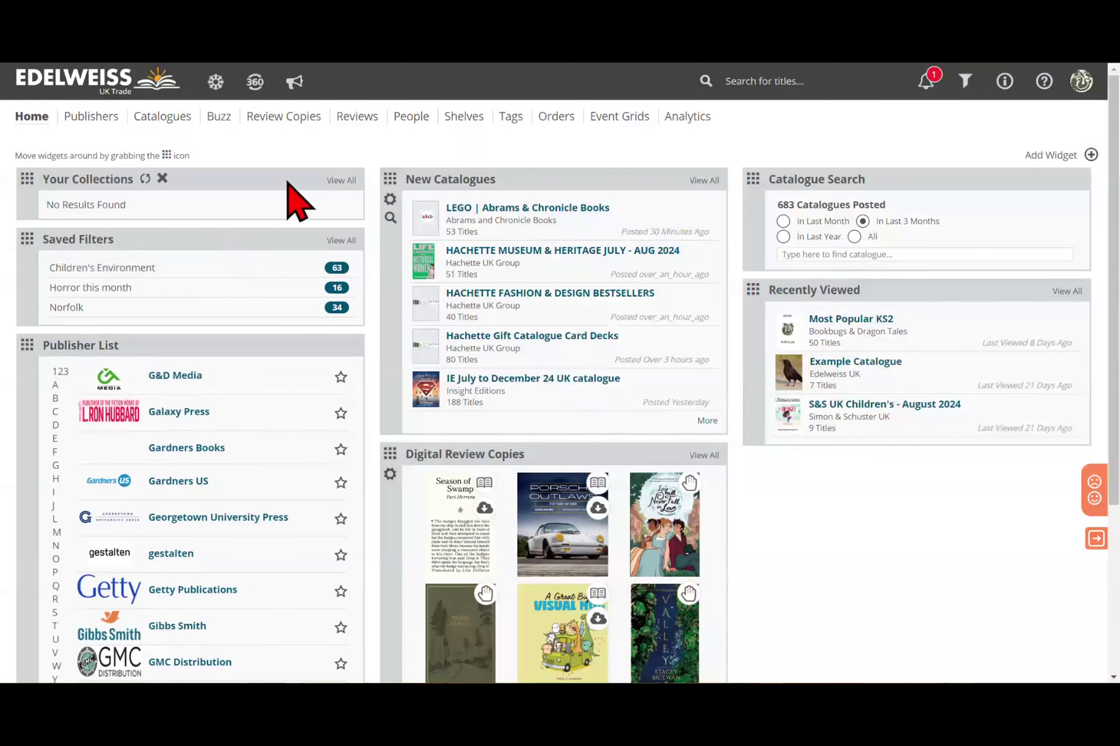
Create a collection named "a test" in My Collections and open the ISBN/EAN entry for adding titles to it
click(164, 125)
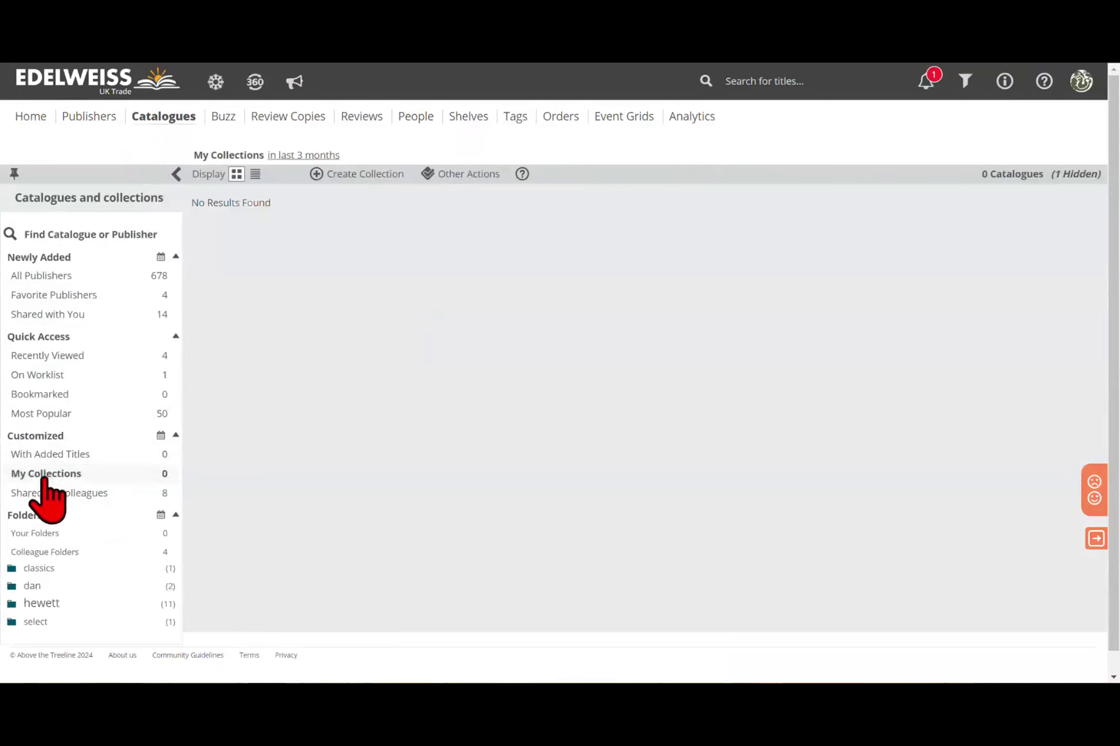
click(77, 474)
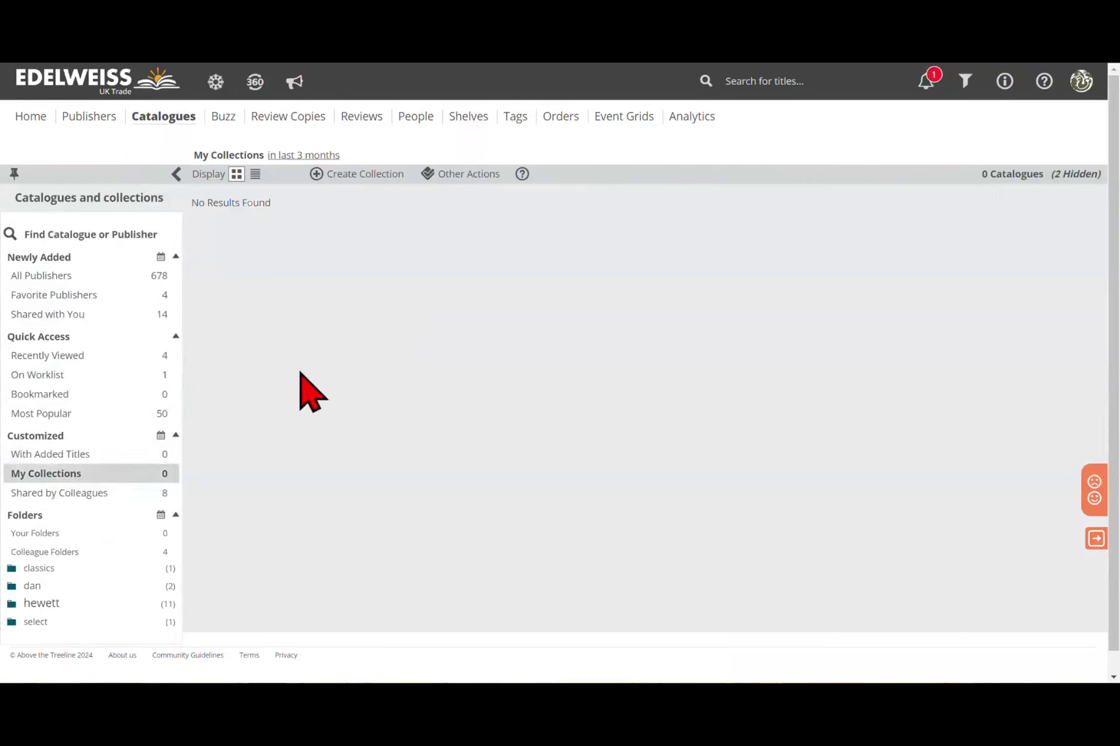
click(336, 176)
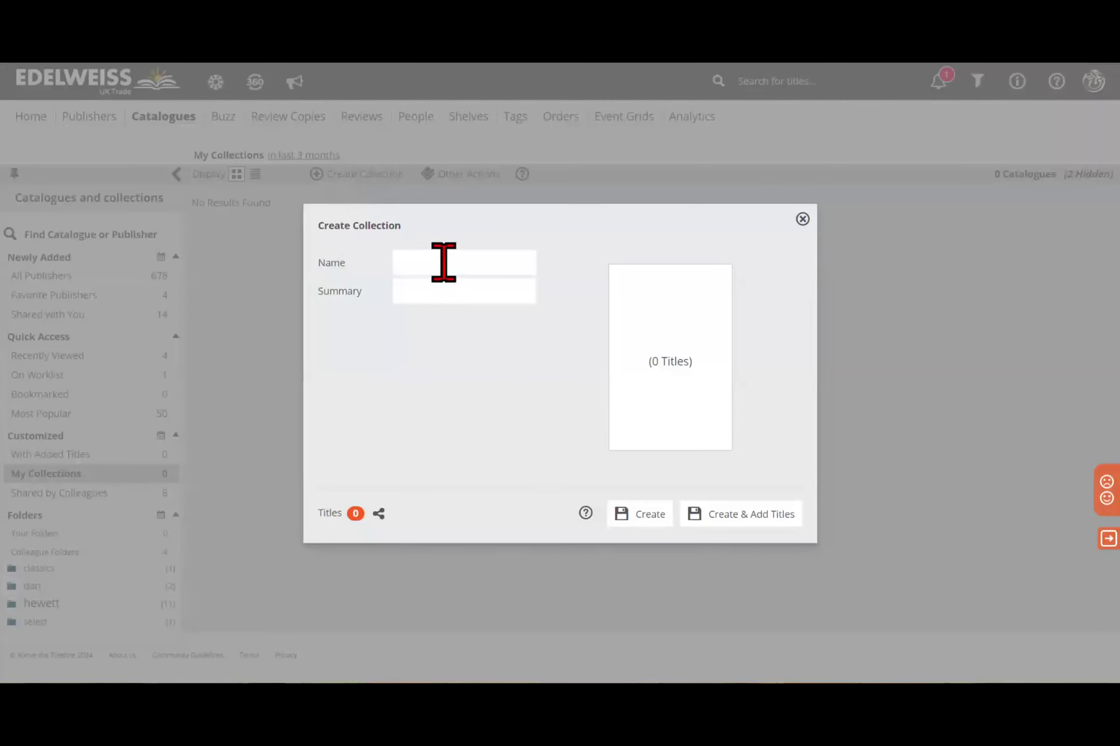
click(443, 263)
text(a test)
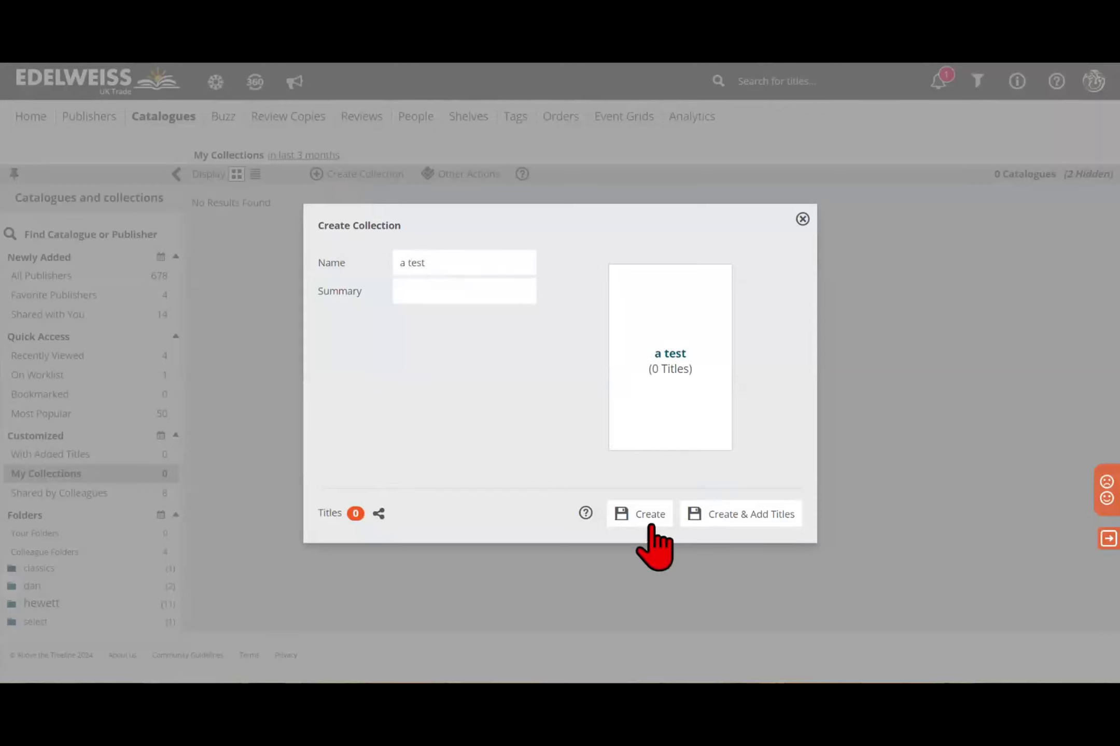
click(714, 515)
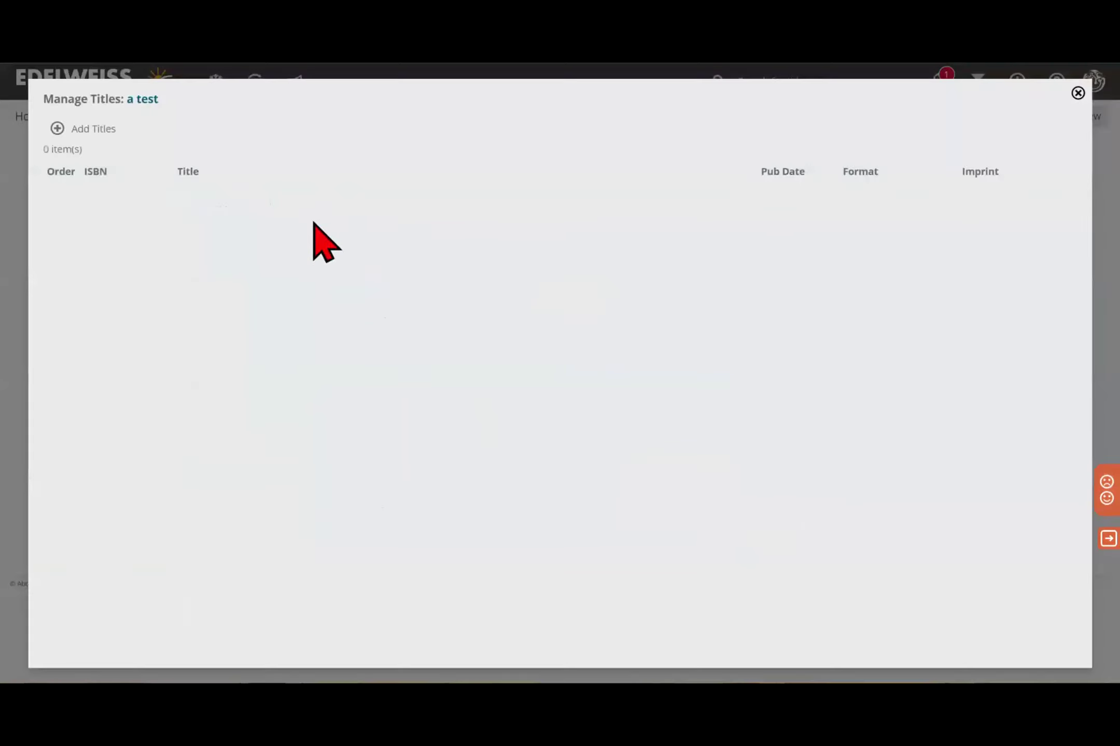
click(91, 130)
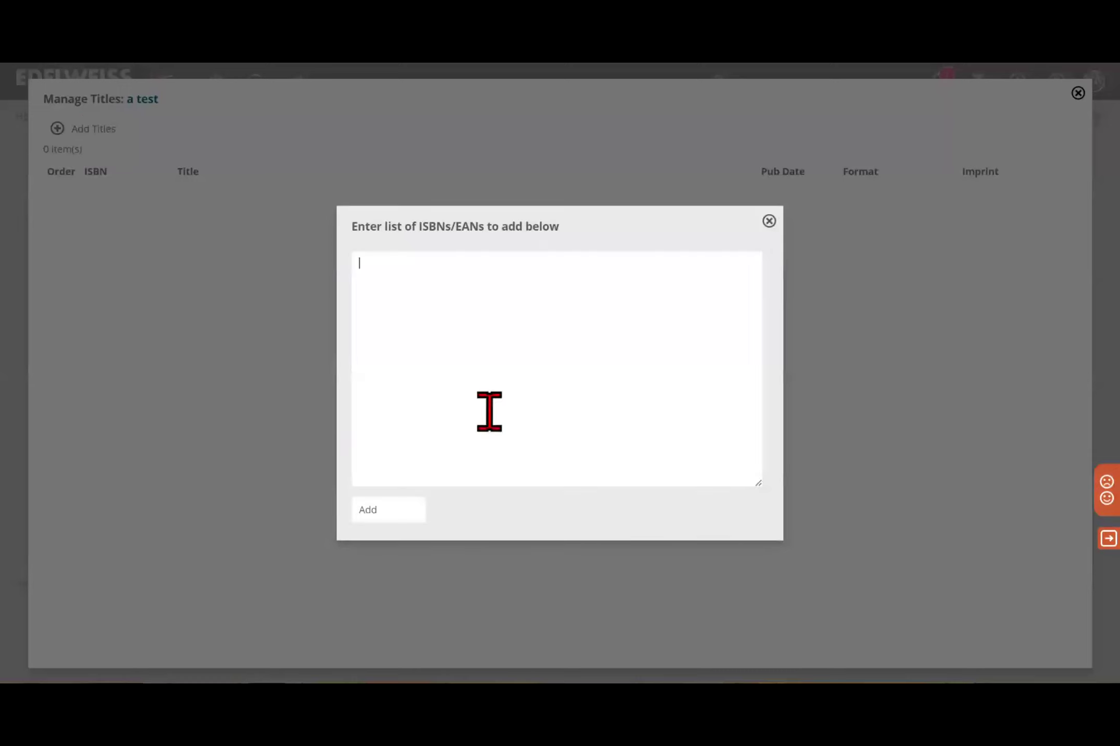
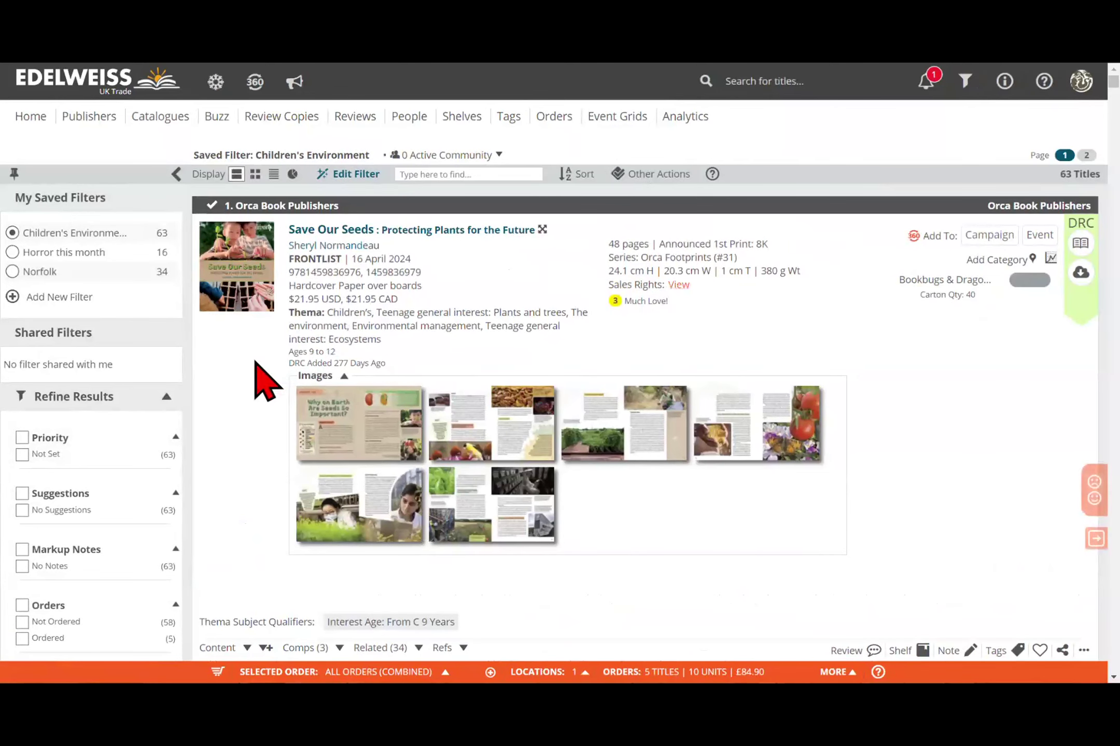
Select the first five titles in the Children's Environment filter list, starting with Save Our Seeds
click(212, 205)
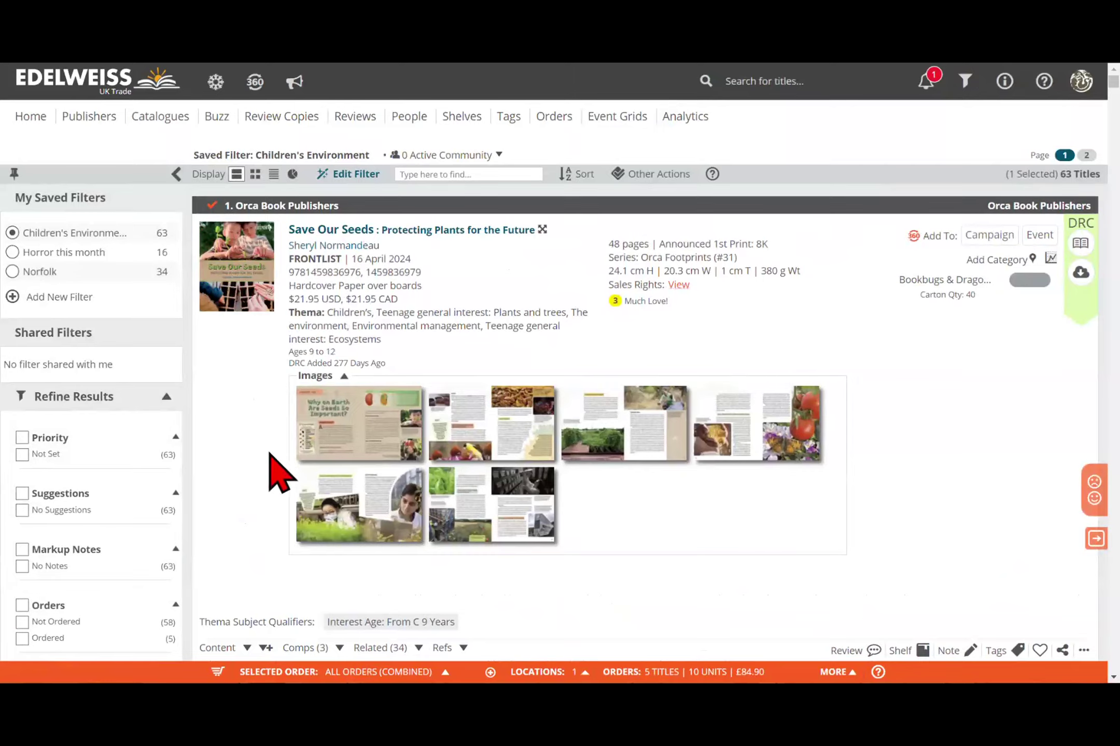
scroll(280, 470, down, 20)
scroll(213, 255, up, 3)
click(212, 255)
scroll(262, 462, down, 10)
scroll(243, 415, down, 2)
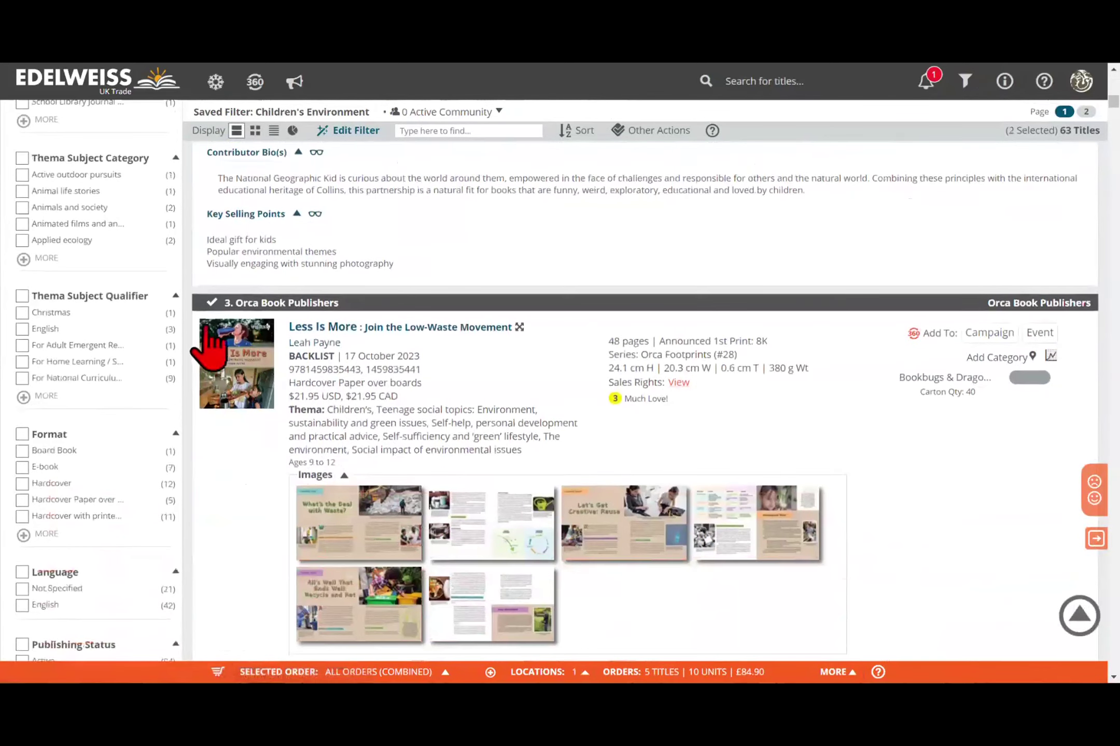
click(212, 303)
scroll(243, 492, down, 5)
scroll(233, 482, down, 5)
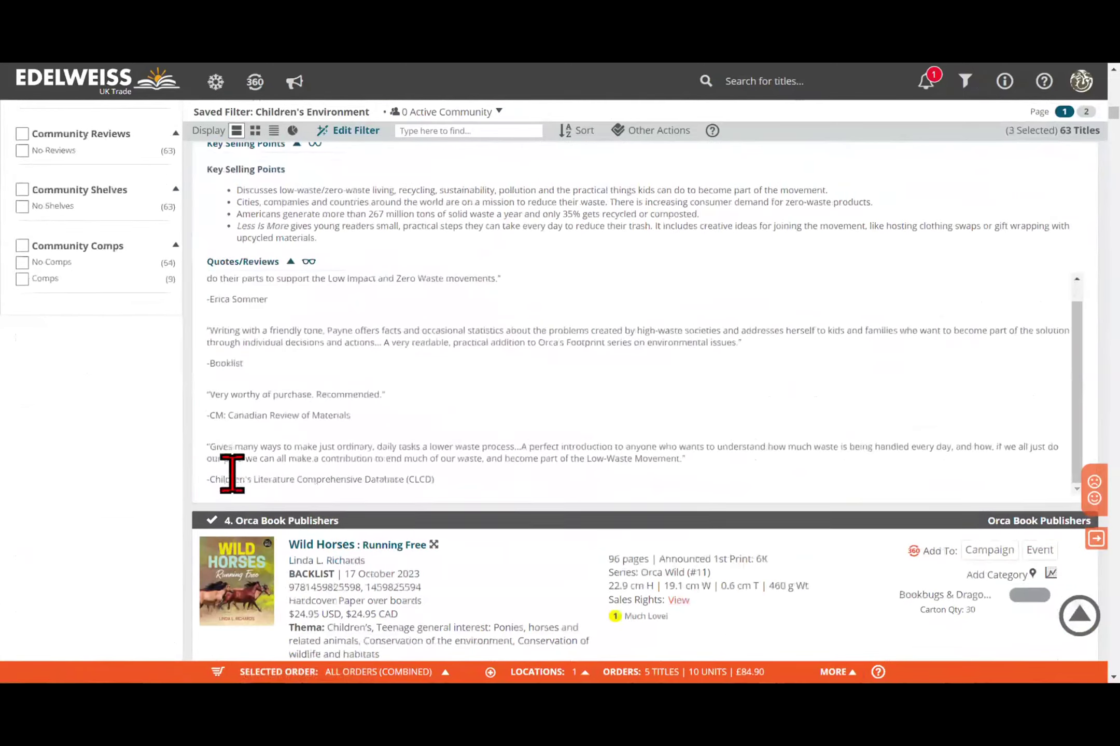
click(212, 521)
scroll(244, 539, down, 5)
scroll(272, 544, down, 10)
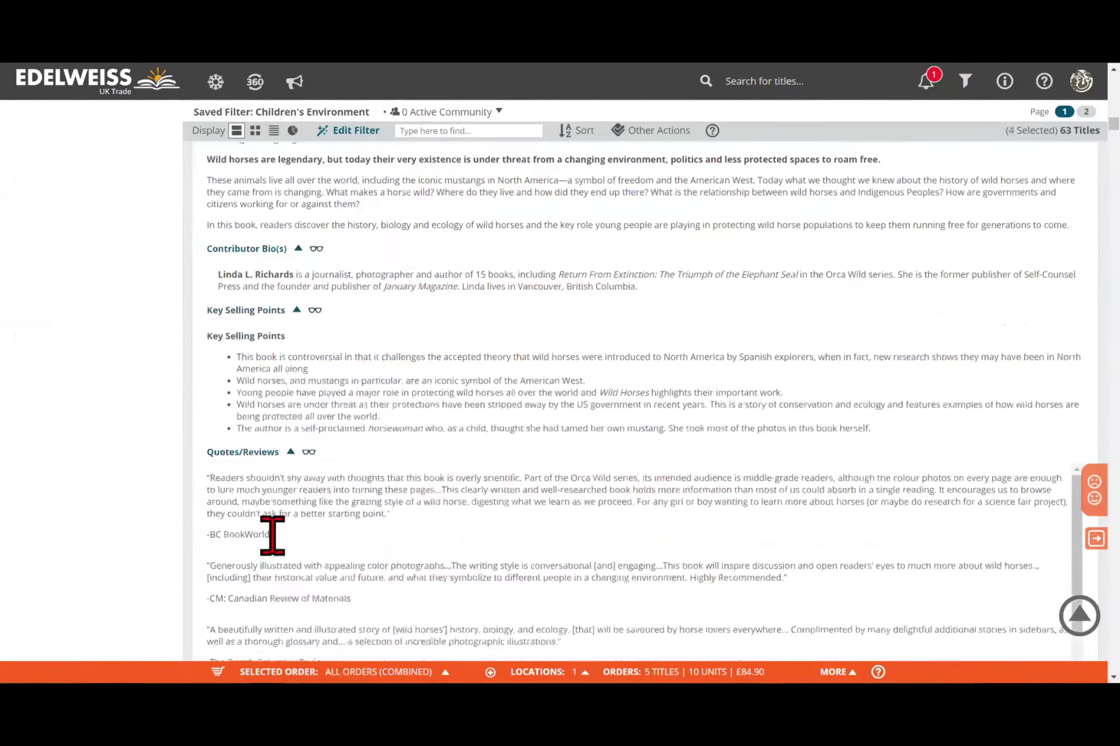
click(211, 236)
scroll(355, 254, up, 8)
scroll(358, 254, up, 15)
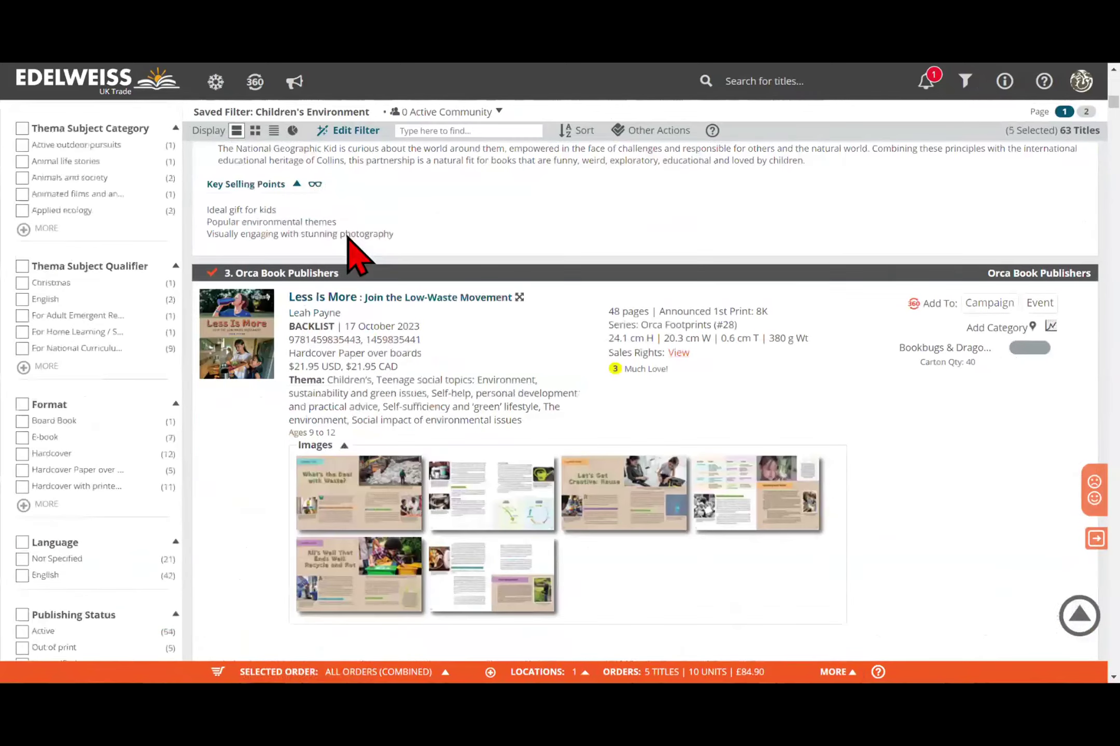
Add the five selected titles to the existing Children's Environment! collection and open that collection
click(664, 176)
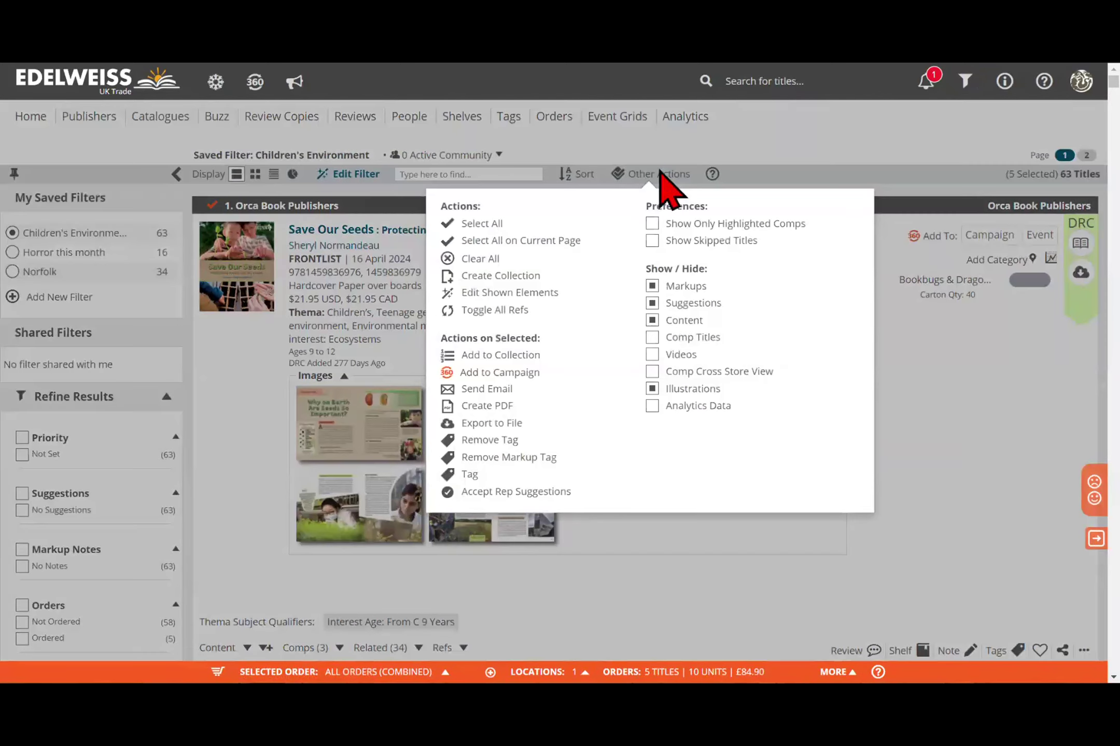
click(510, 357)
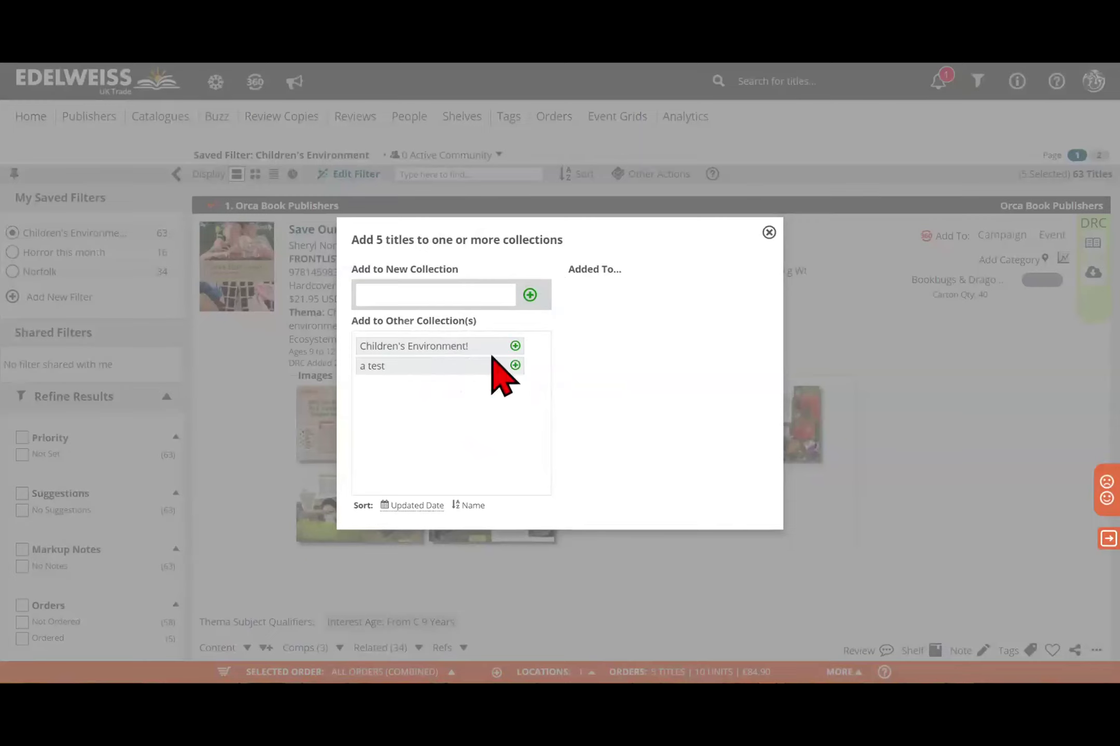
click(515, 346)
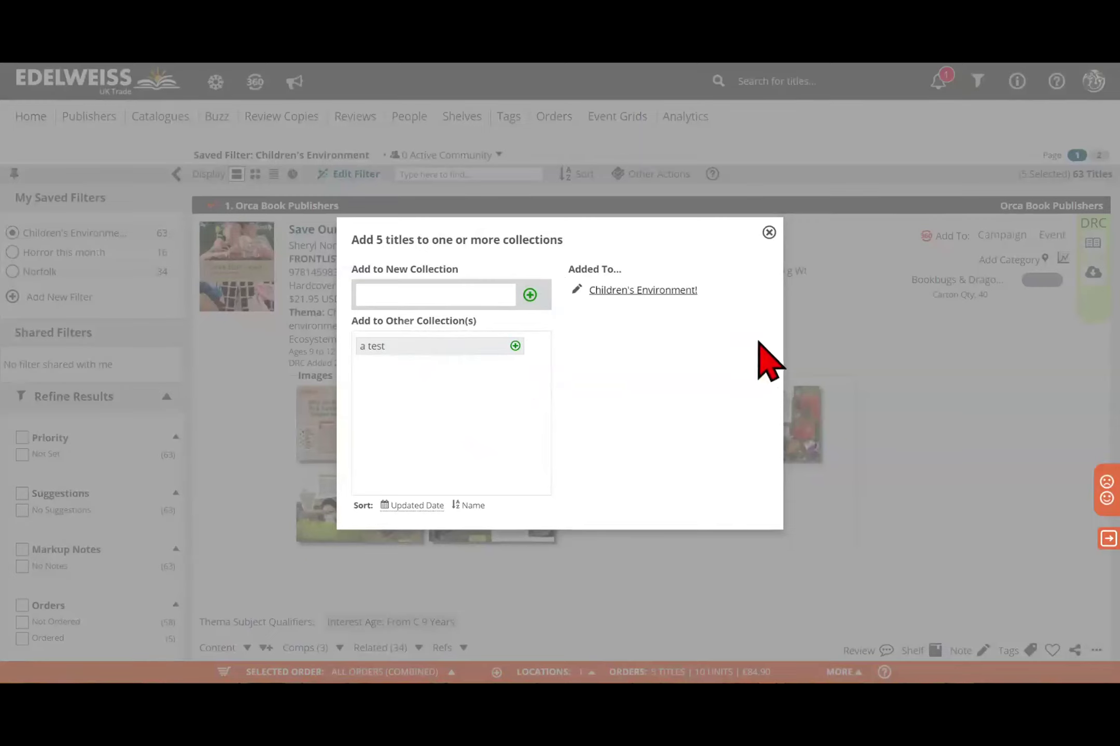
click(663, 292)
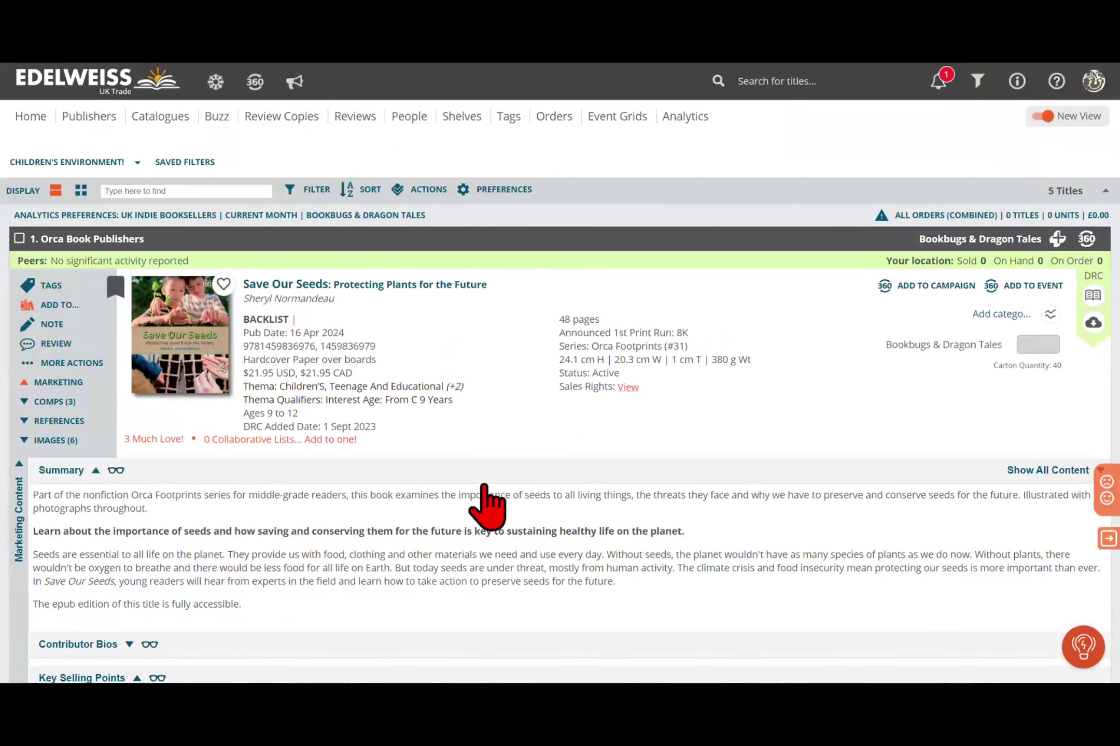
Check the share link and sharing options of the Children's Environment! collection, and view the collections shared by colleagues
click(161, 117)
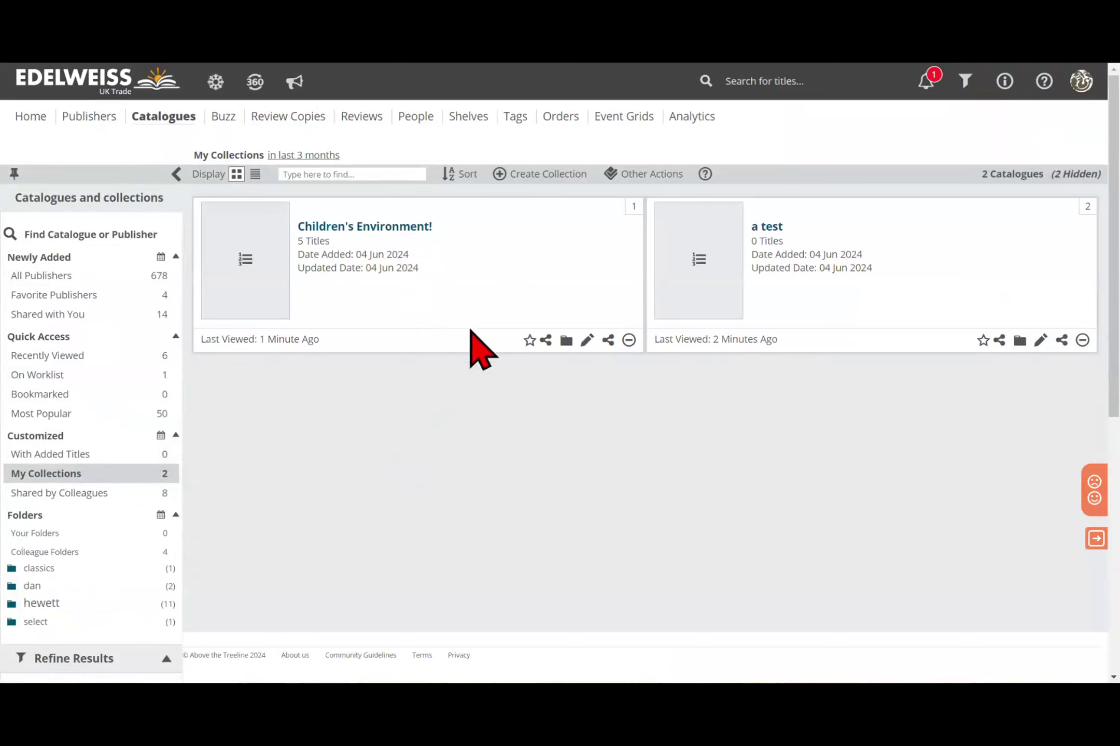
click(545, 340)
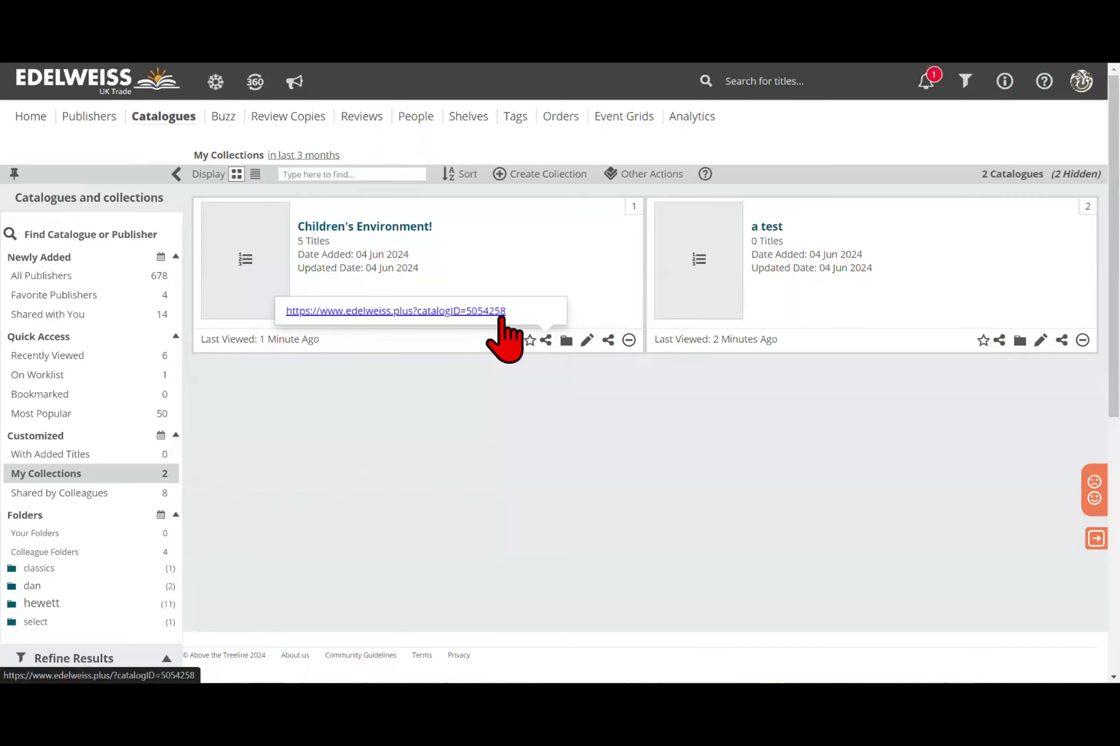
click(608, 340)
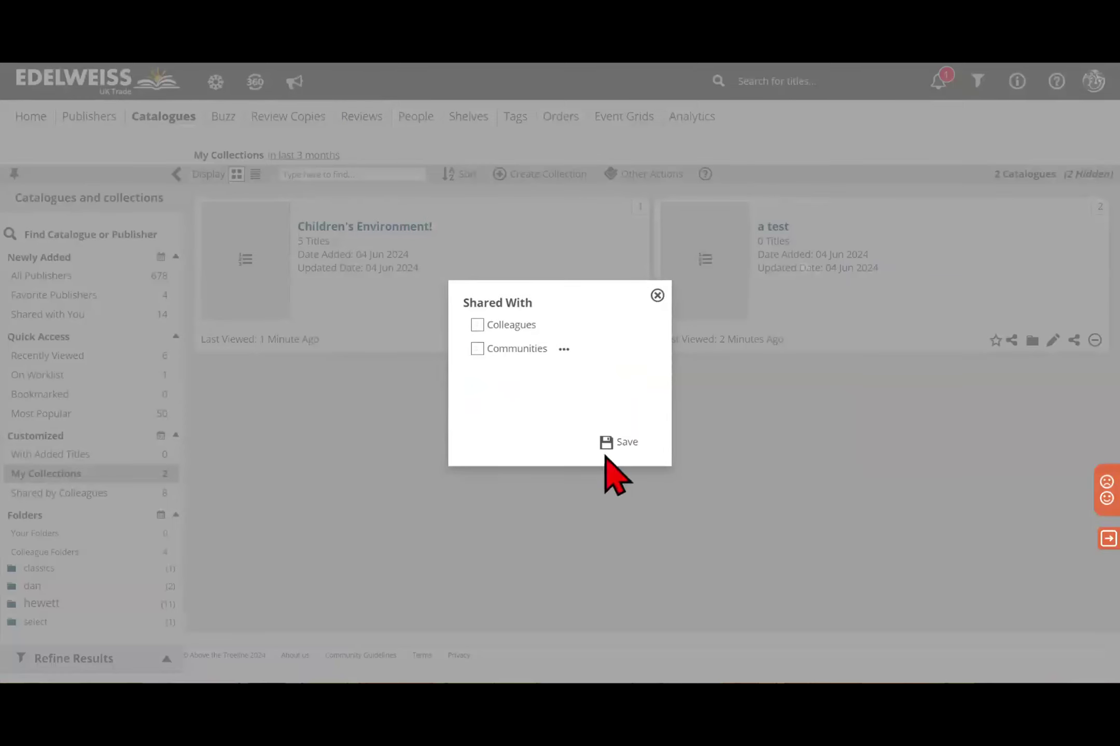
click(657, 295)
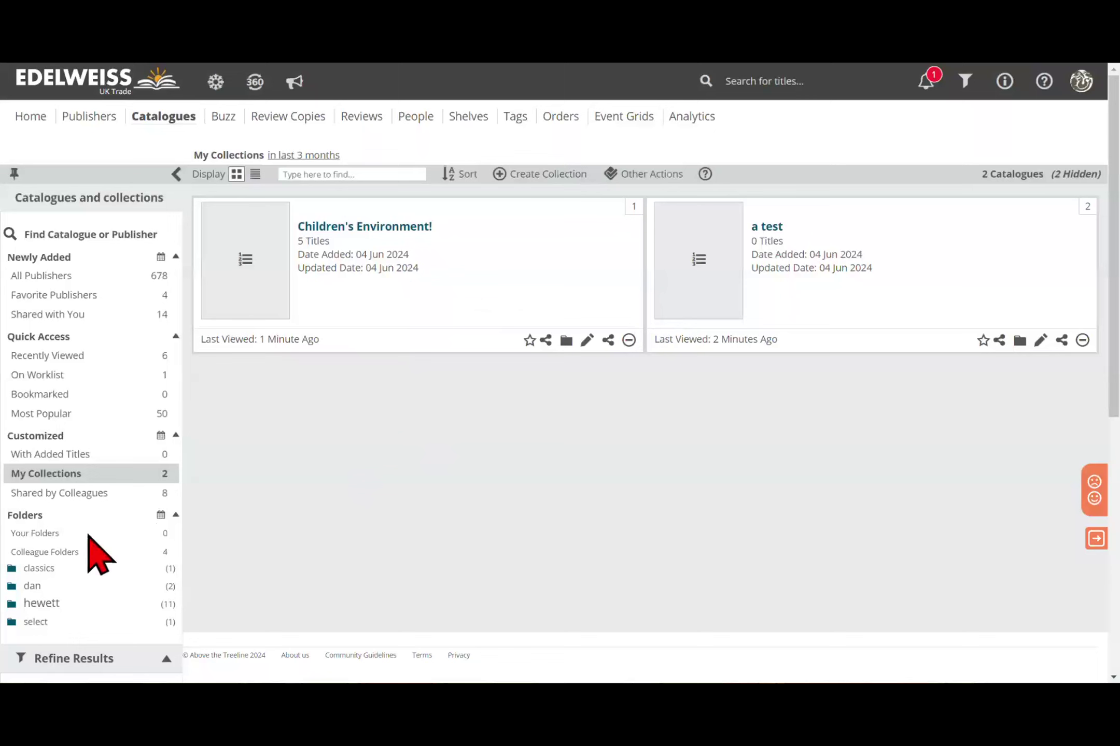
click(64, 493)
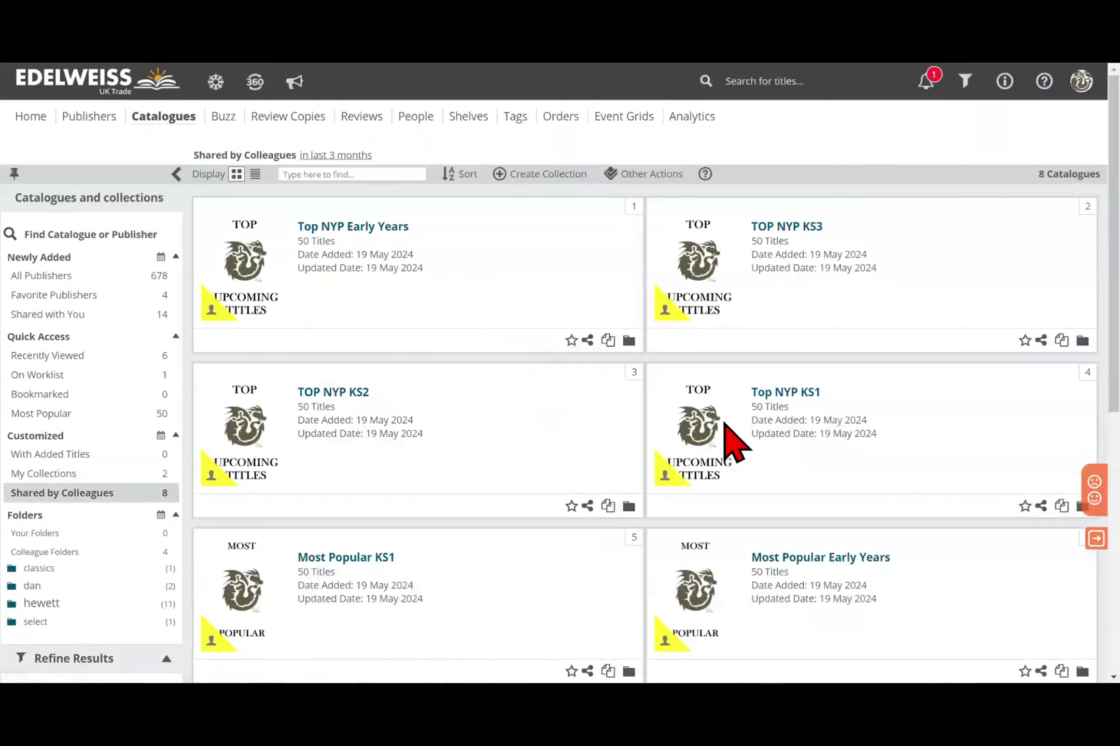
Open the Children's Environment! collection from My Collections and select all its titles
click(65, 474)
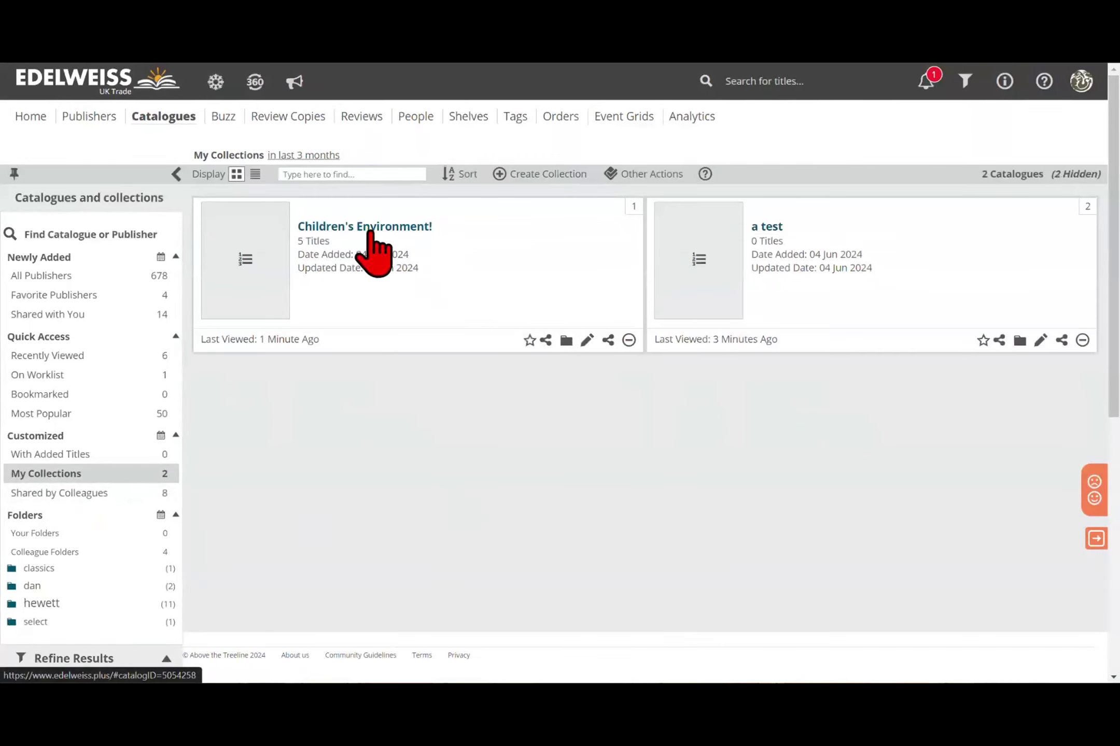
click(371, 249)
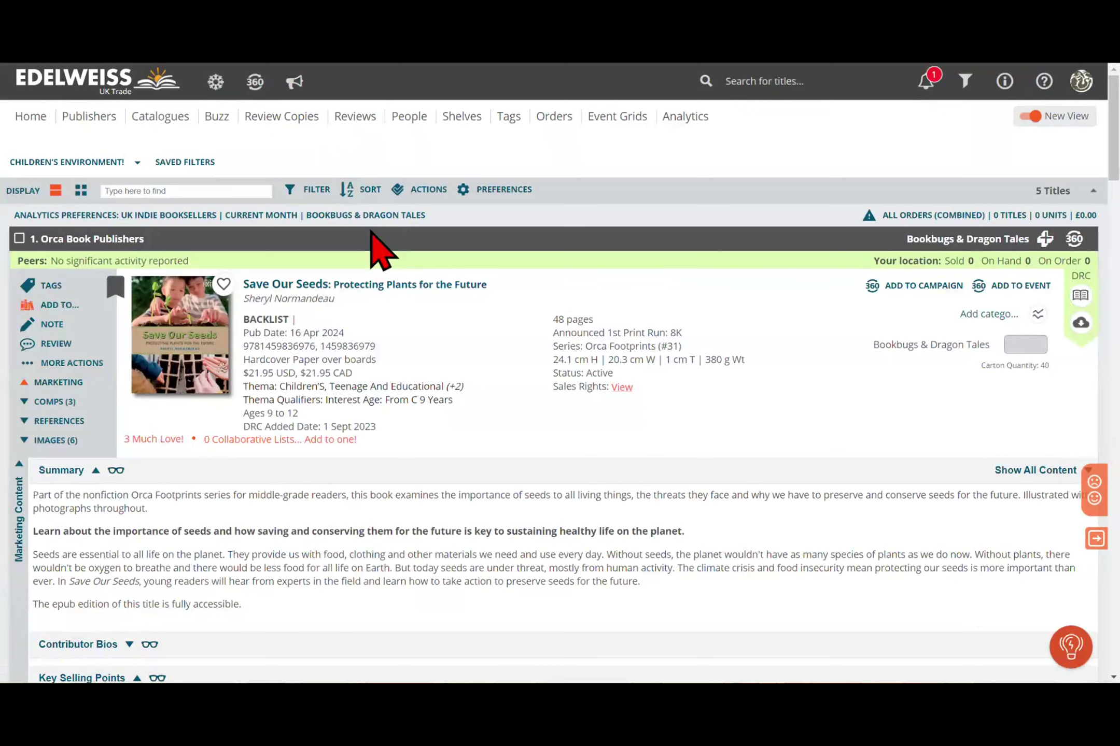
click(422, 191)
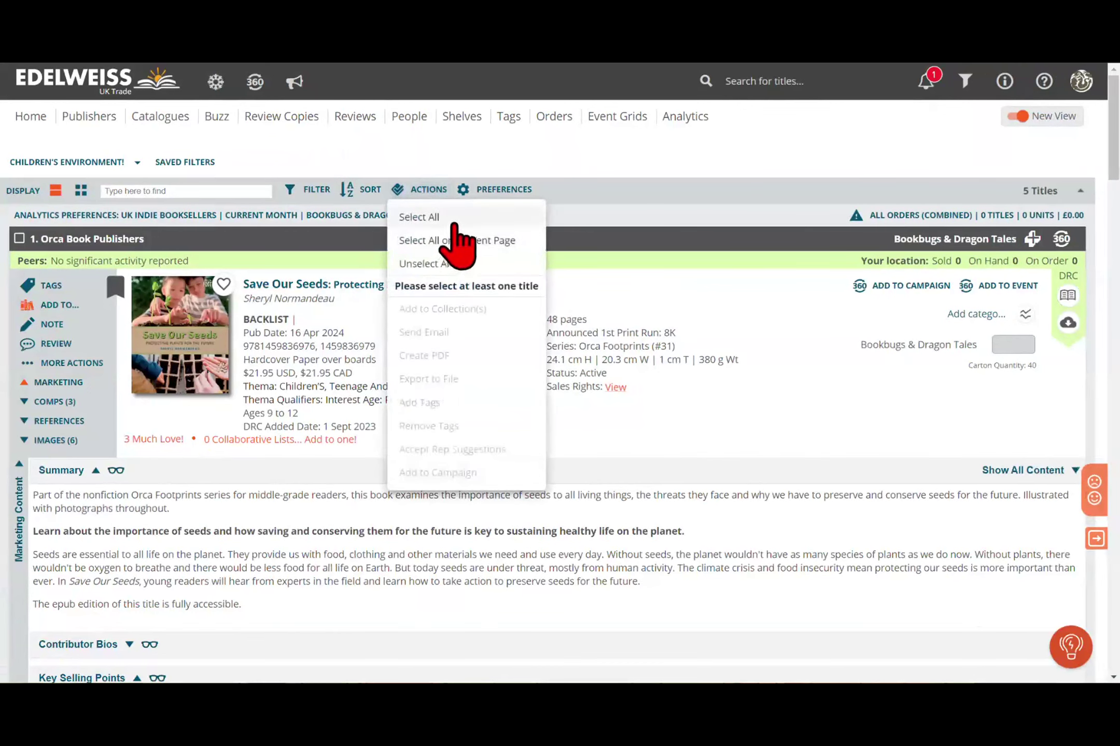
click(451, 220)
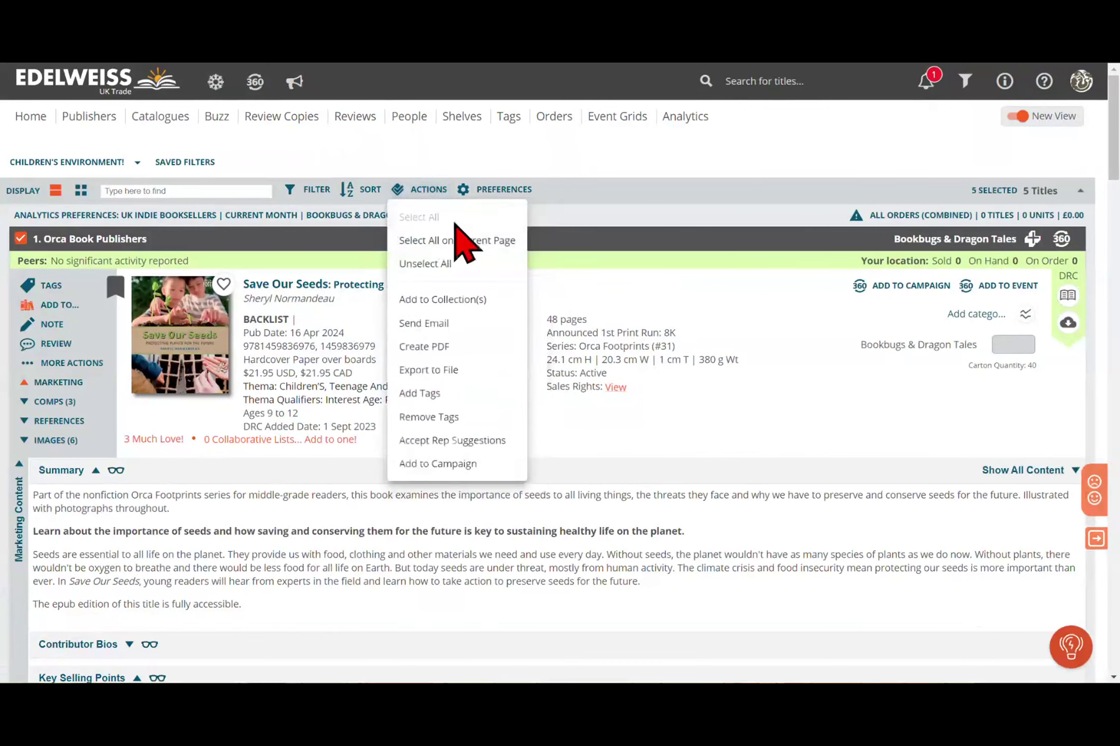
Create a Two Per Page PDF of the selected titles without Imprint, Orders and Suggestions, Pub Date and On Sale Date
click(443, 357)
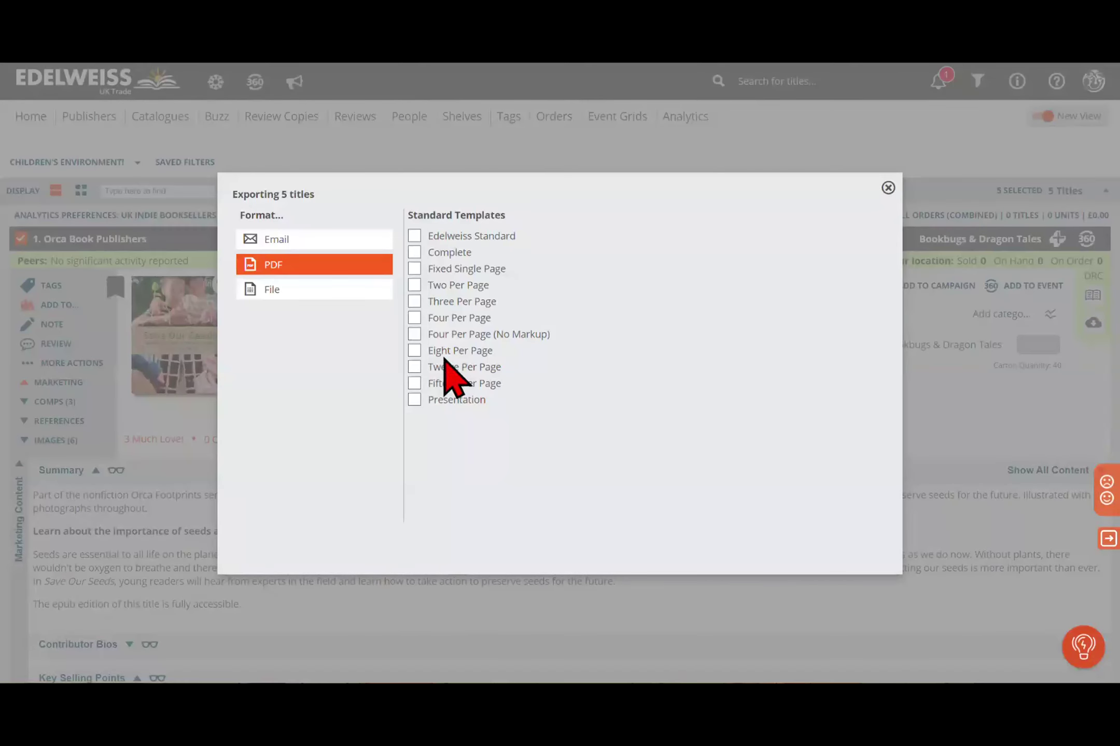
click(415, 285)
click(526, 548)
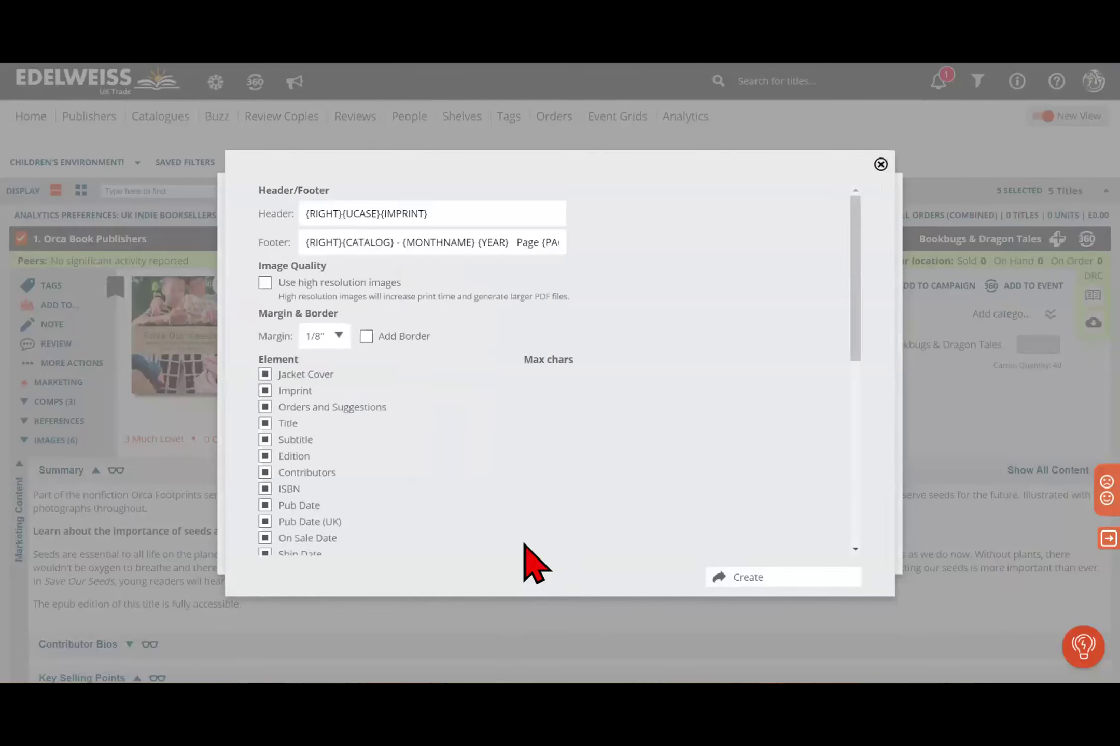
scroll(525, 544, down, 2)
scroll(300, 425, down, 1)
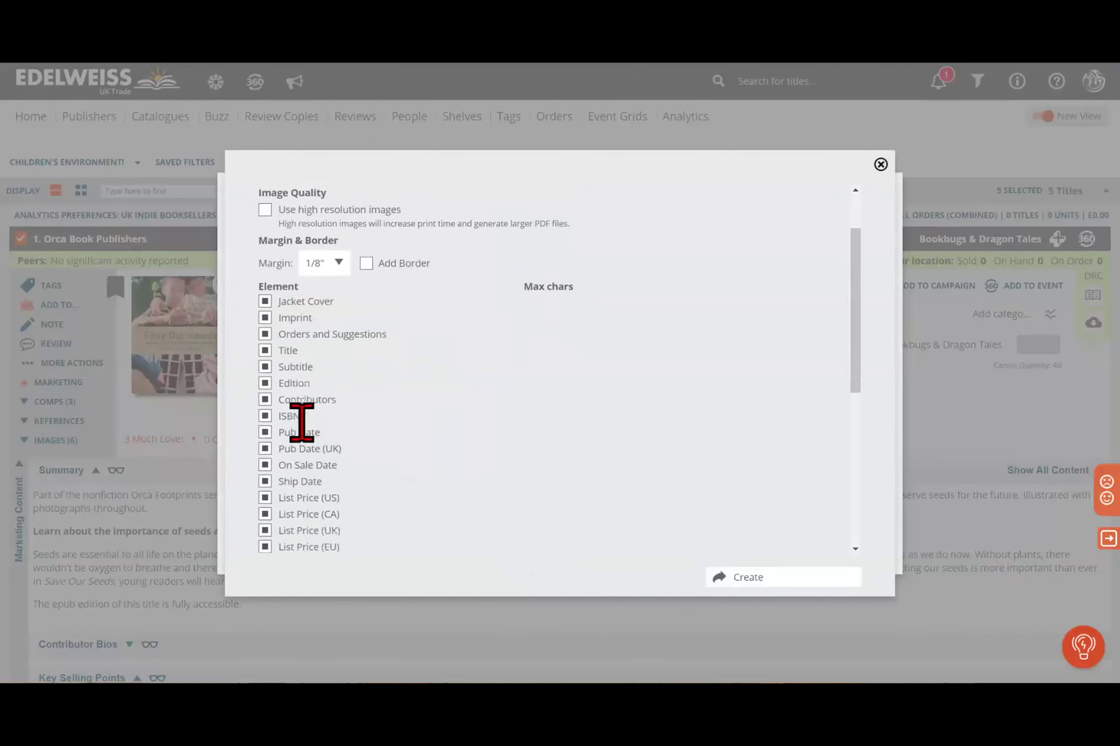
scroll(302, 424, up, 1)
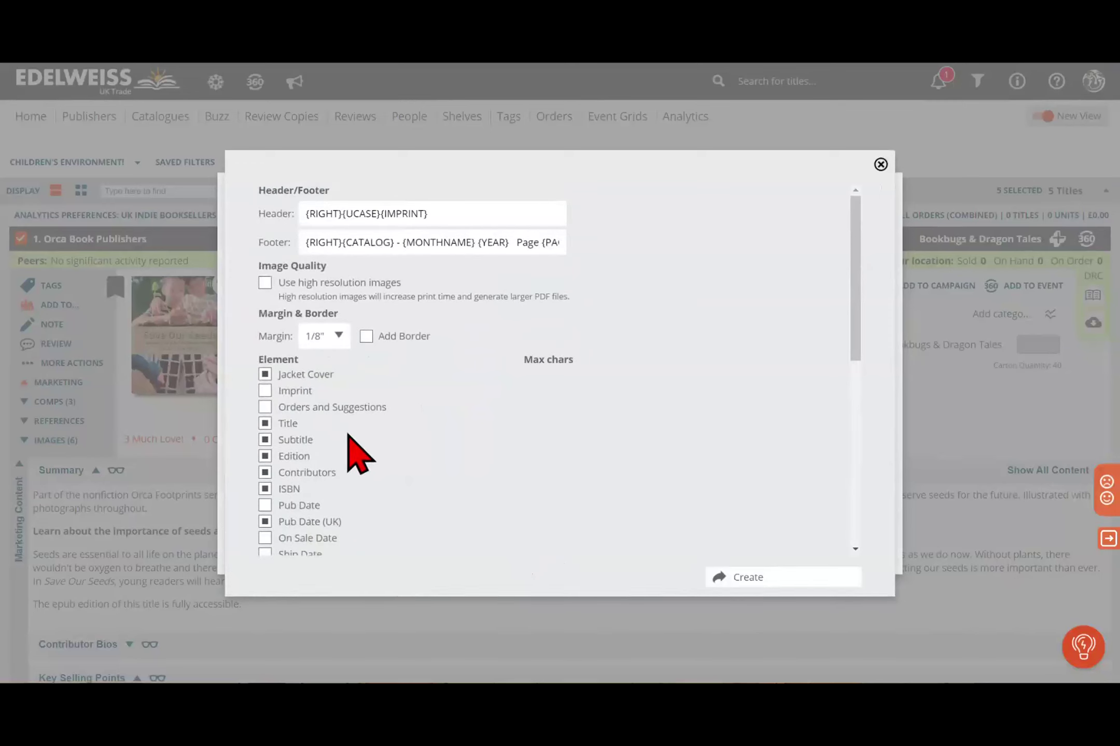
click(768, 581)
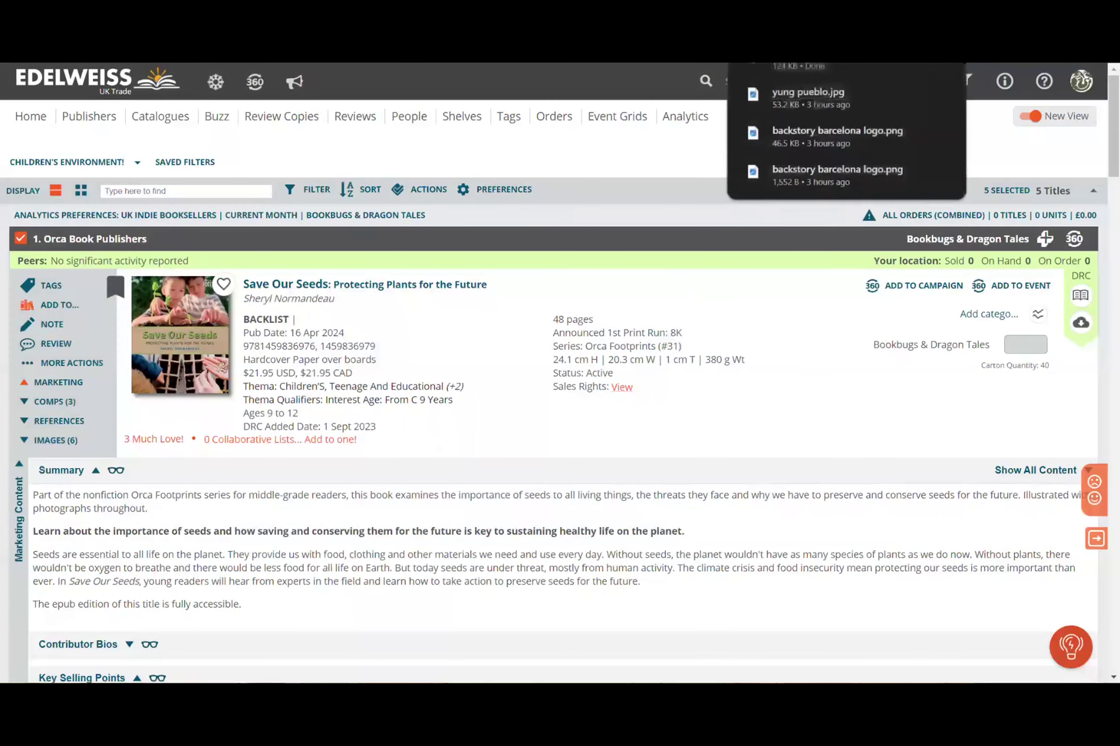
Open the exported PDF title list and look through its pages
click(843, 68)
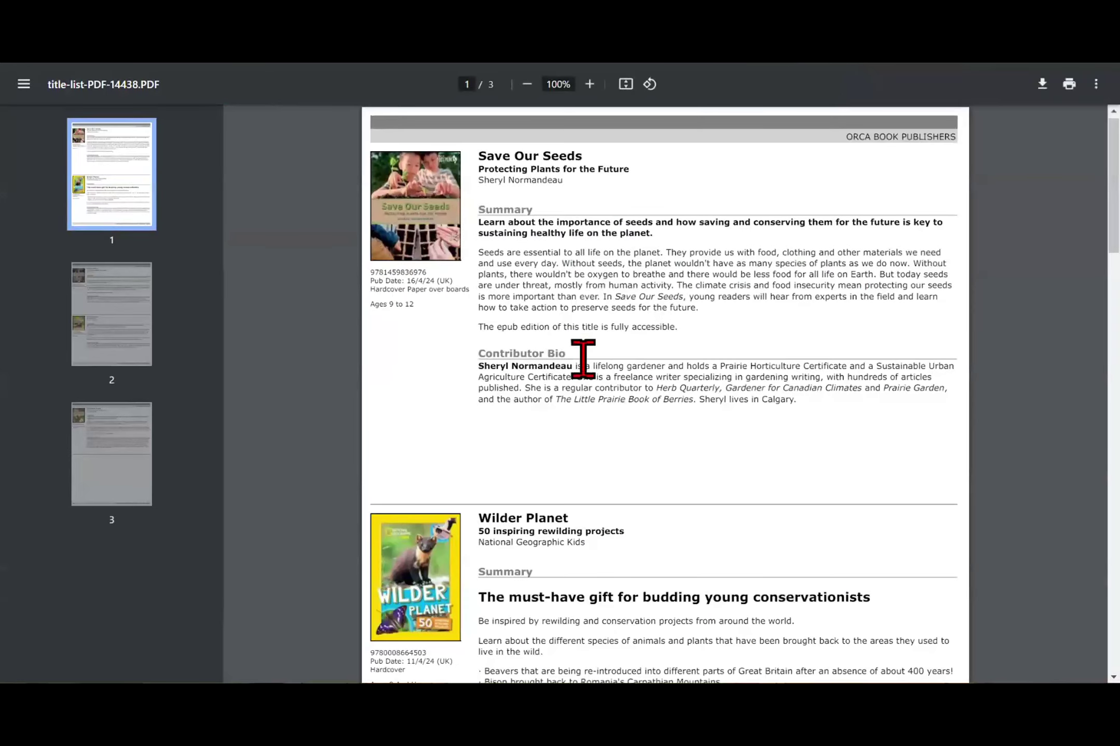
scroll(582, 357, down, 20)
scroll(582, 358, up, 10)
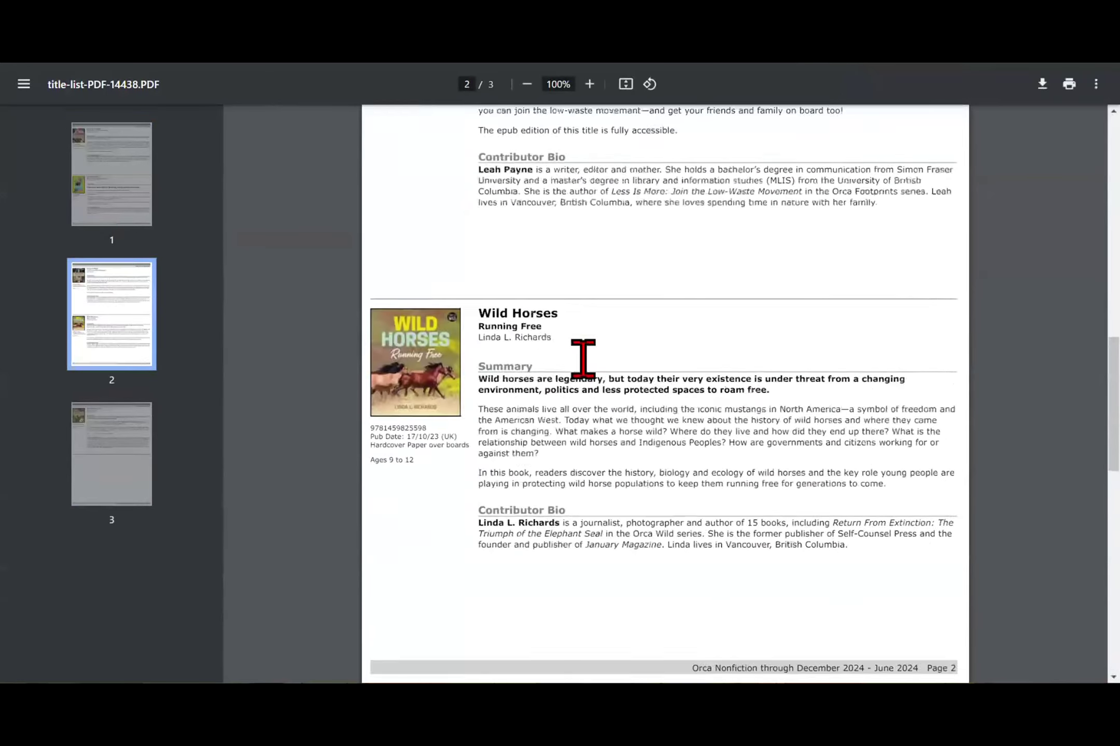
scroll(582, 357, up, 10)
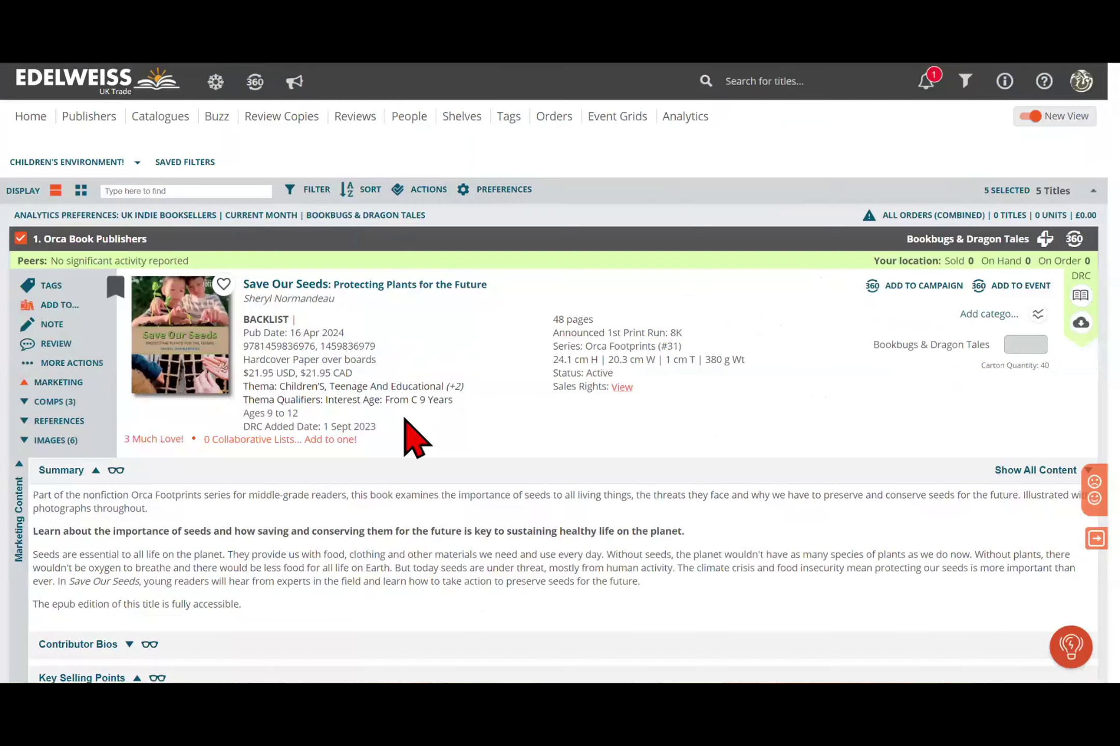
Review the available file templates and export the selected titles to a file using Generic Order Form
click(407, 189)
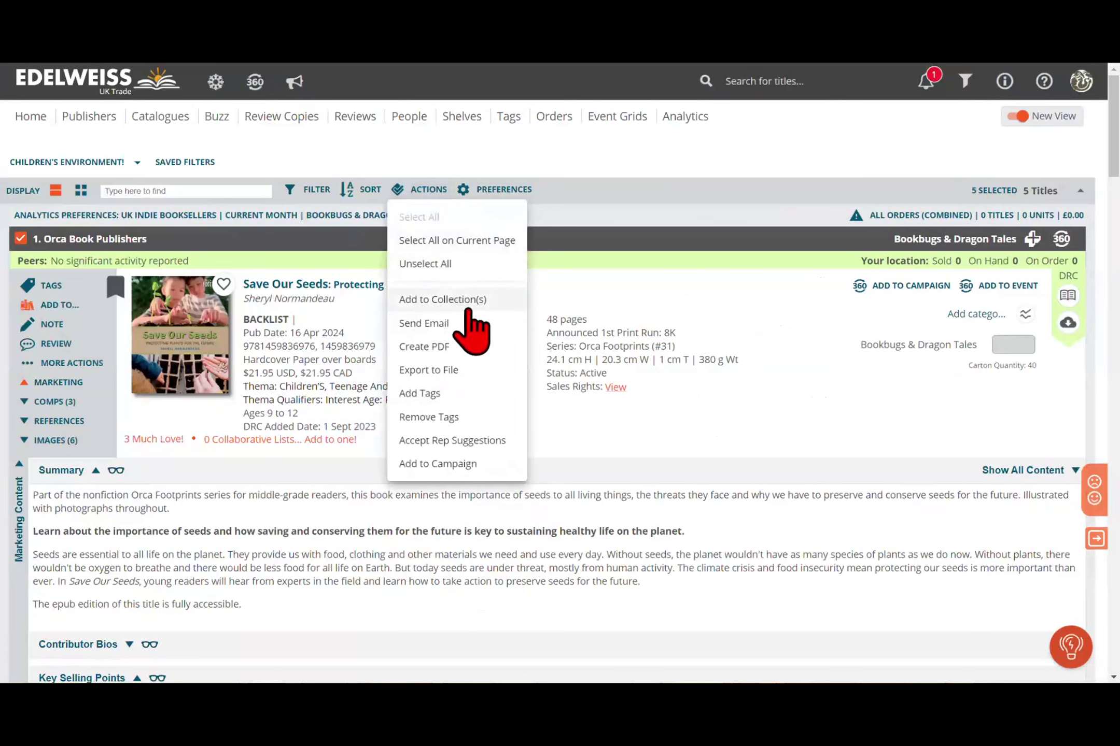
click(446, 374)
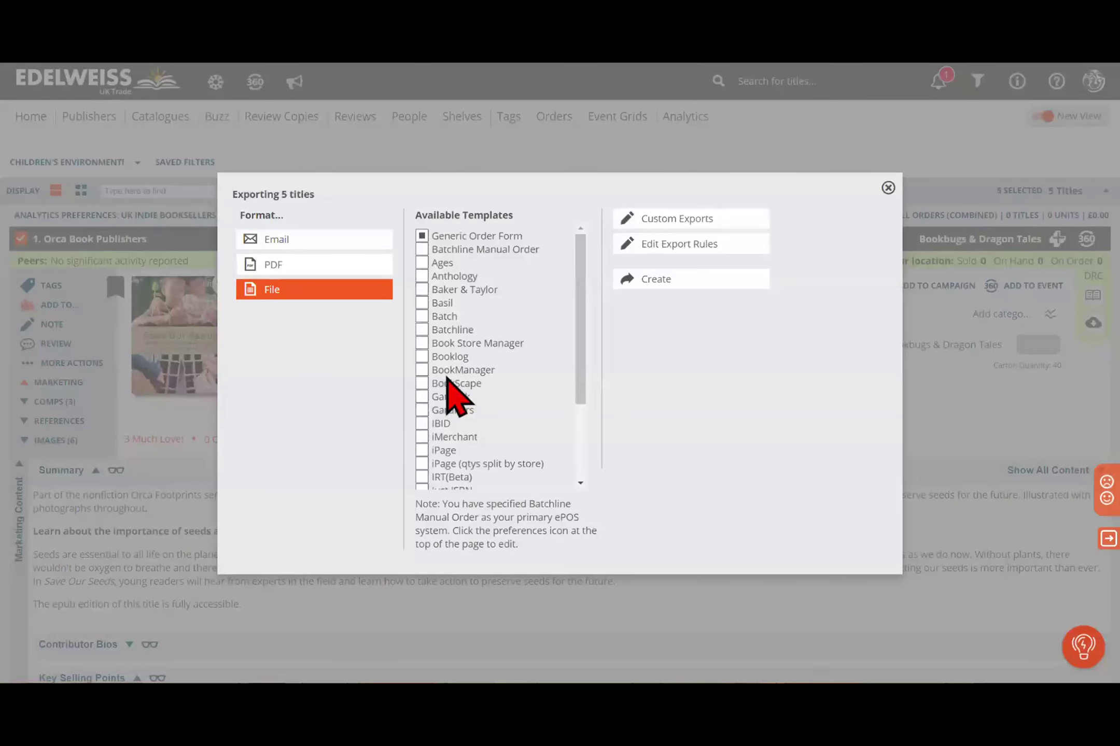
scroll(450, 396, down, 3)
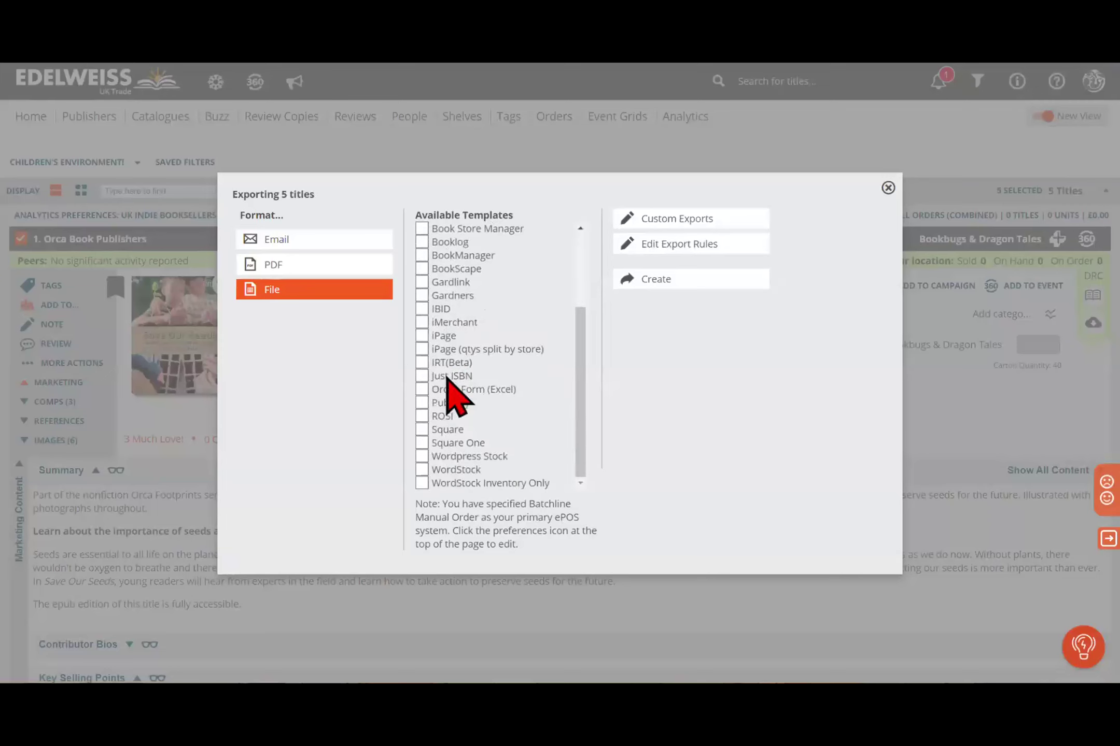
scroll(487, 262, up, 2)
scroll(487, 262, up, 1)
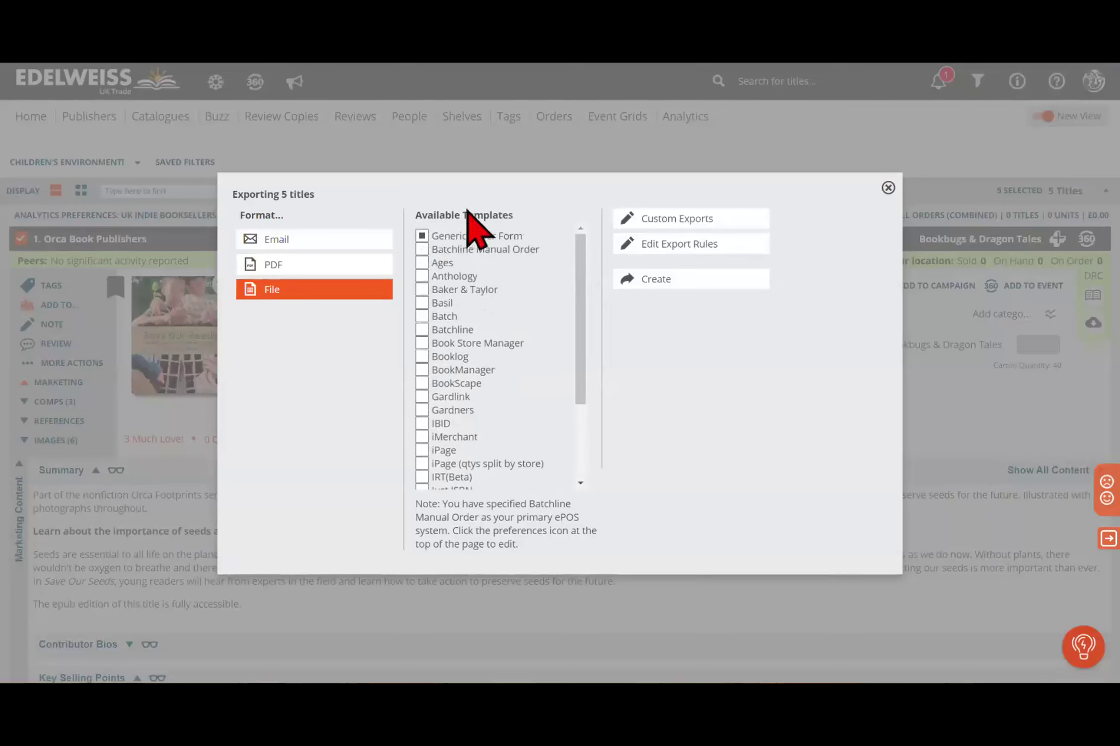
scroll(458, 293, down, 3)
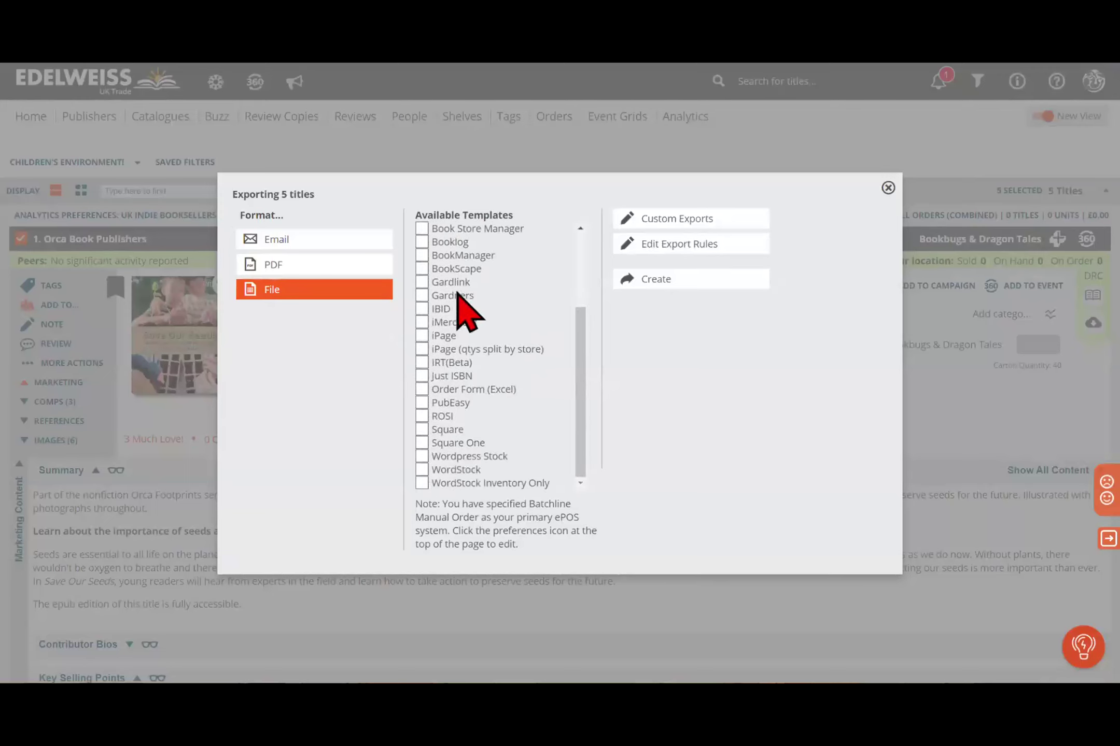
scroll(457, 293, up, 3)
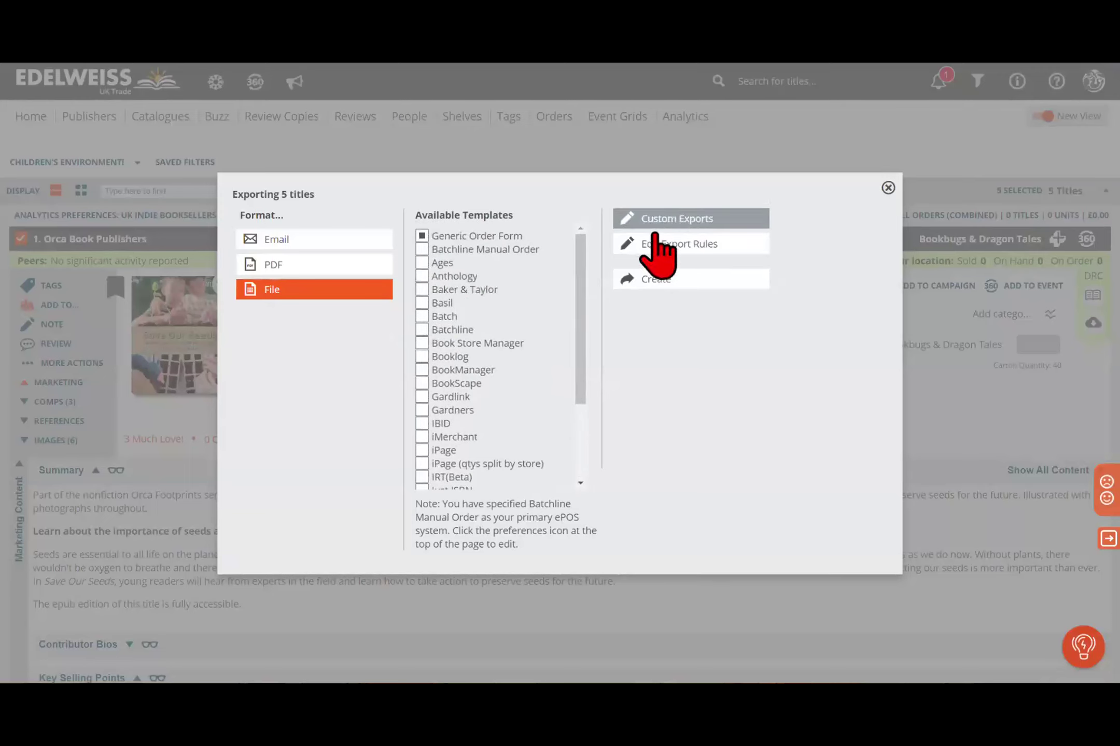
click(647, 282)
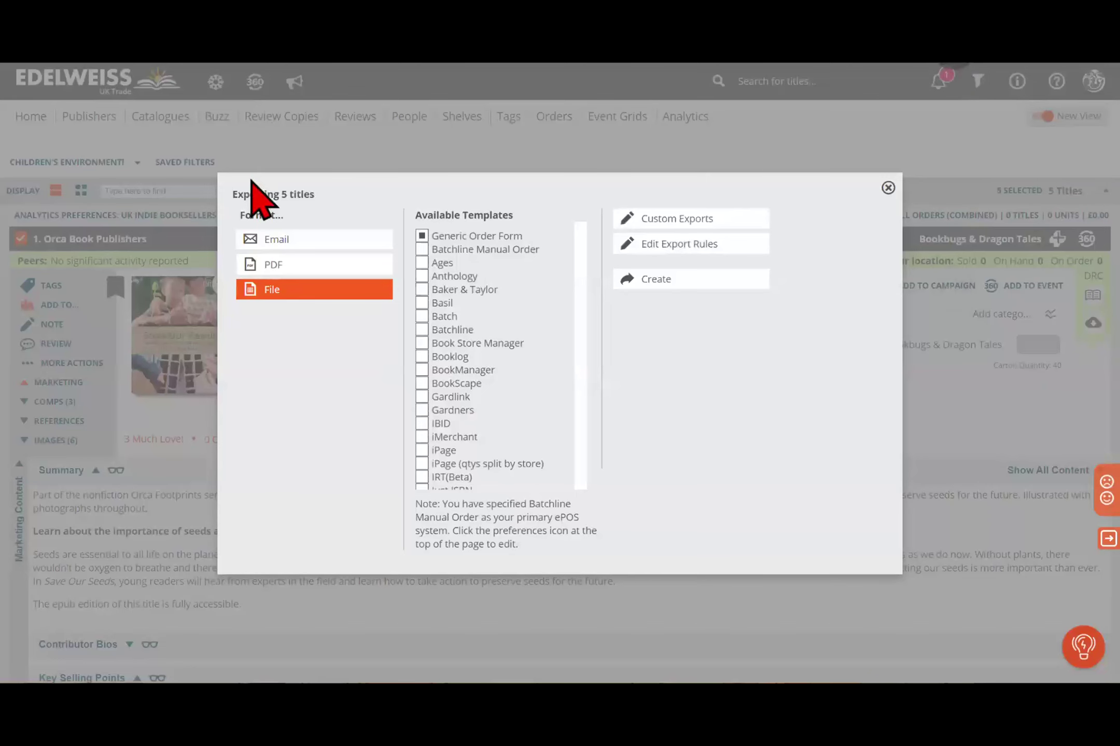
Open the exported order spreadsheet in Excel to examine its title data, and return to Edelweiss to close the export dialog
click(965, 61)
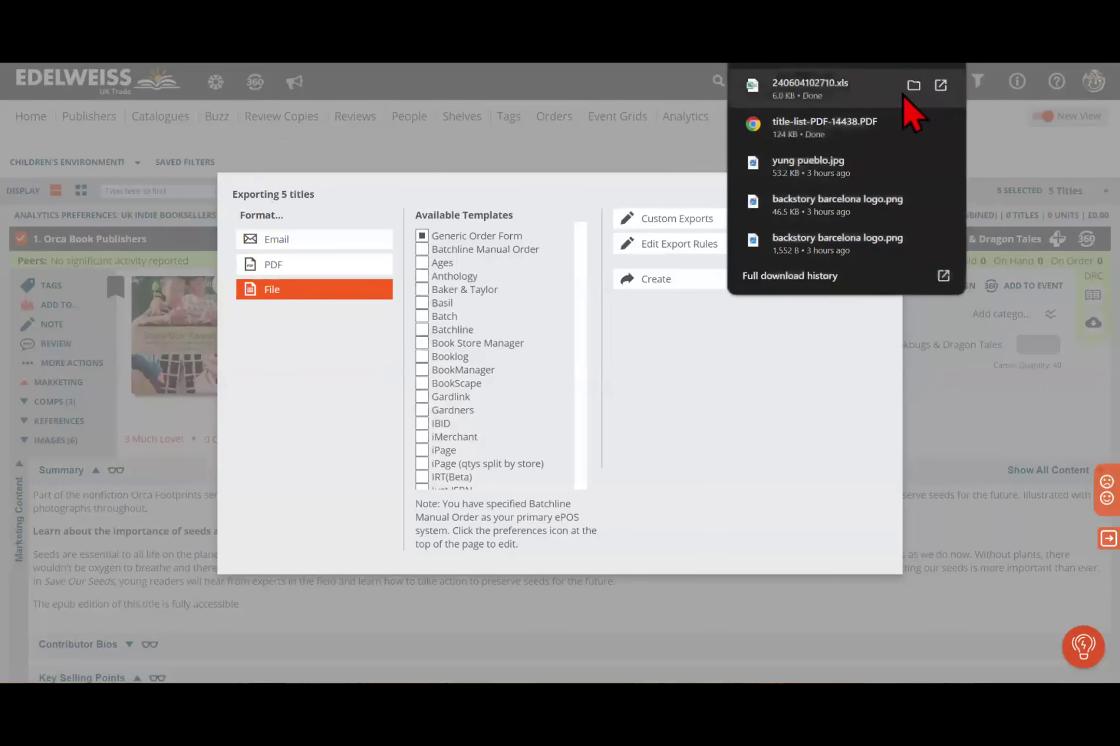
click(867, 100)
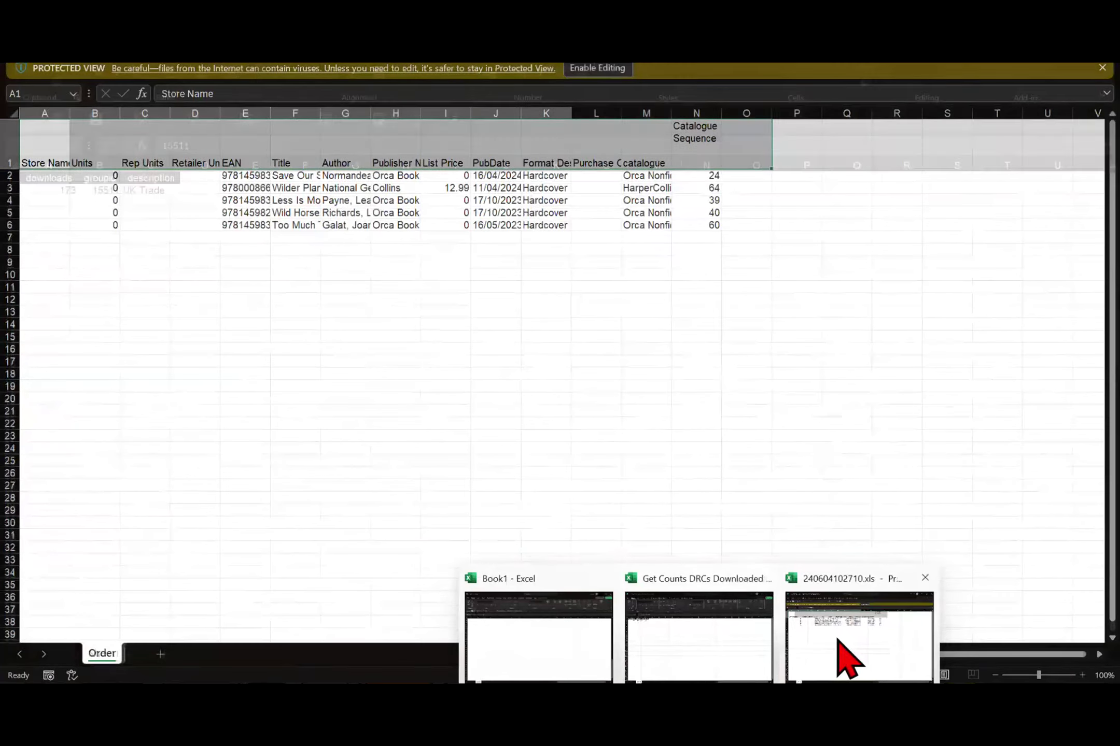
click(842, 657)
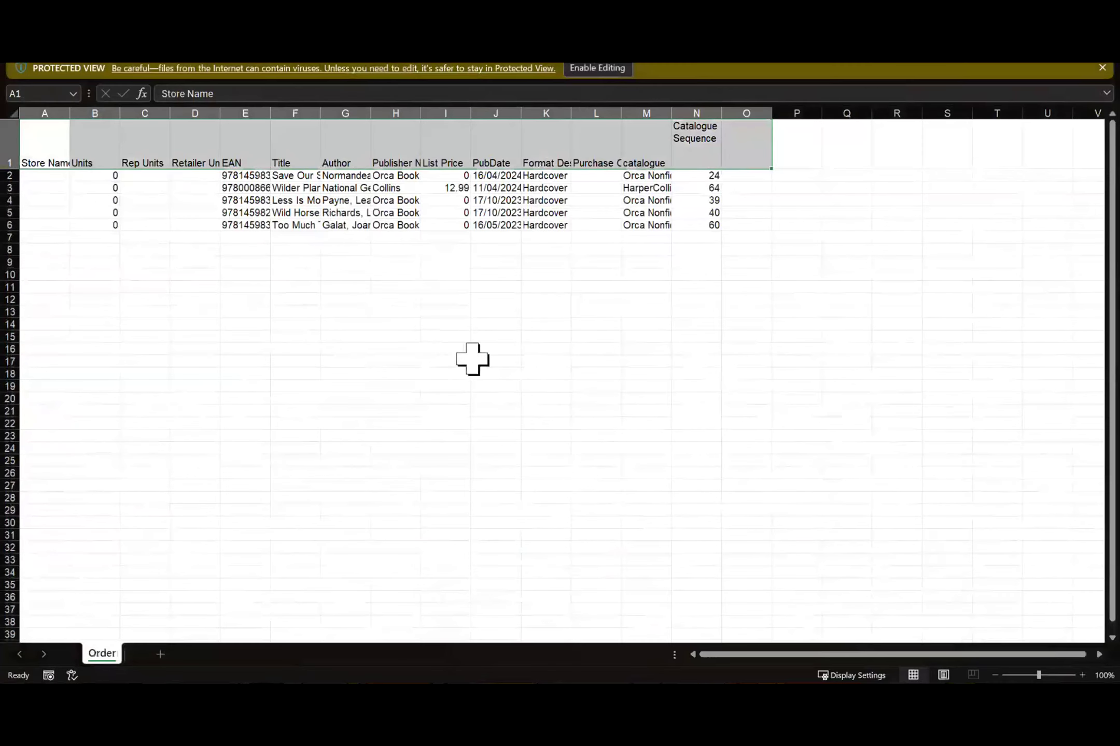
click(472, 358)
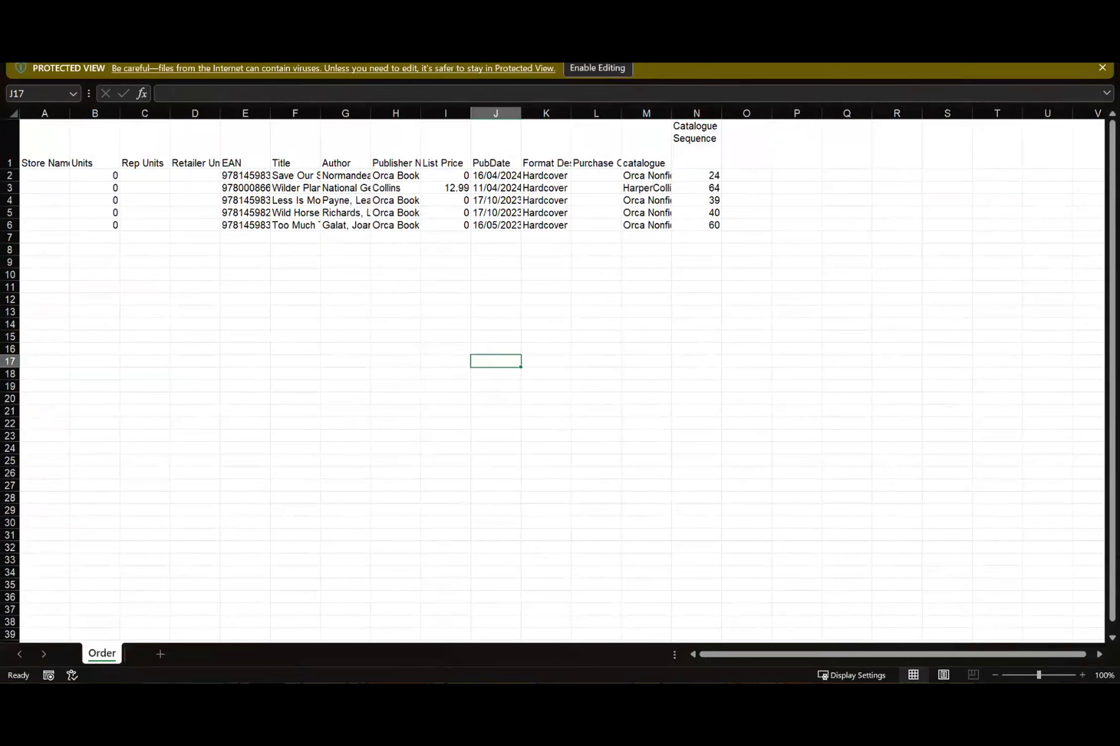
mouse_move(470, 718)
click(469, 633)
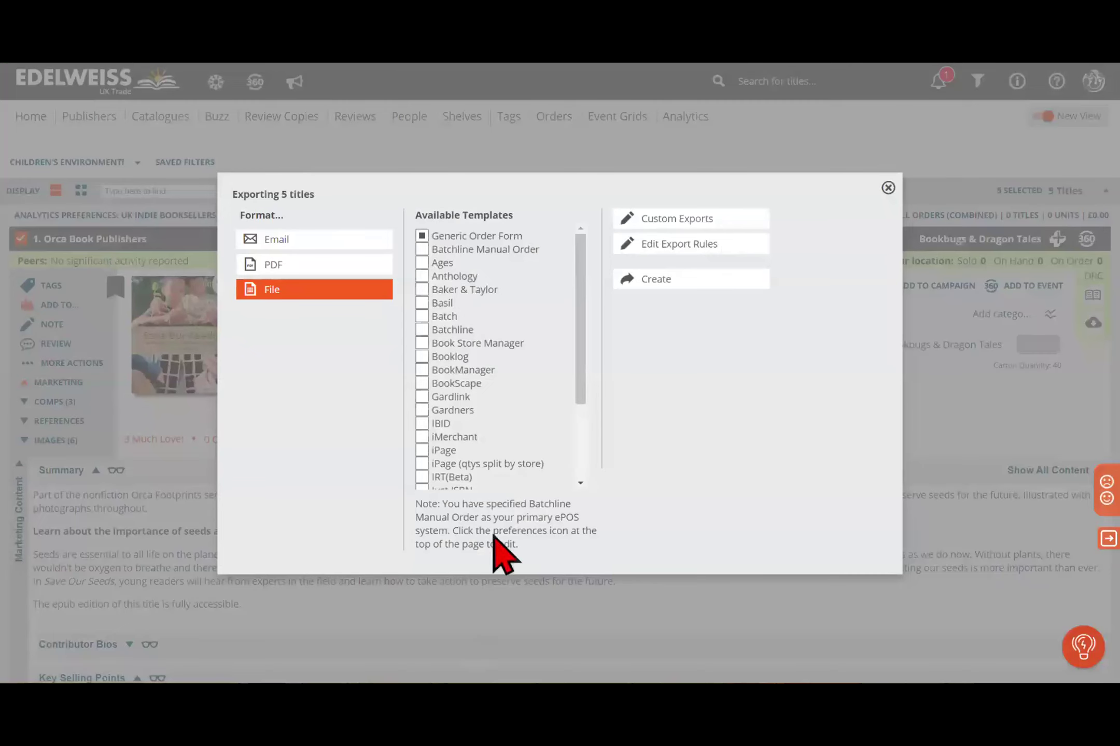
click(887, 188)
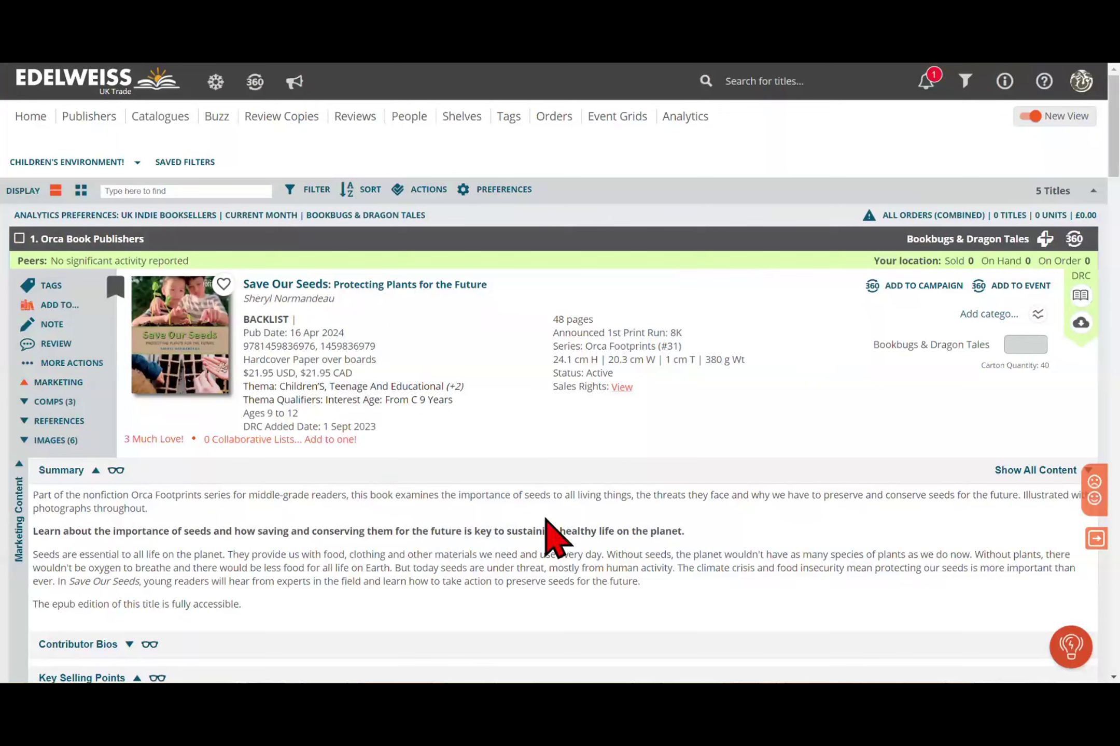
Add the tag bookclub to the title Save Our Seeds
click(51, 288)
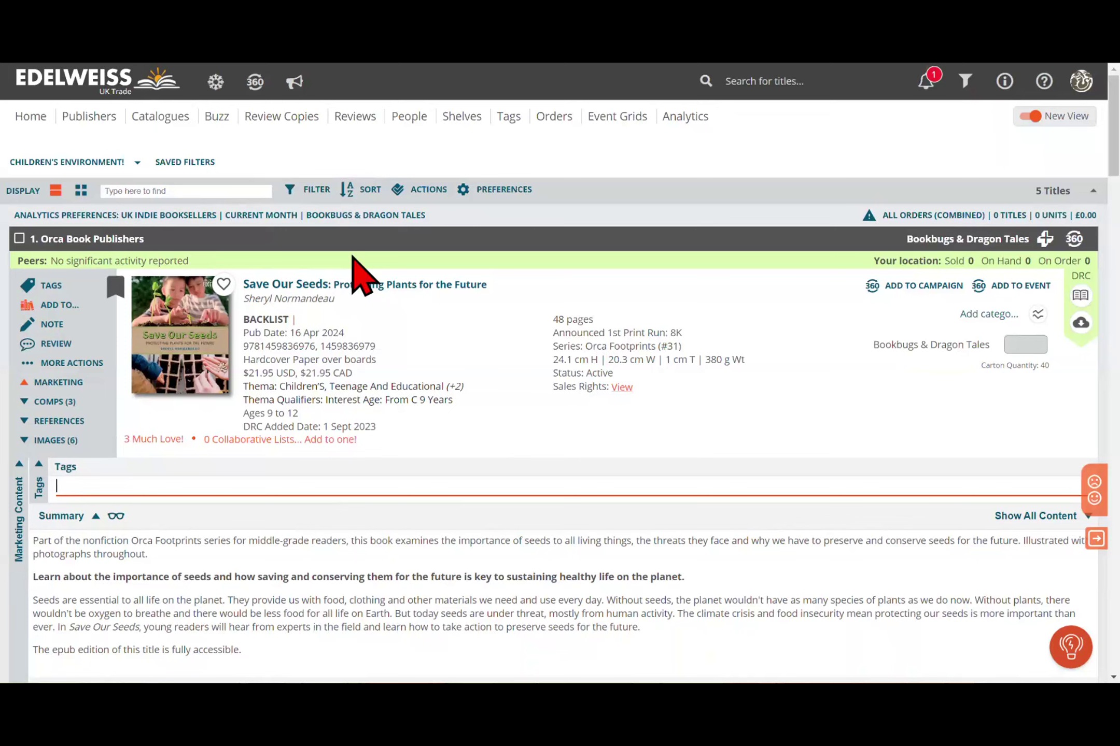
text(book)
text(bub)
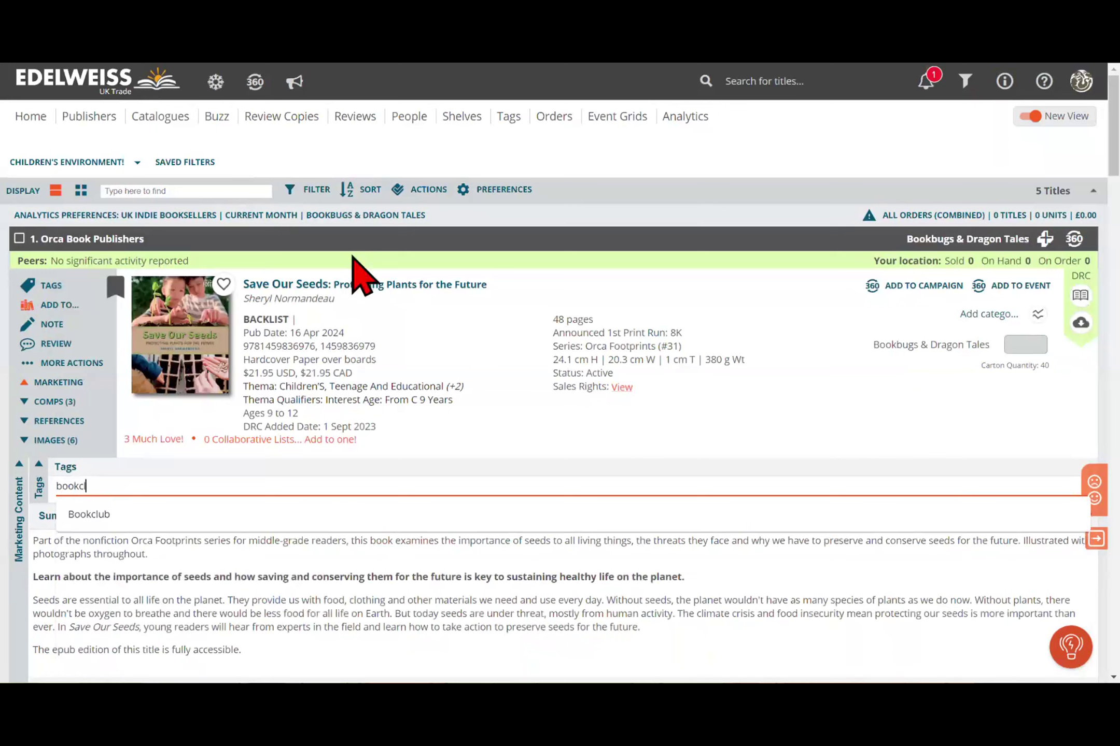
key(Return)
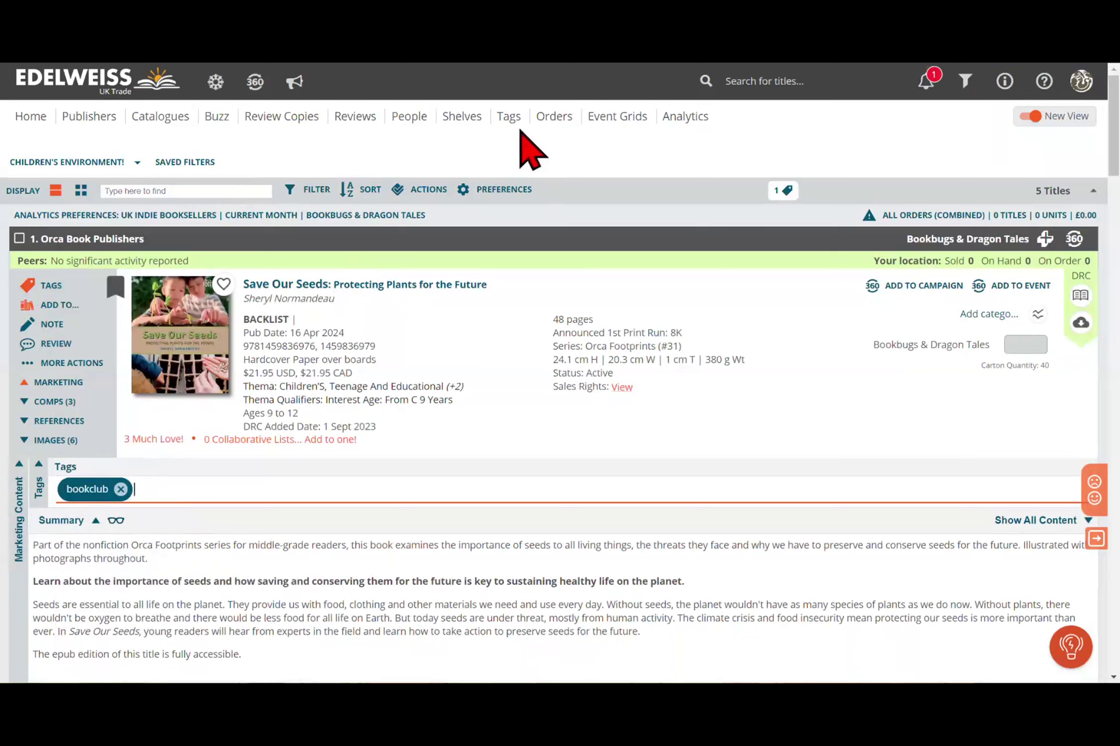
Open the Tags page and look through the full list of publishers' tags
click(510, 116)
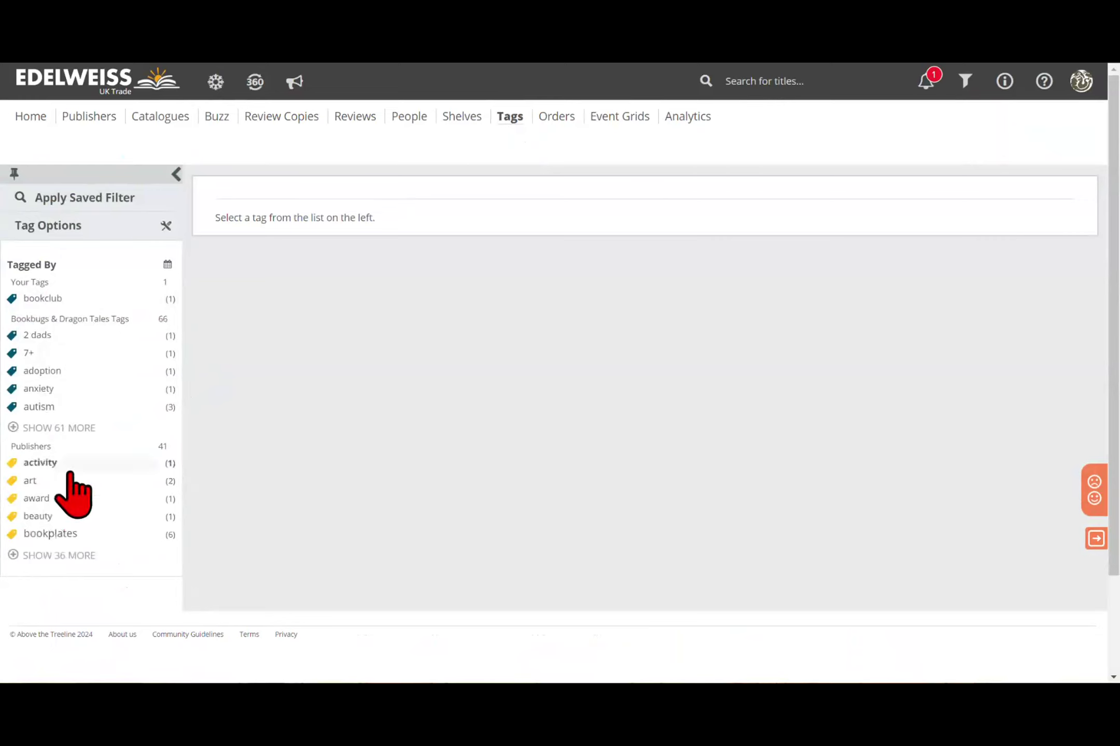
click(50, 556)
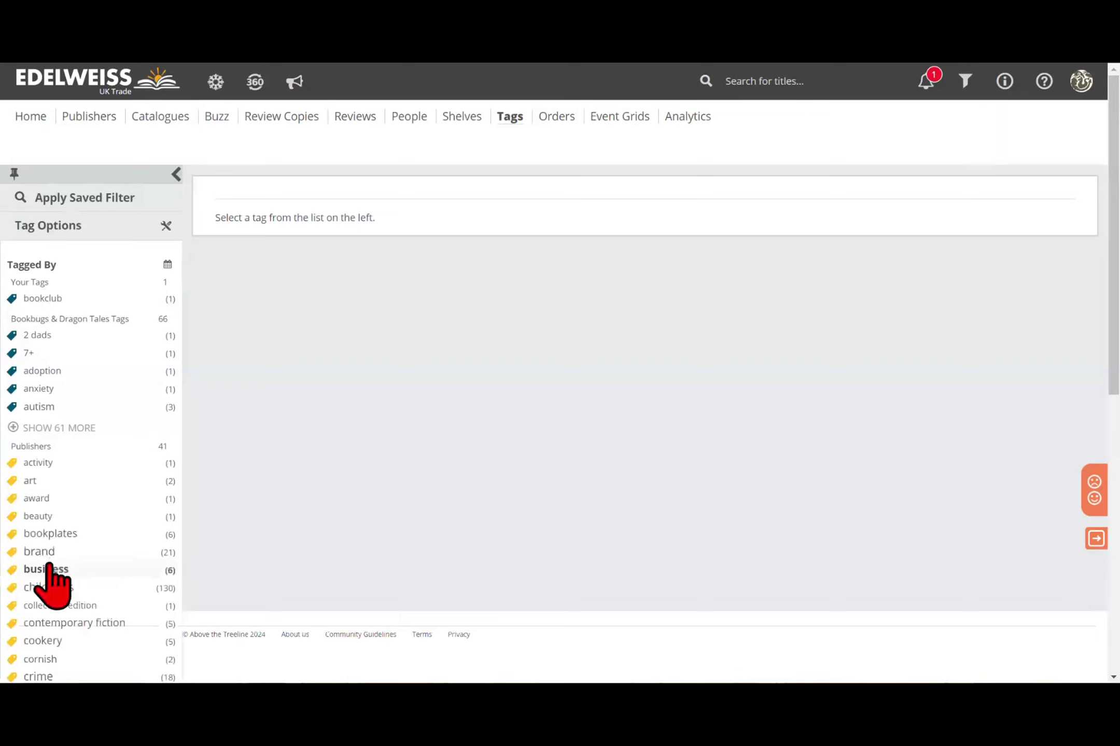
scroll(50, 566, down, 4)
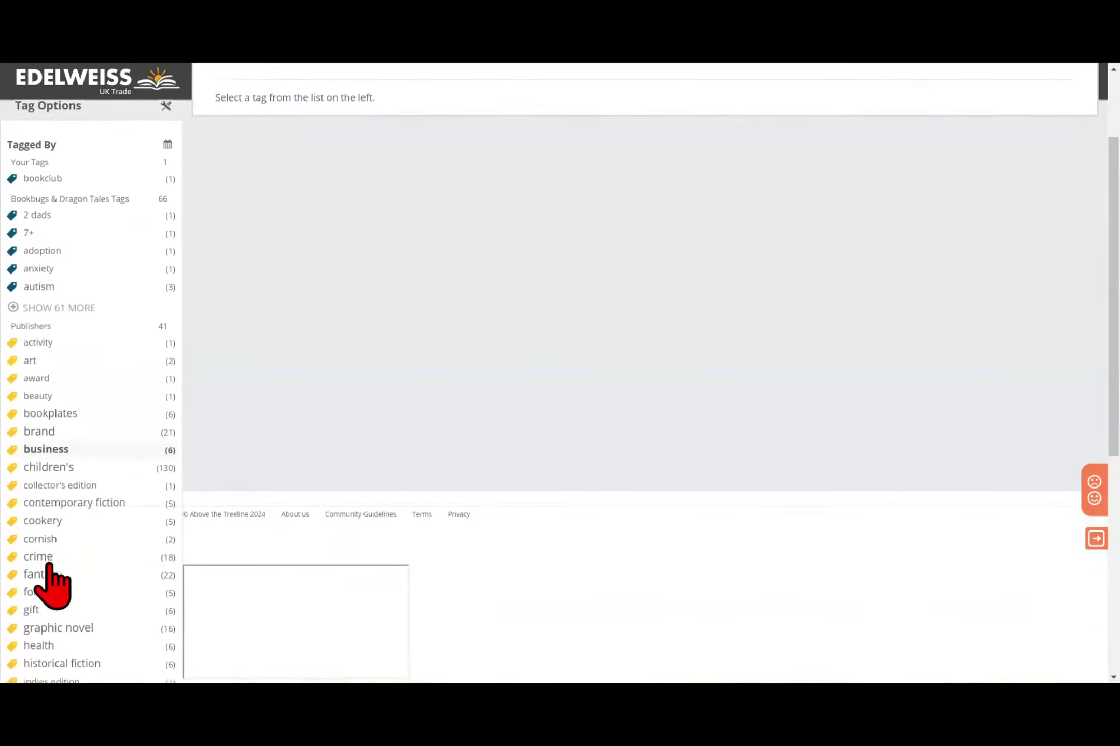
scroll(135, 490, down, 6)
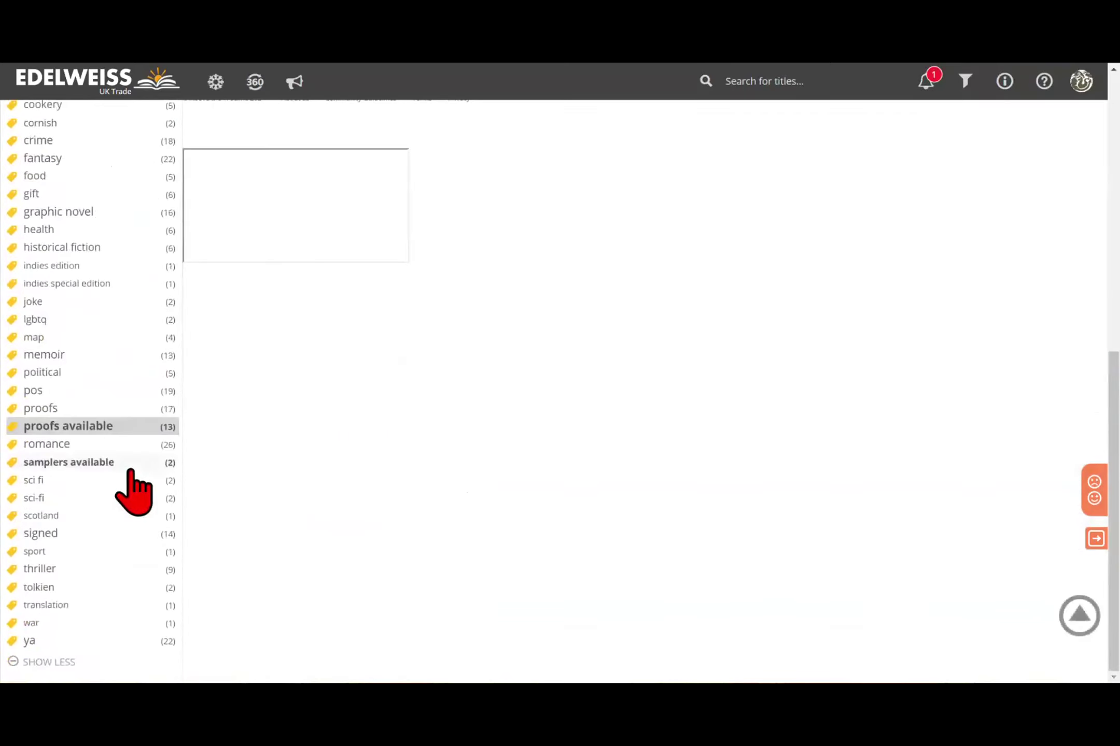
scroll(135, 490, up, 10)
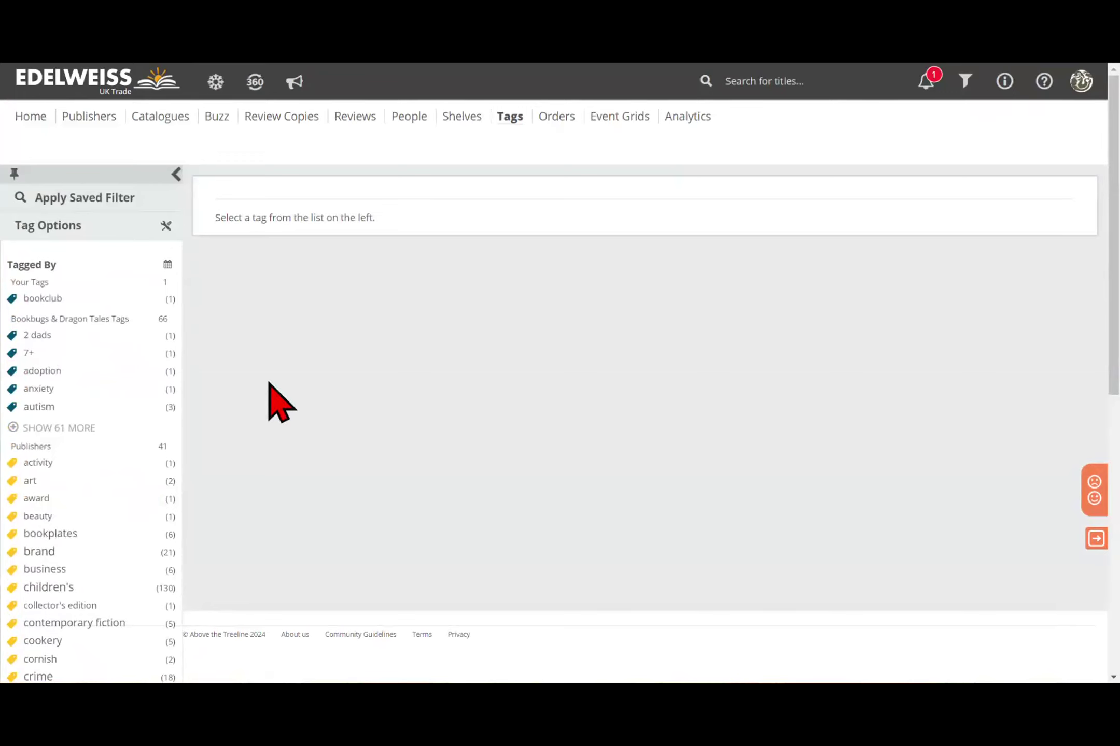
Expand the full list of Bookbugs & Dragon Tales tags and show the titles tagged grief
click(23, 428)
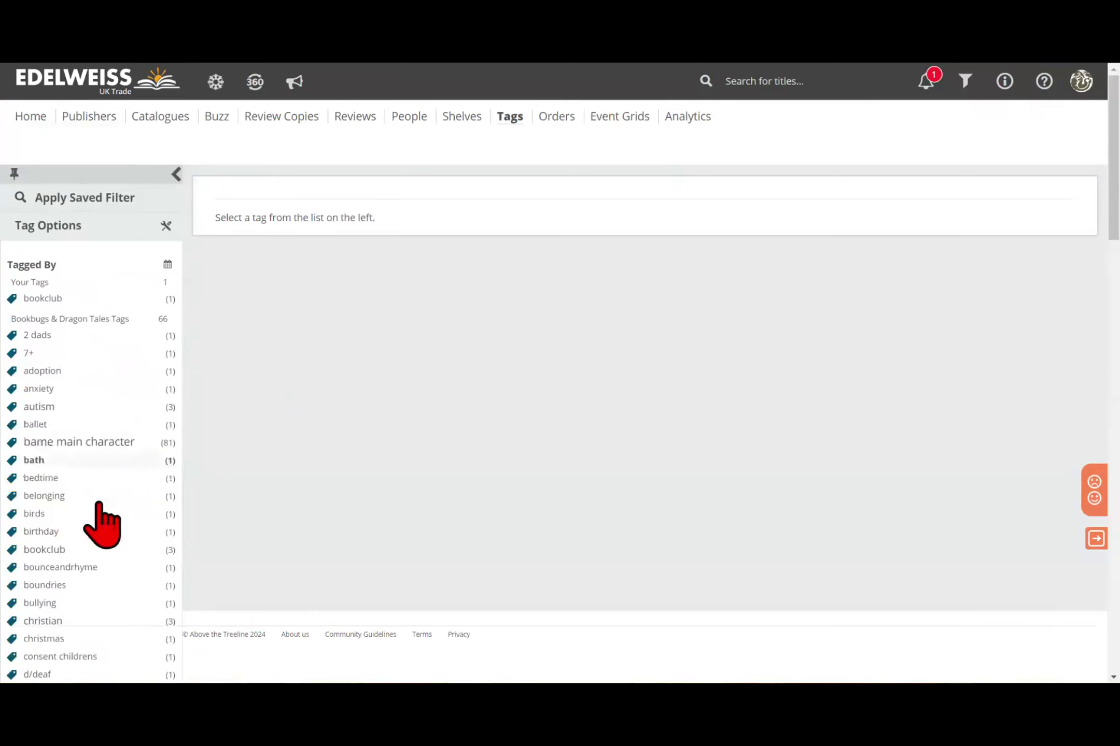
scroll(104, 518, down, 1)
scroll(107, 518, down, 1)
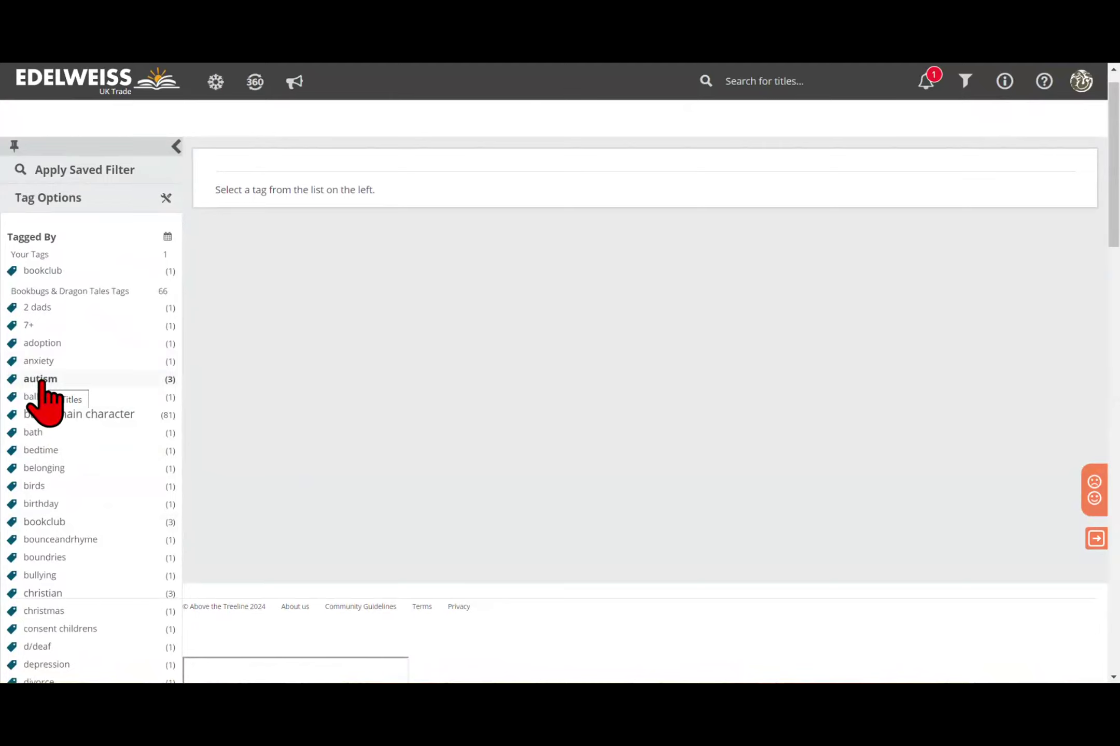
scroll(41, 399, down, 10)
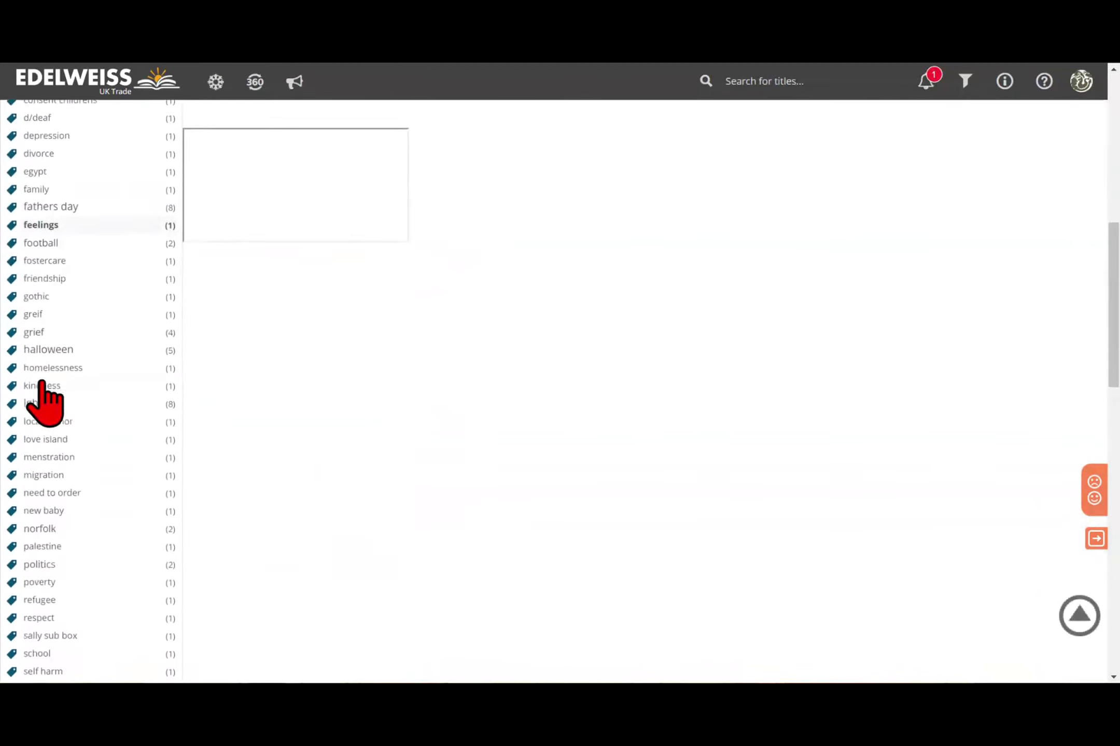
scroll(46, 467, down, 2)
scroll(67, 412, up, 4)
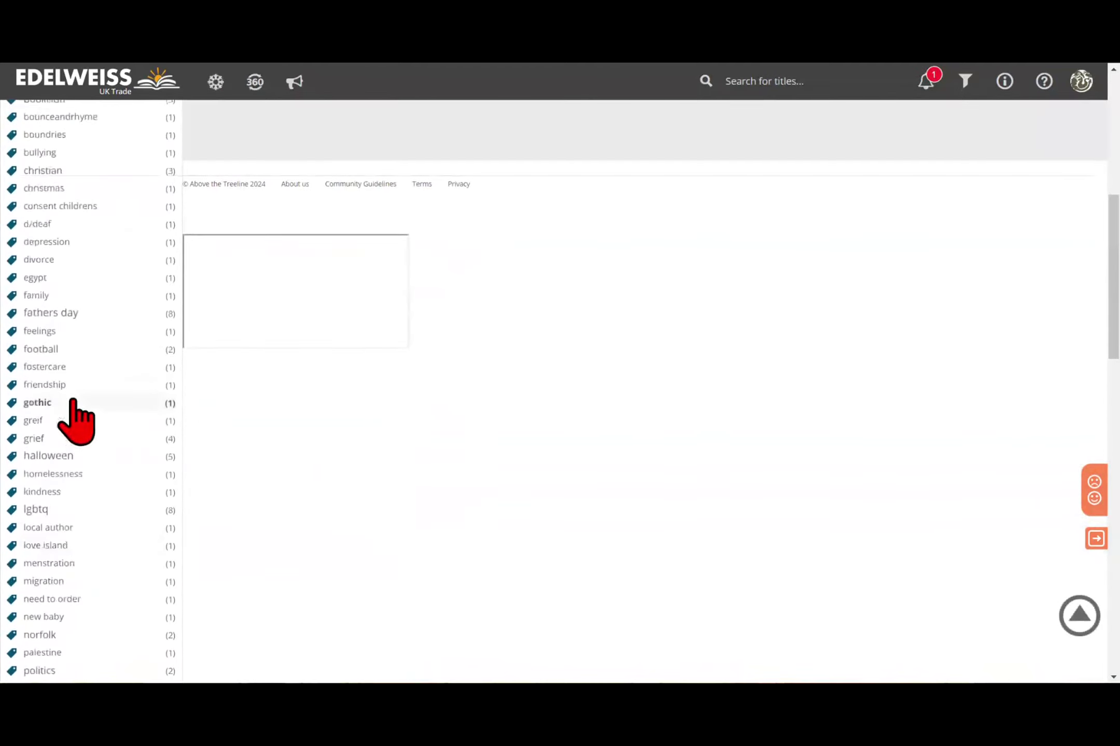
click(45, 438)
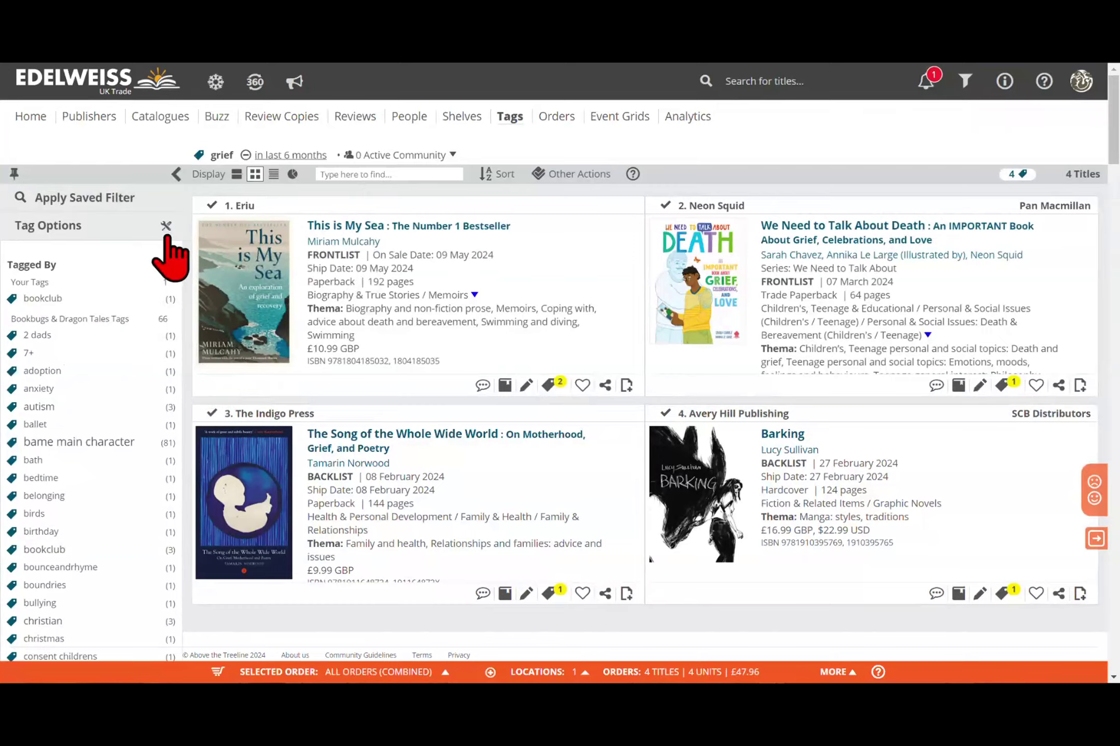
Share the personal bookclub tag with My Colleagues Only in the tag management options, and close them
click(166, 226)
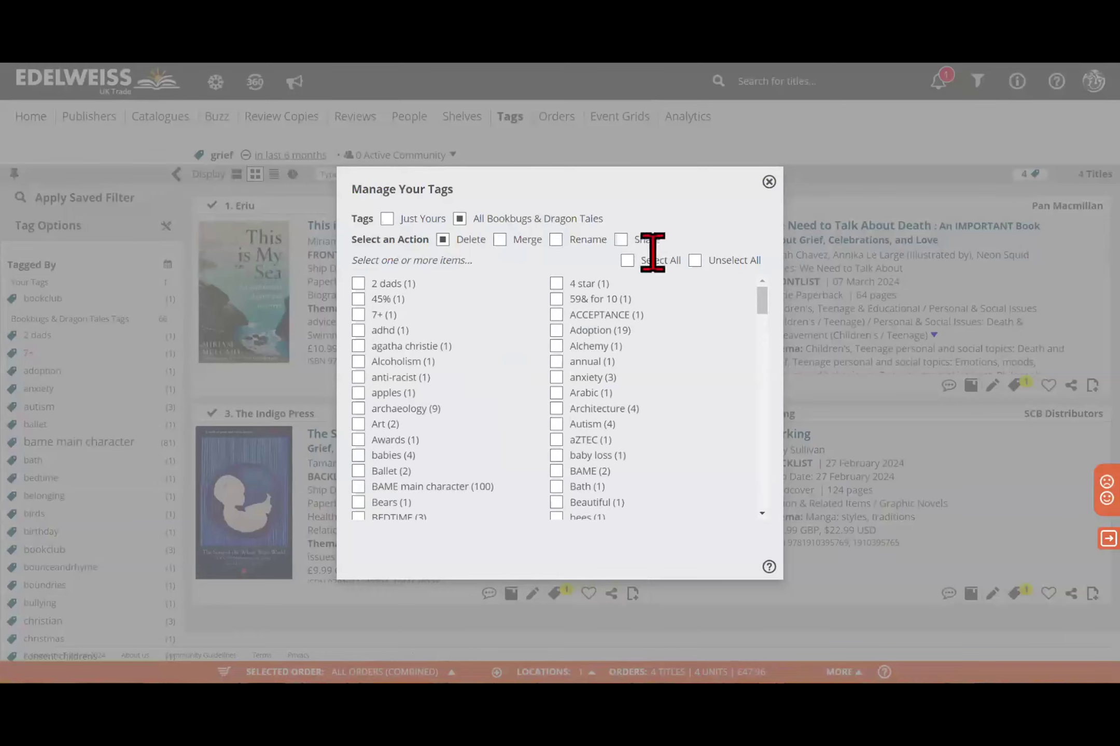
click(387, 218)
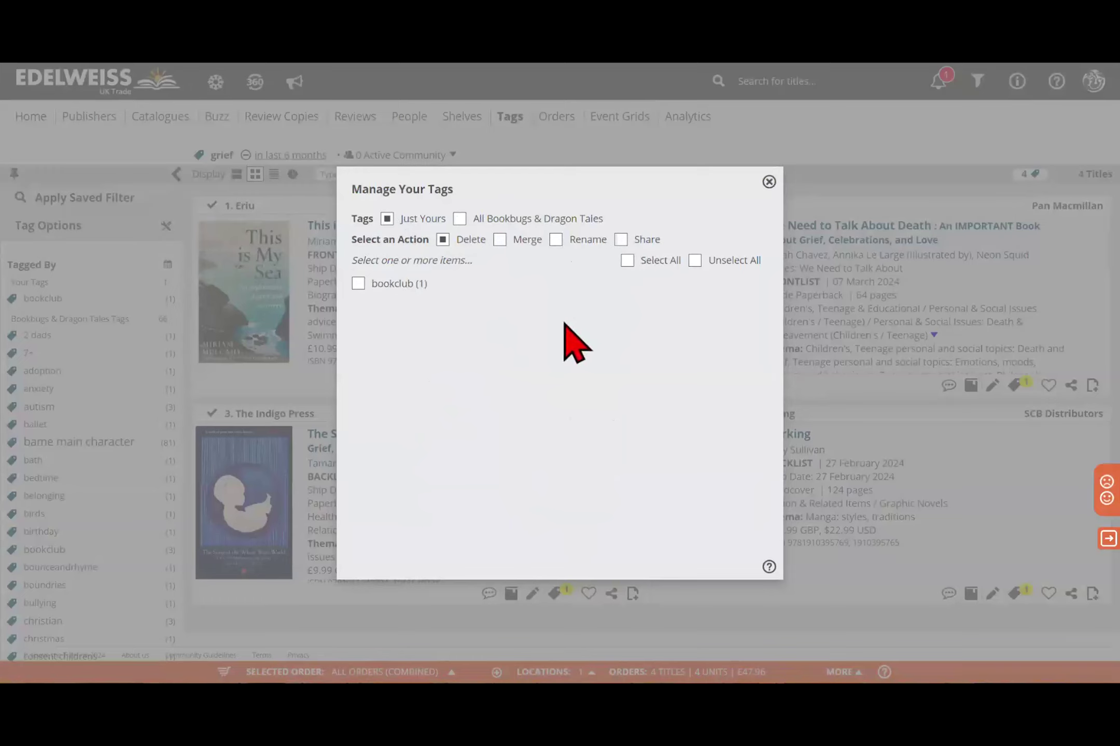
click(620, 240)
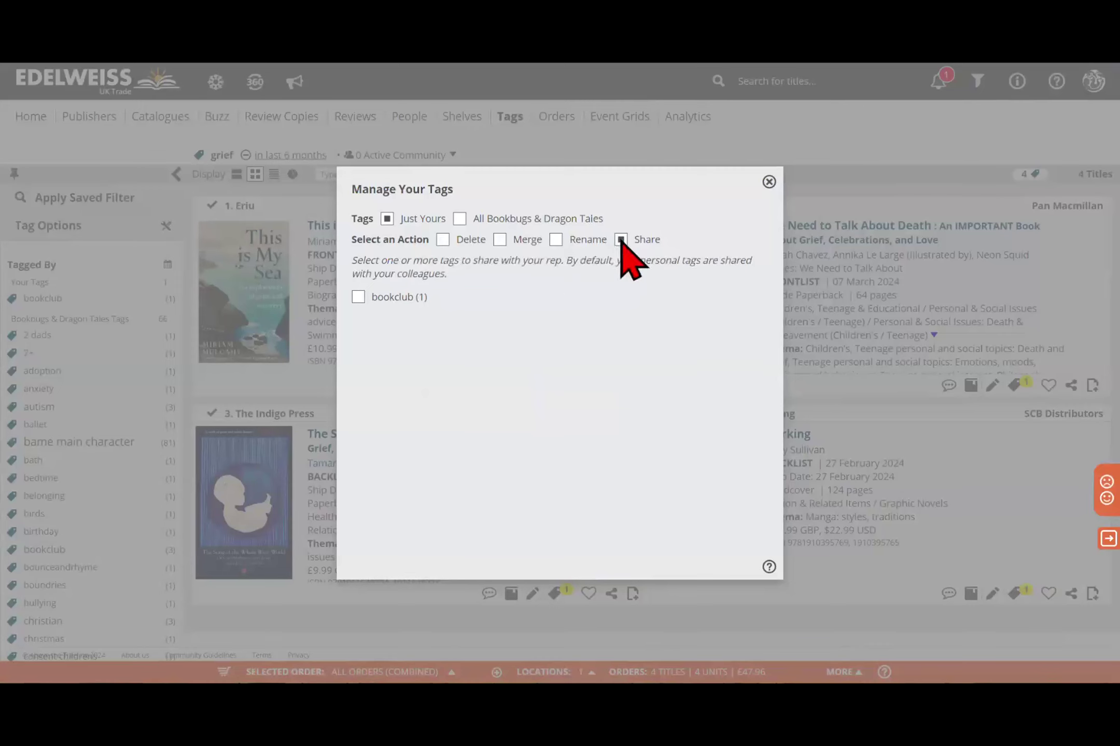
click(357, 297)
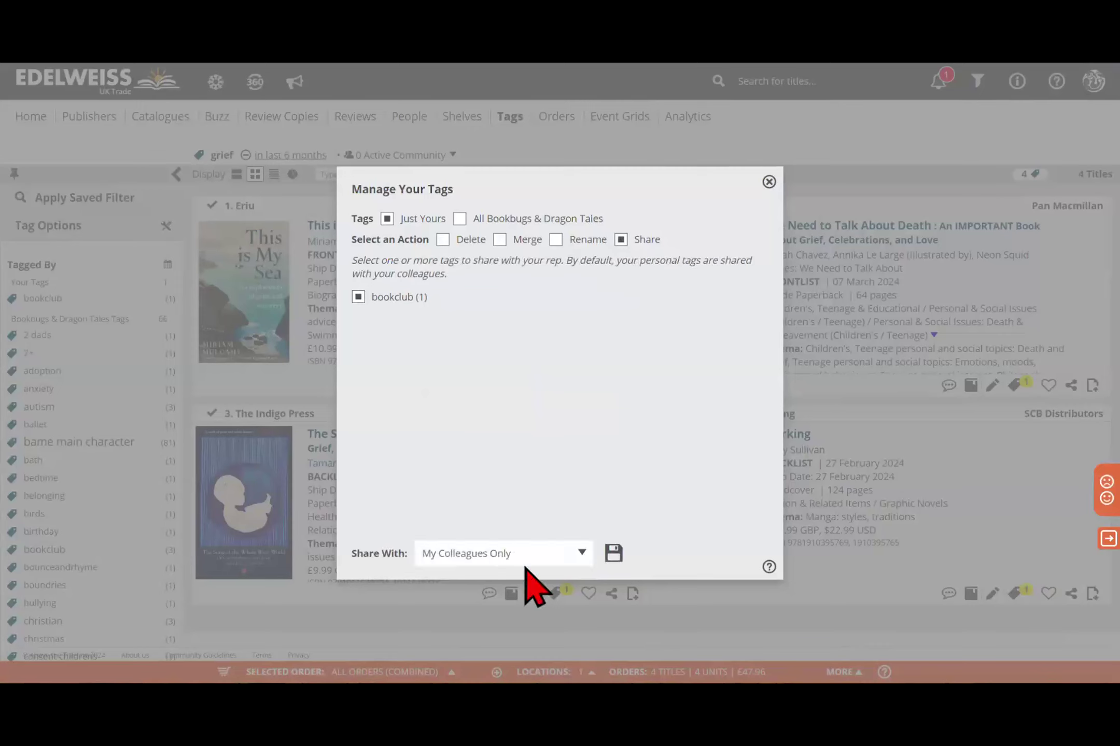
click(566, 559)
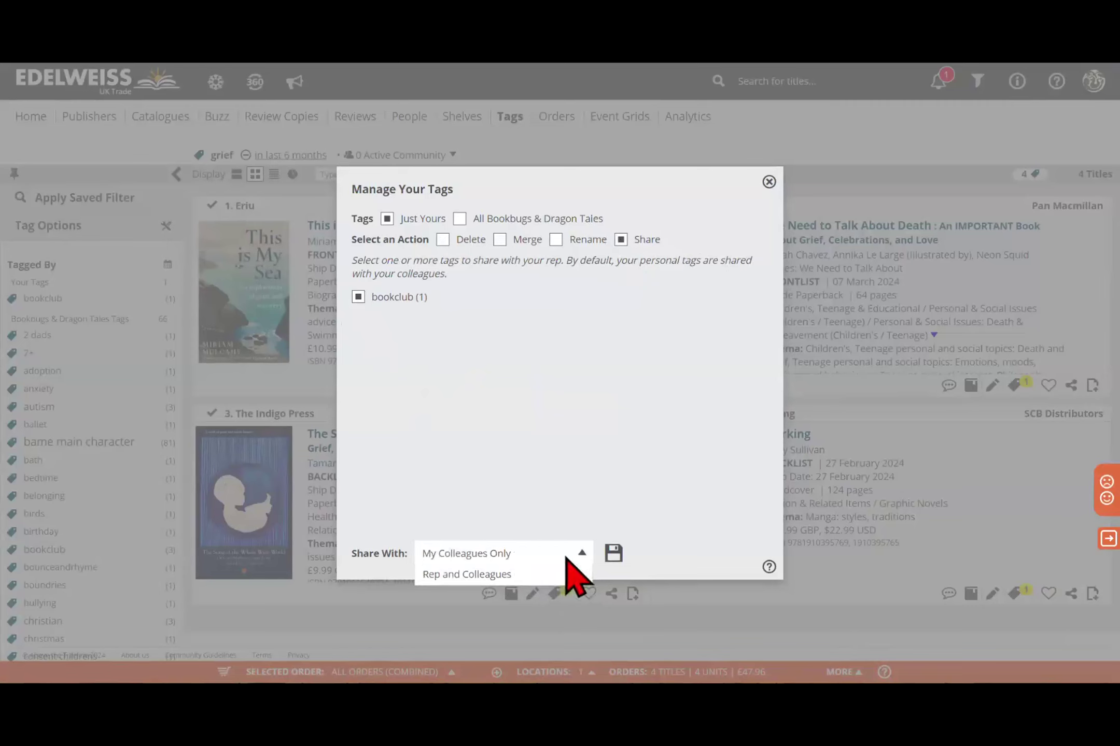
click(546, 559)
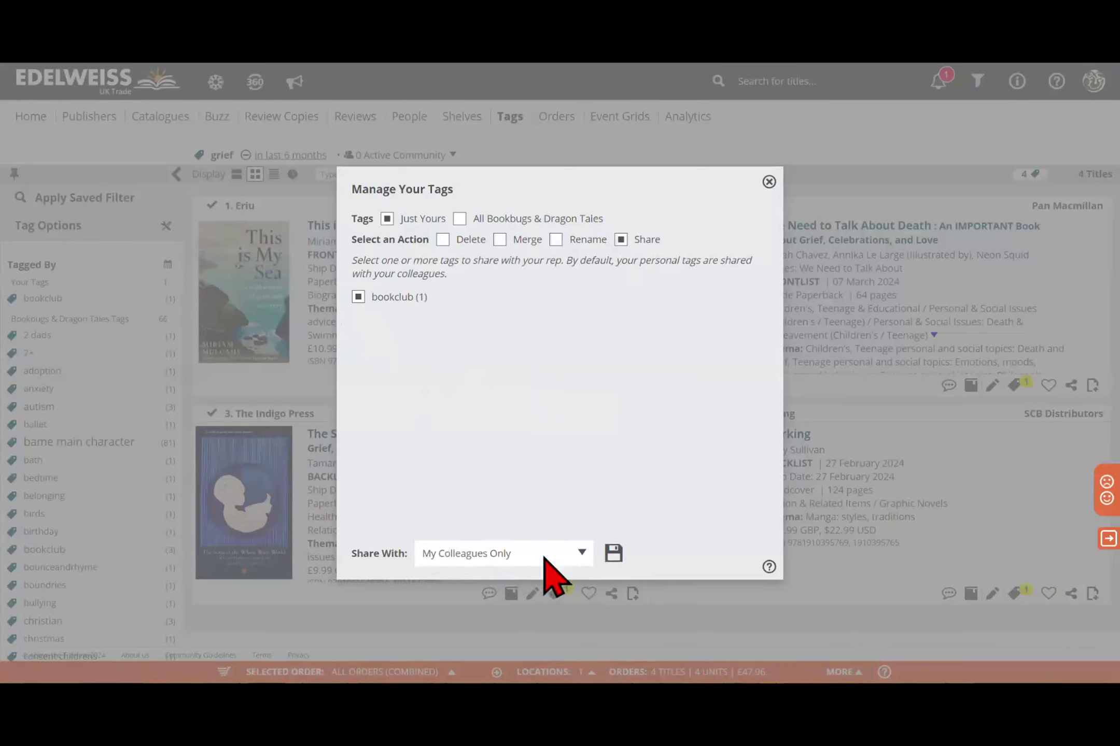
click(612, 553)
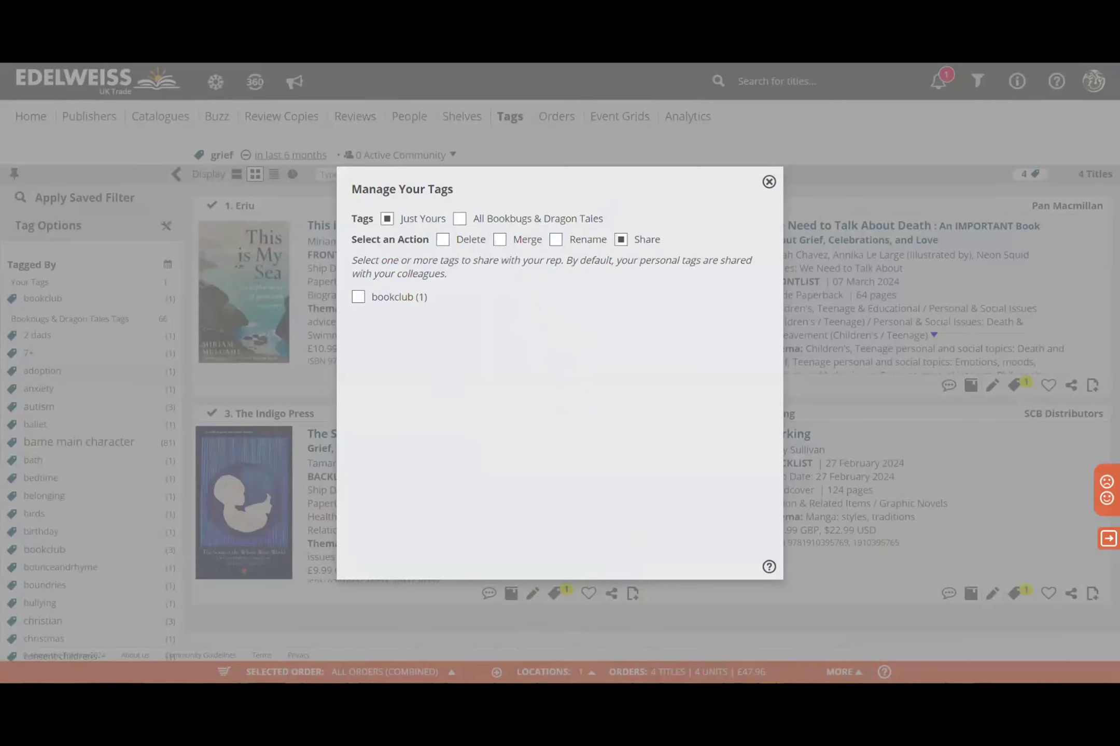
click(442, 239)
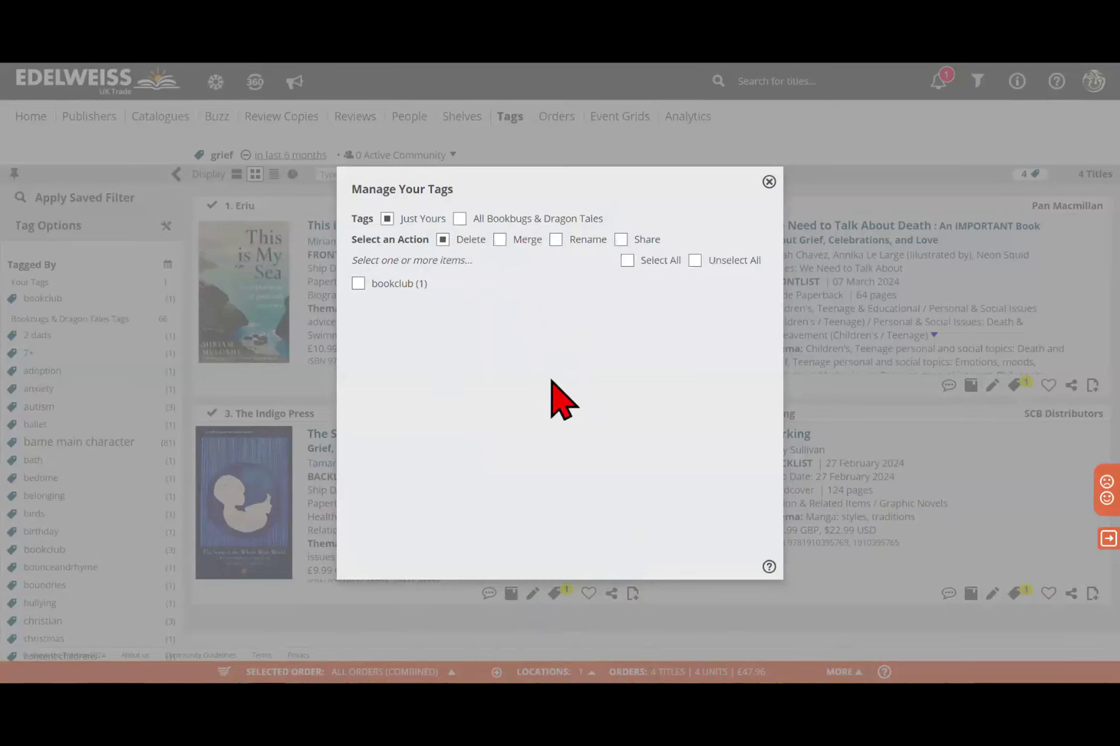
click(769, 181)
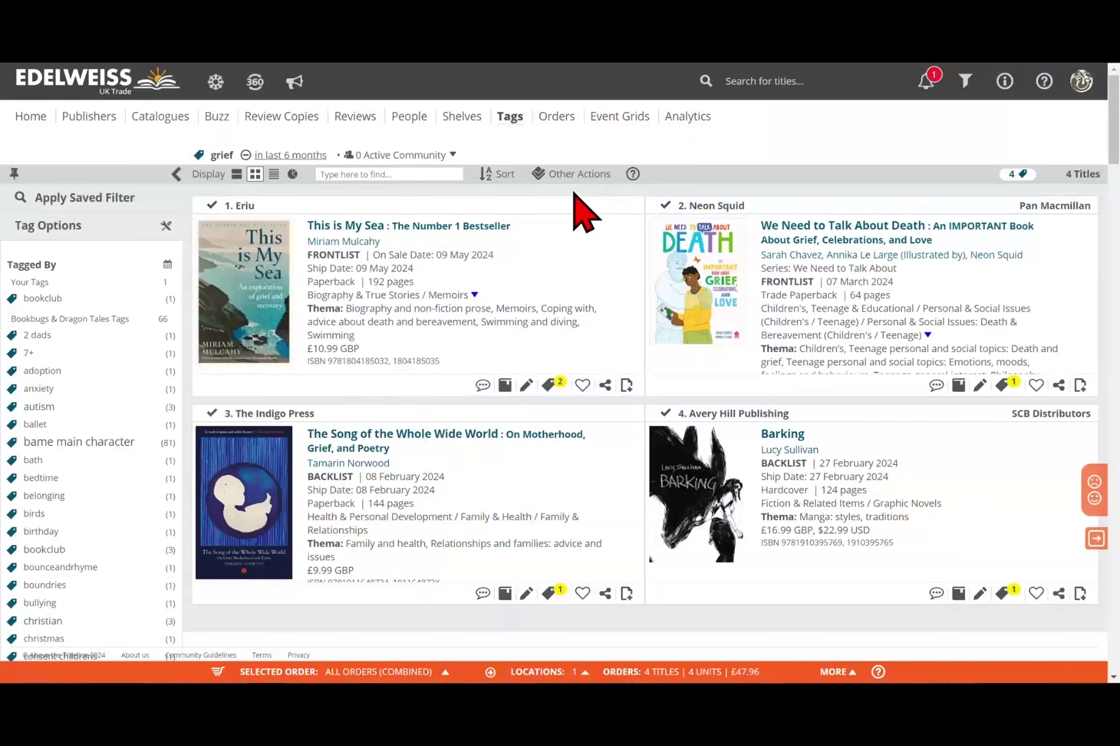
Select all titles tagged grief and review the actions available for the selected titles
click(564, 175)
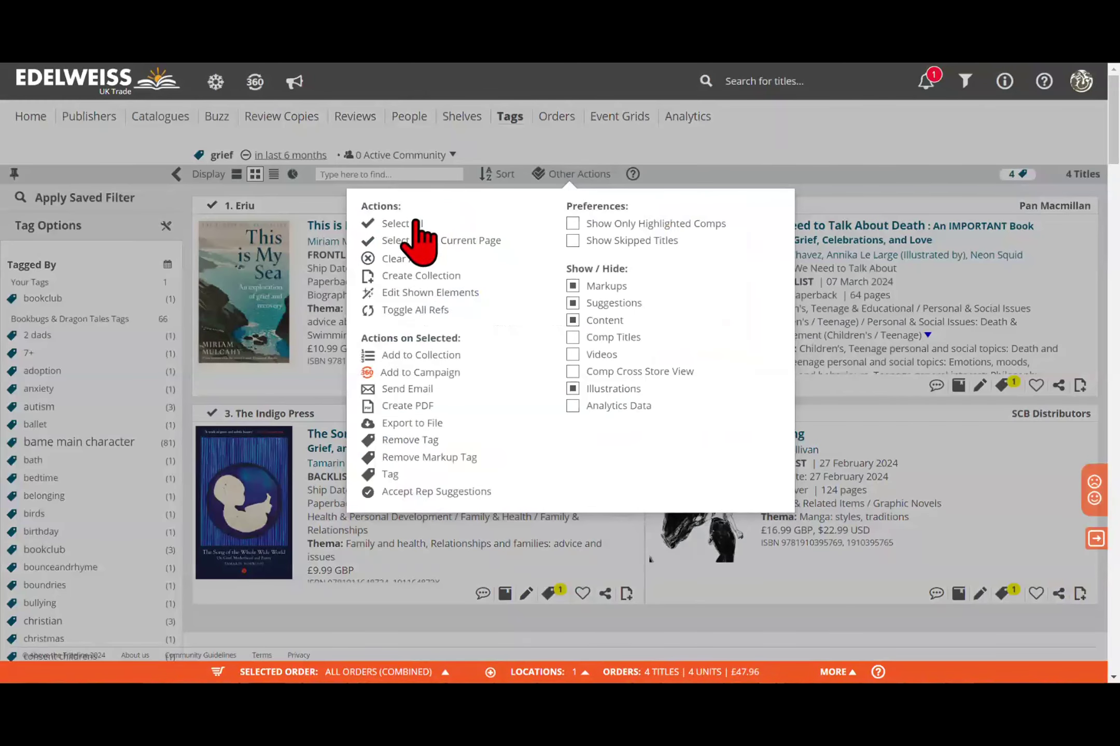
click(416, 224)
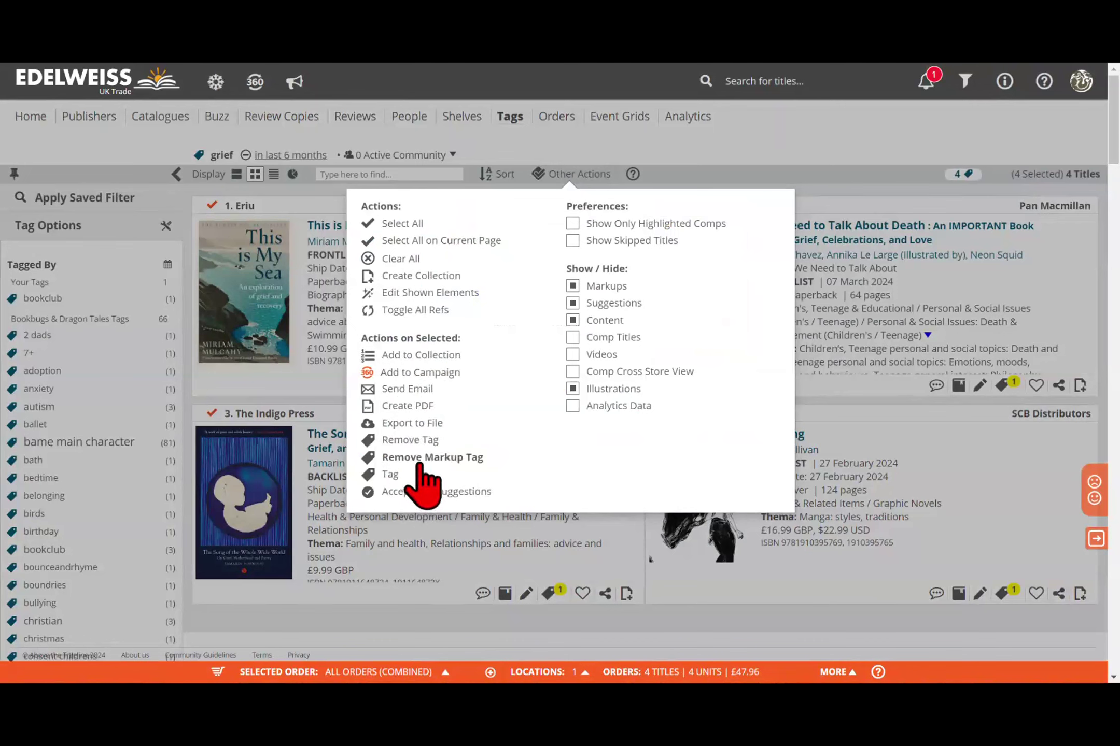
click(418, 460)
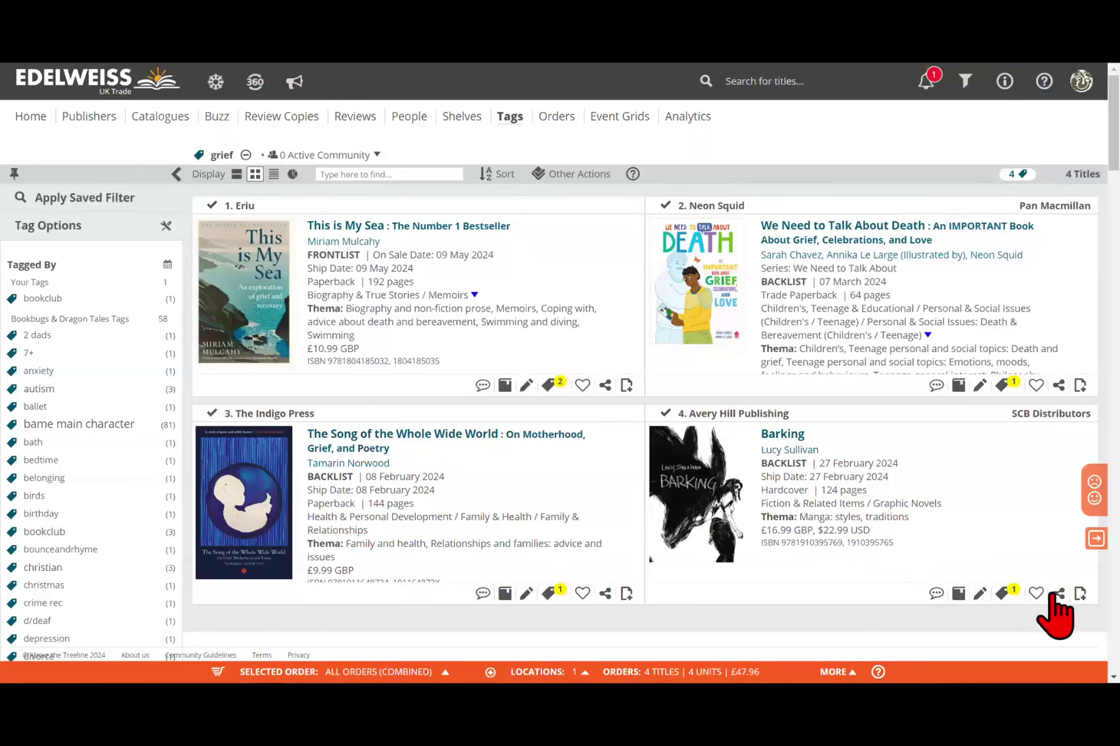
Share the title Barking by email with the Basic template, filling in the contact and recipient email addresses
click(1059, 594)
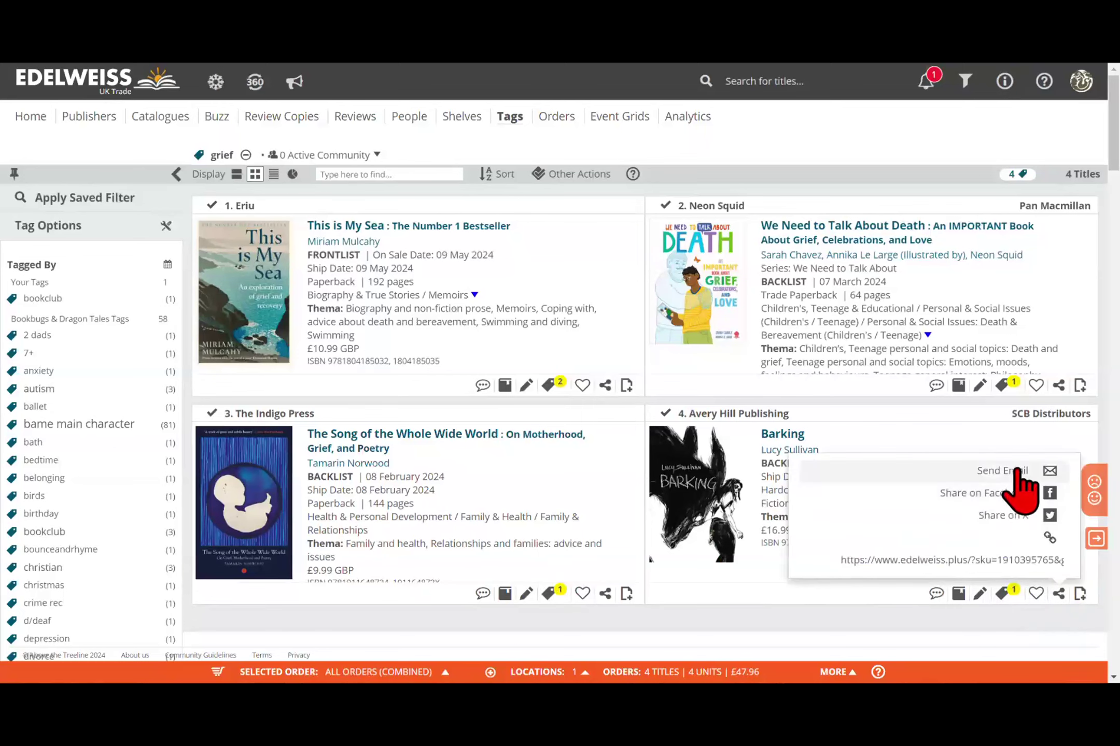
click(1018, 470)
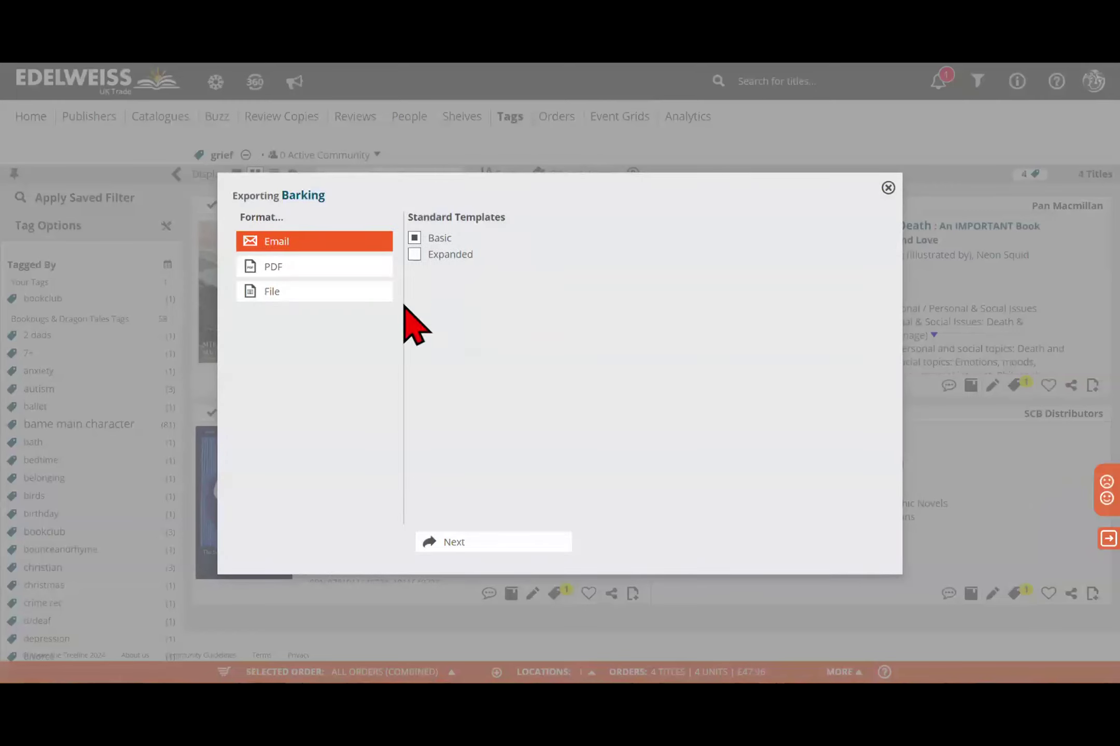
click(455, 544)
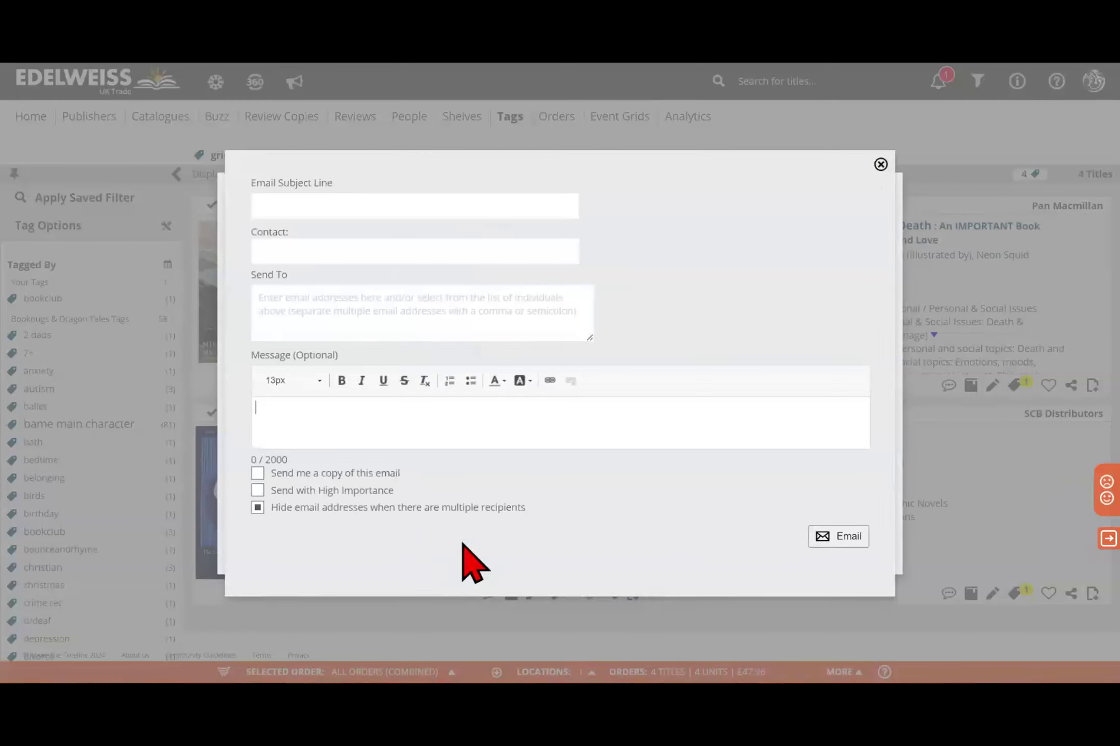
click(371, 252)
key(ctrl+v)
click(347, 299)
key(ctrl+v)
Give the email the subject "graphic novel to check out" and the message "thought you'd love this", send it and close the confirmation
click(368, 206)
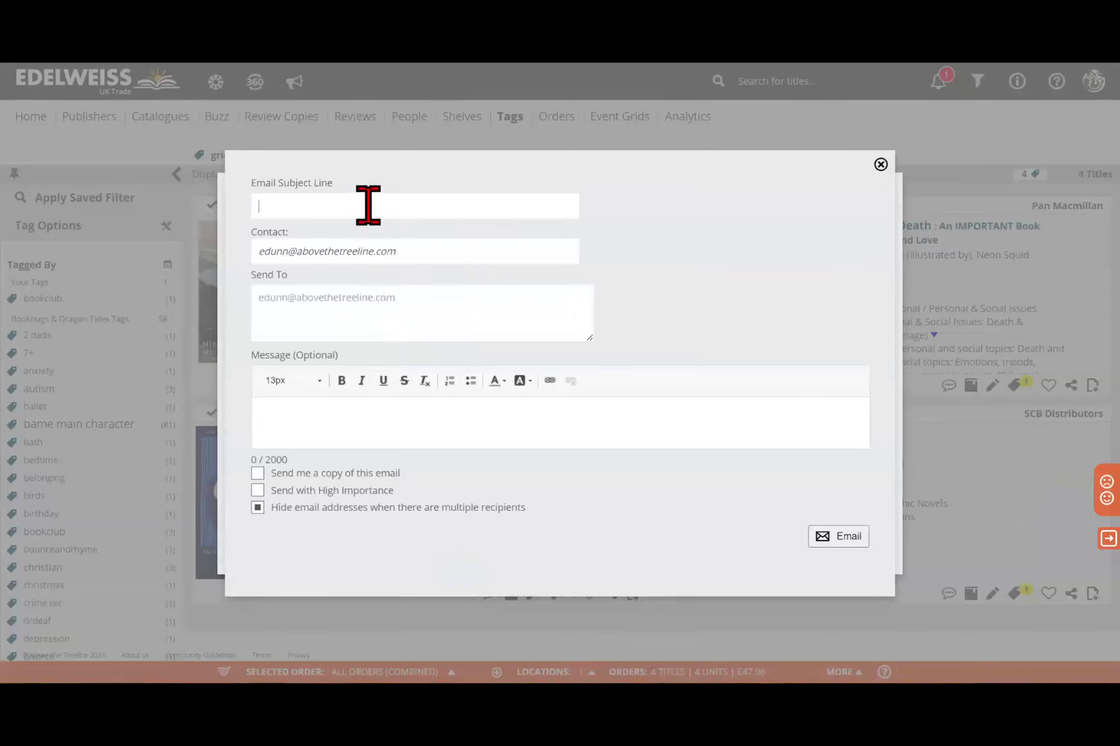
text(graphic novel to check out)
click(344, 411)
text(thought y)
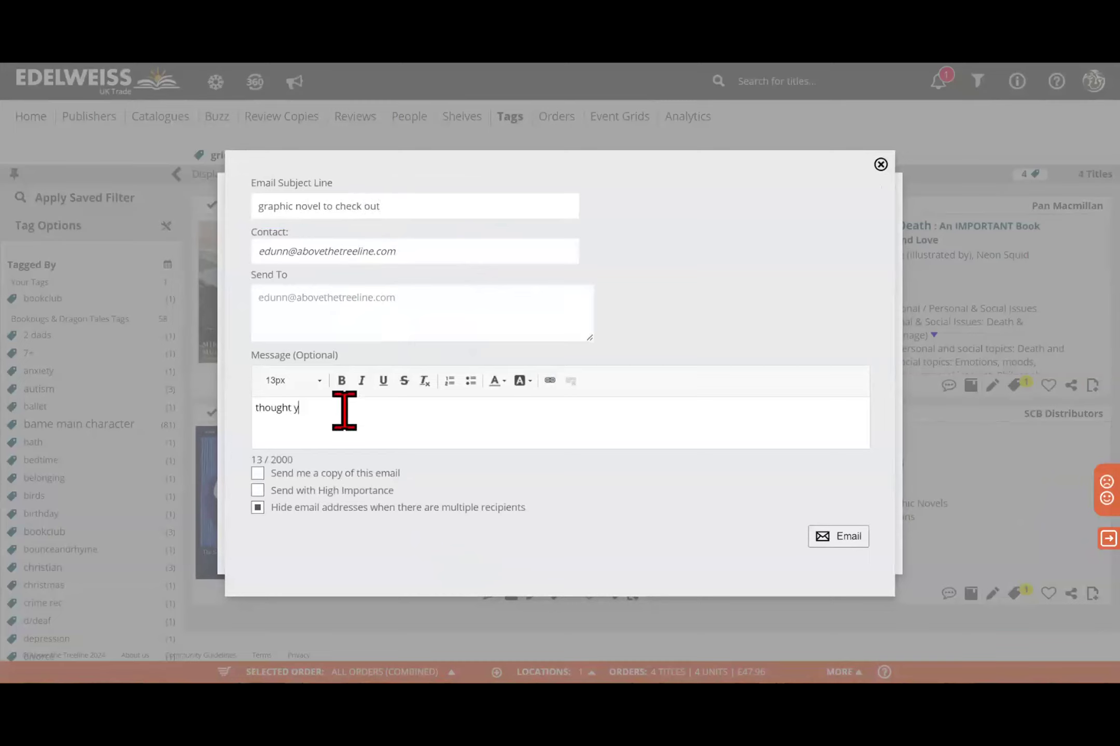
text(ou'd love this)
click(839, 539)
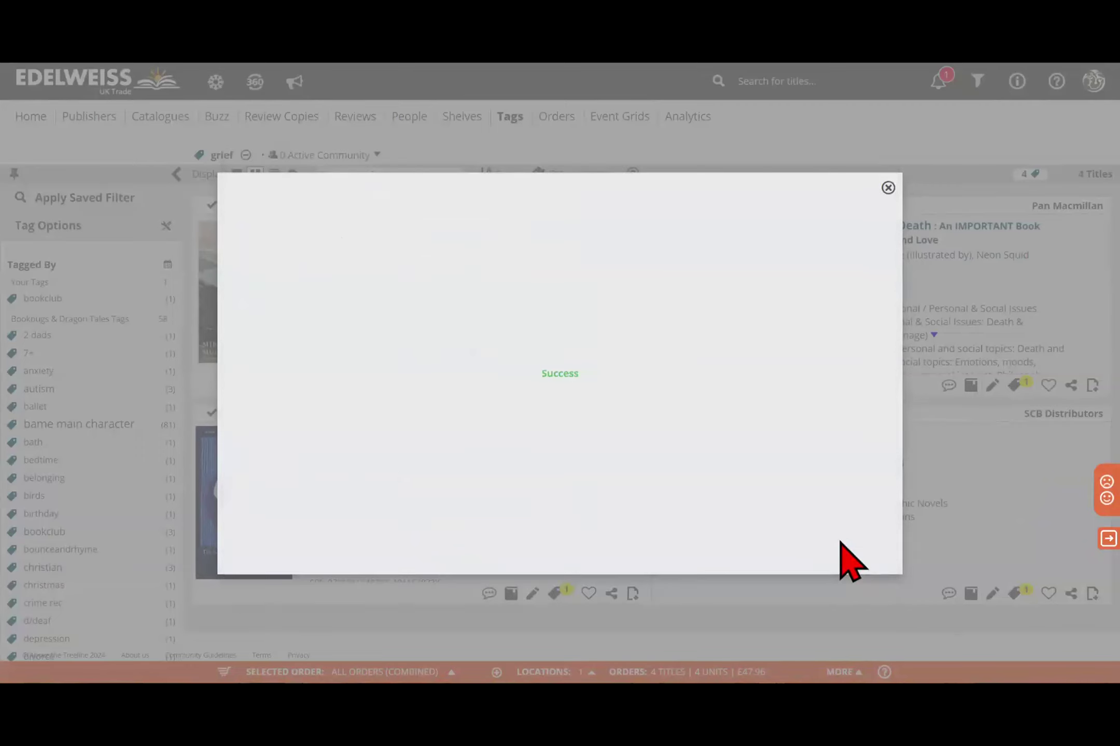
click(888, 187)
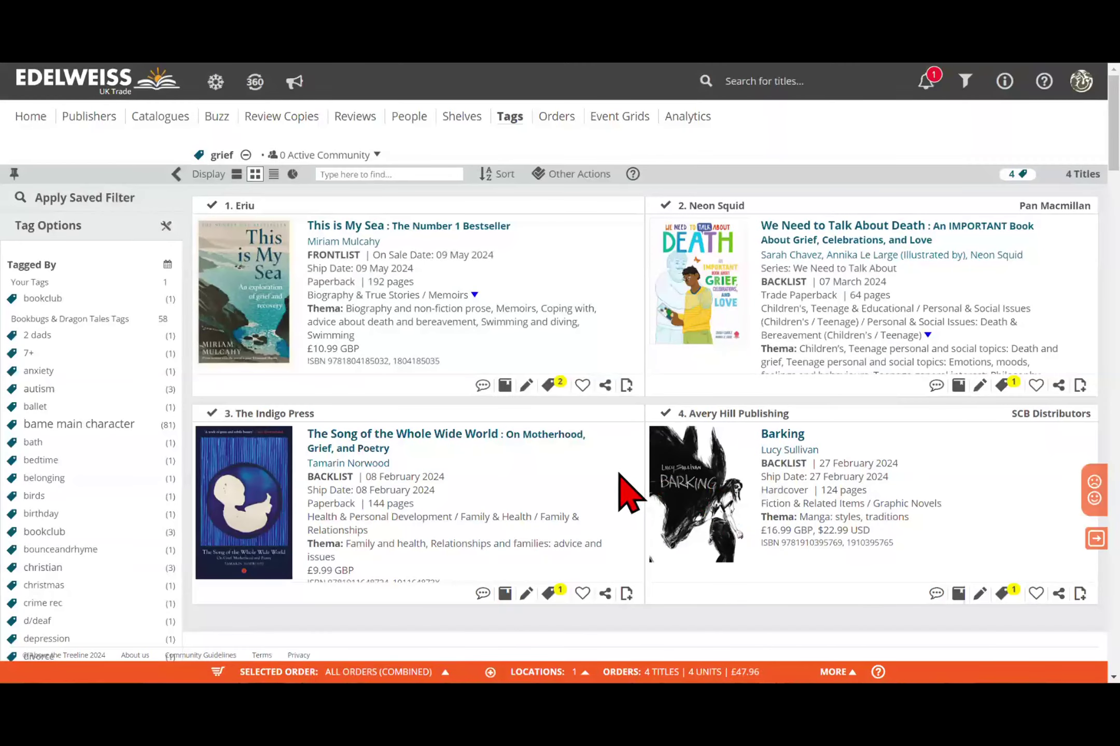
Switch to Outlook, open the received email "graphic novel to check out" and download its pictures to view the shared title
key(alt+Tab)
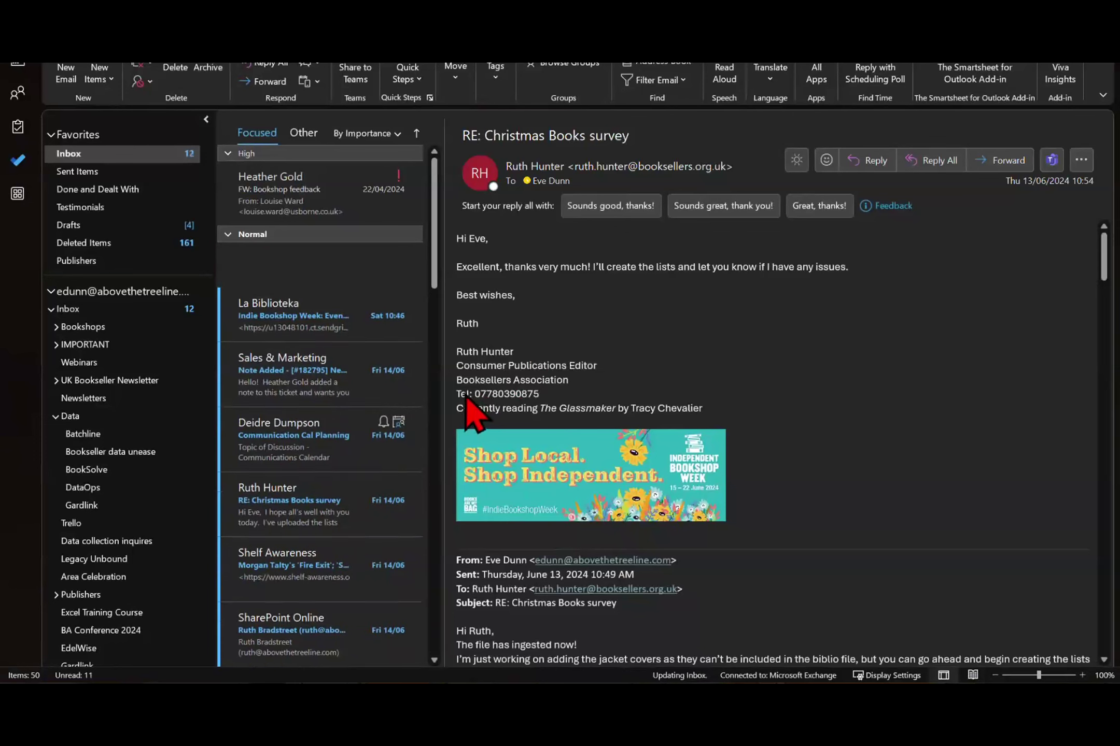
click(336, 278)
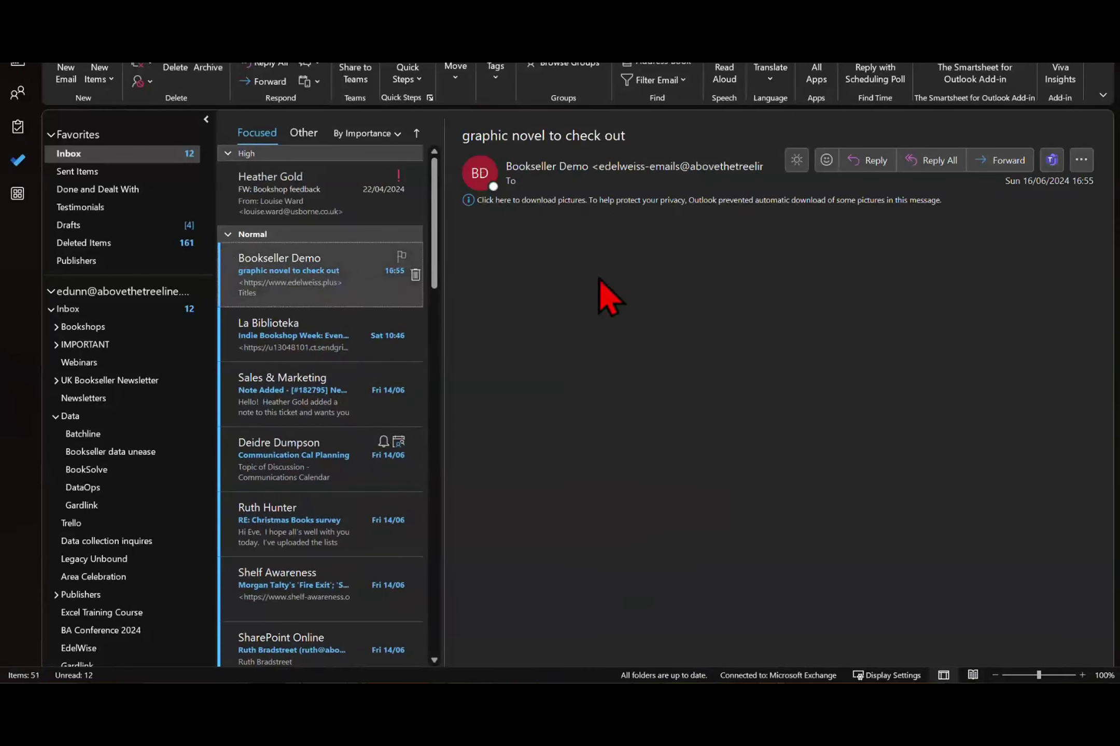
click(576, 206)
click(573, 213)
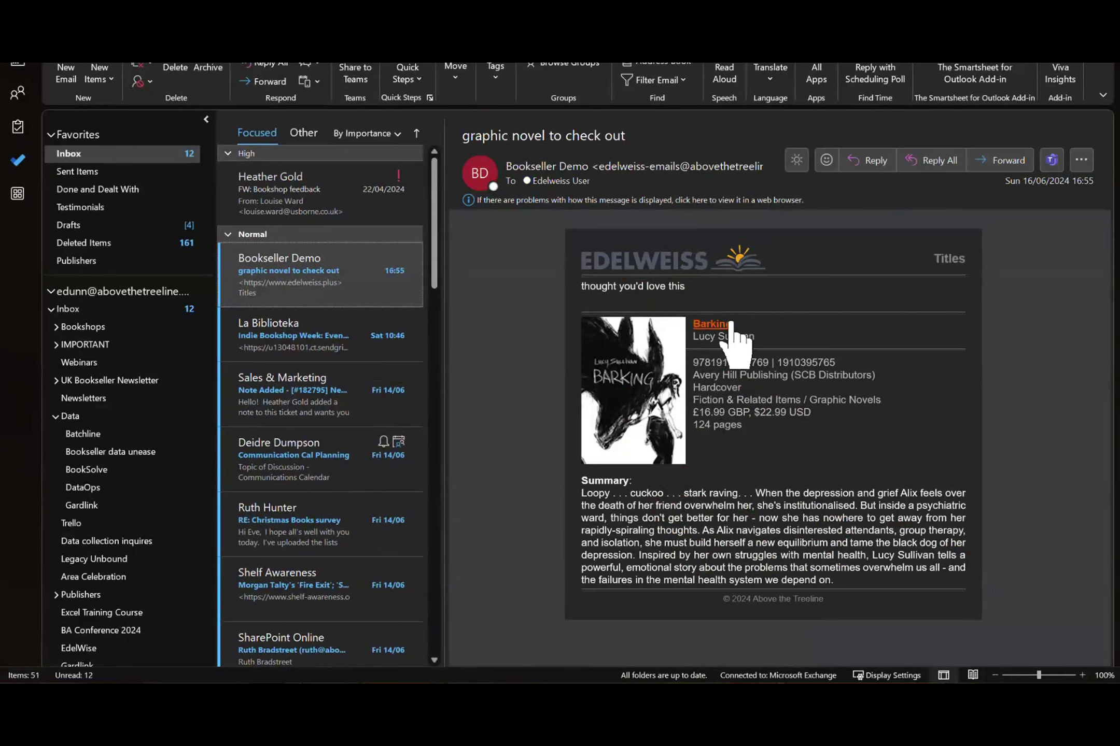
Switch back to Edelweiss and open the Children's Environment! collection from the home page
click(518, 697)
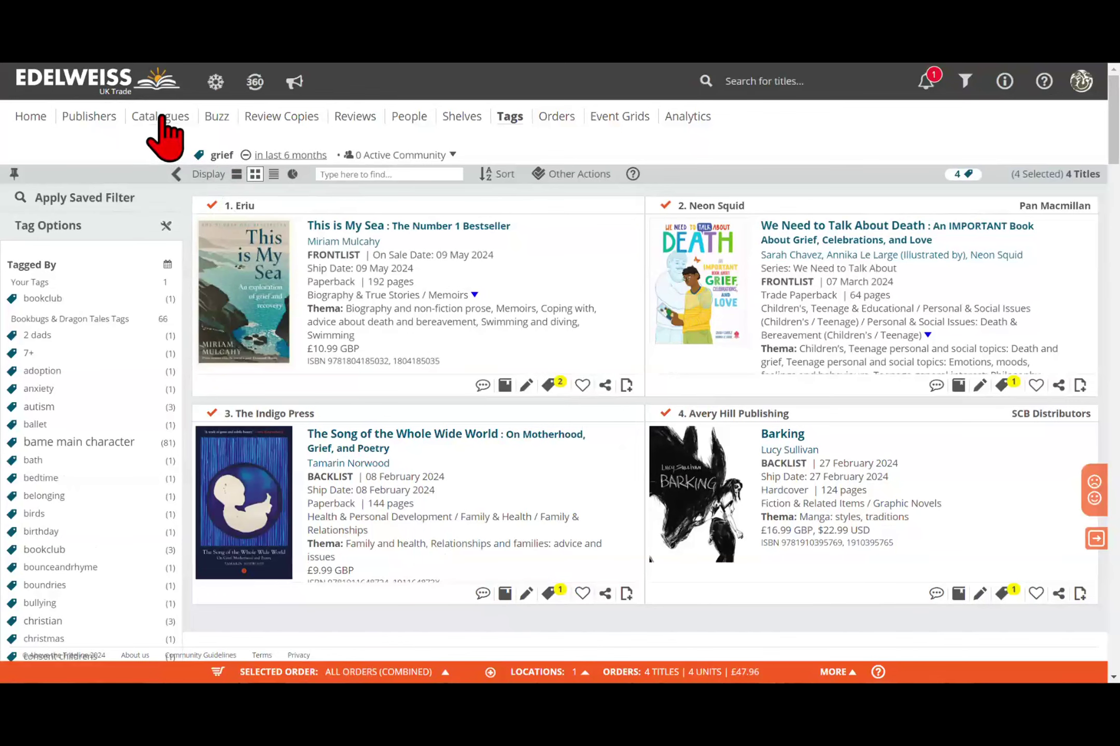
click(161, 116)
click(32, 117)
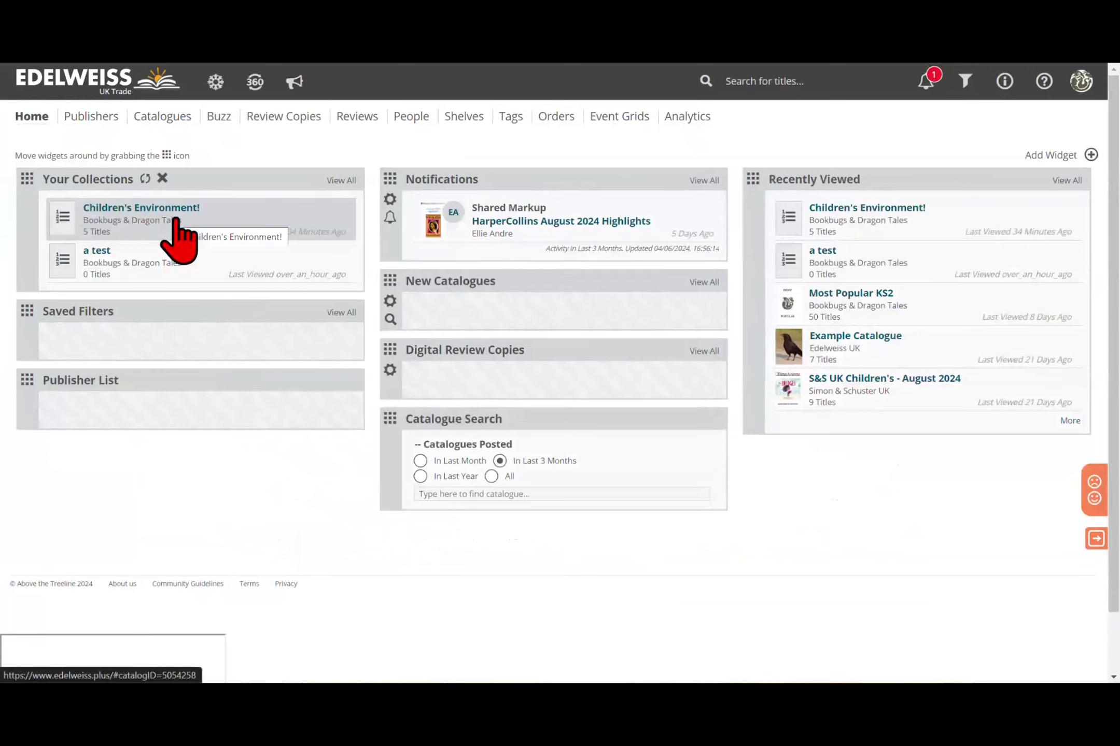
click(154, 222)
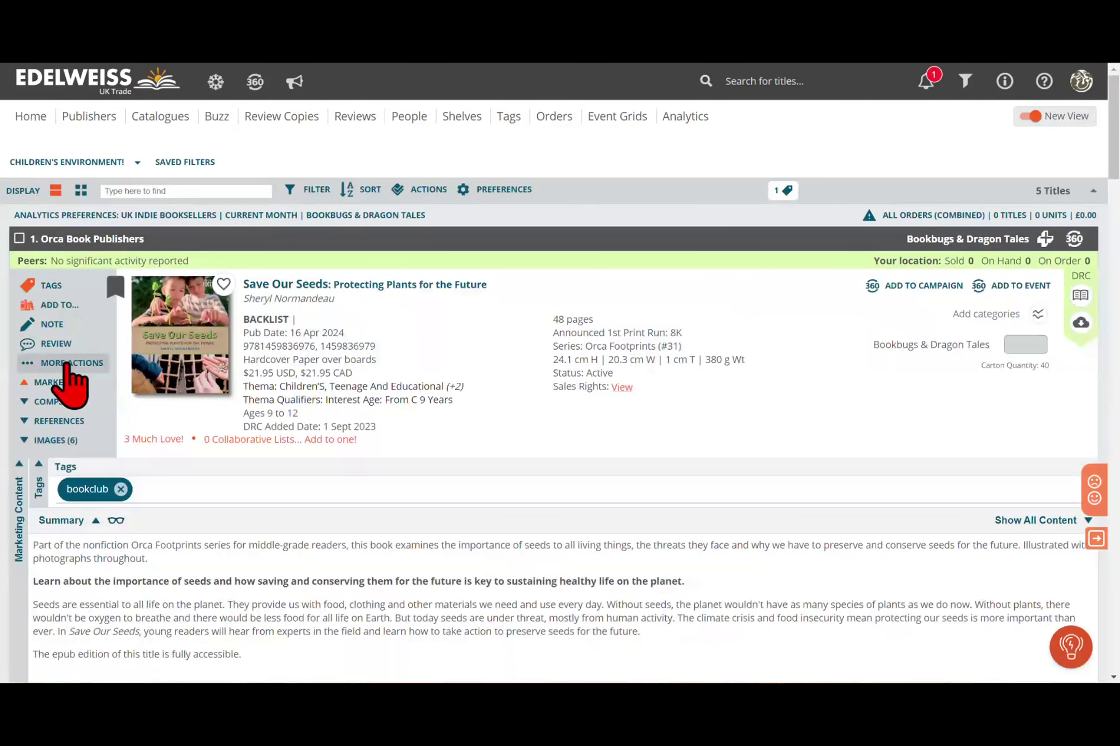
Add the note "would be perfect for upcoming plant workshop?" to the title Save Our Seeds and save it
click(58, 327)
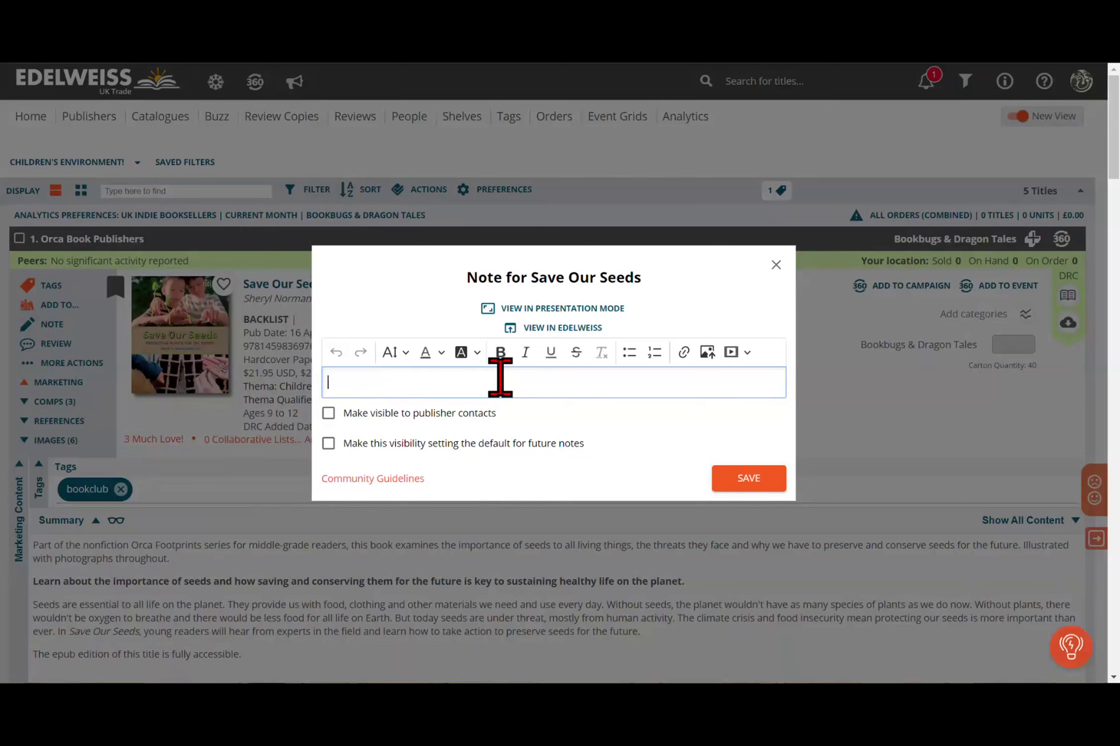
text(would be perfect for upcoming plant workshop?)
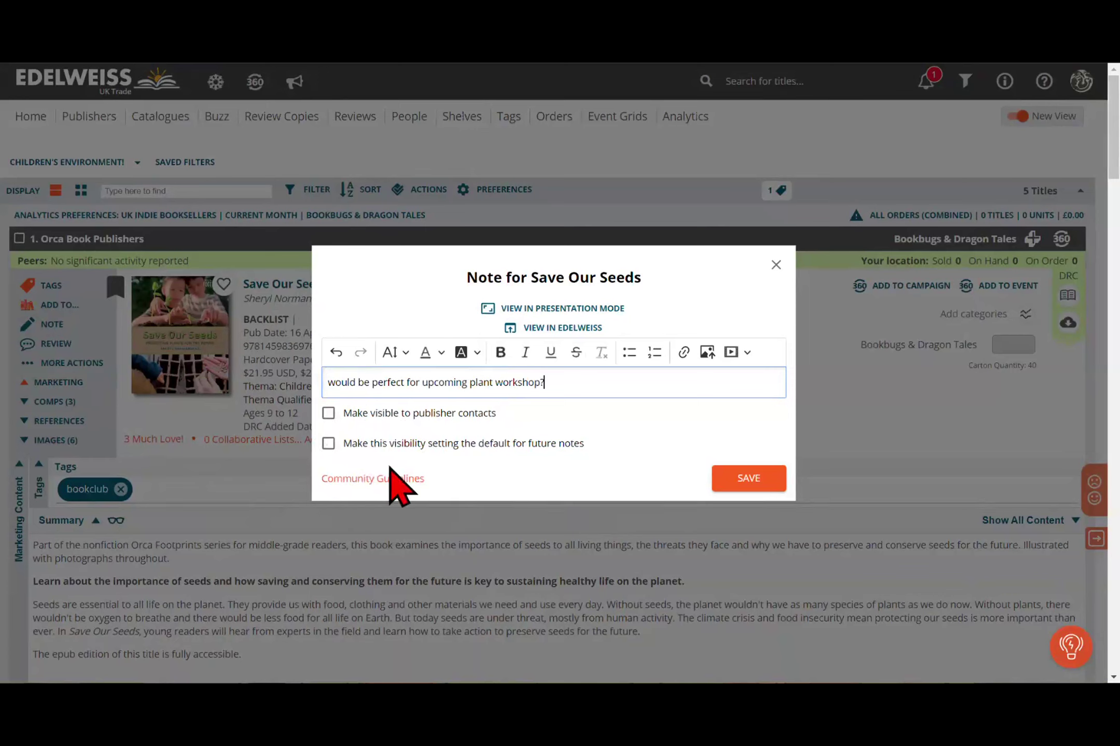
click(742, 480)
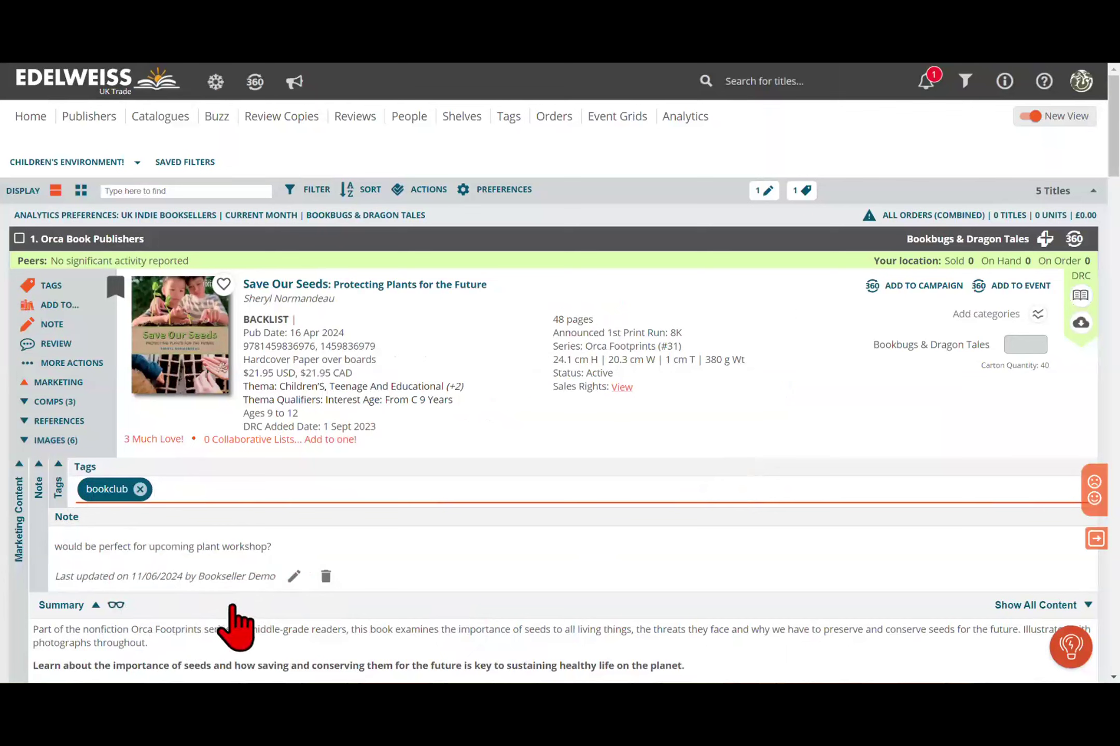
View the list of notes made in the Children's Environment! collection, then close it
click(260, 614)
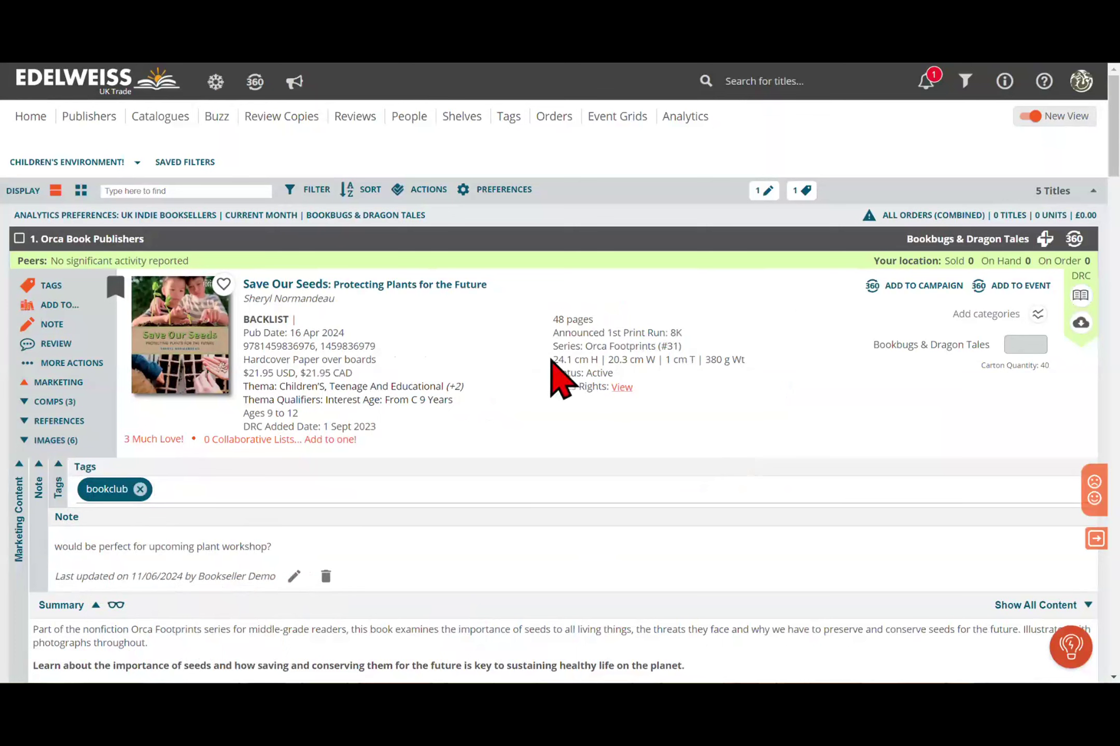
click(770, 197)
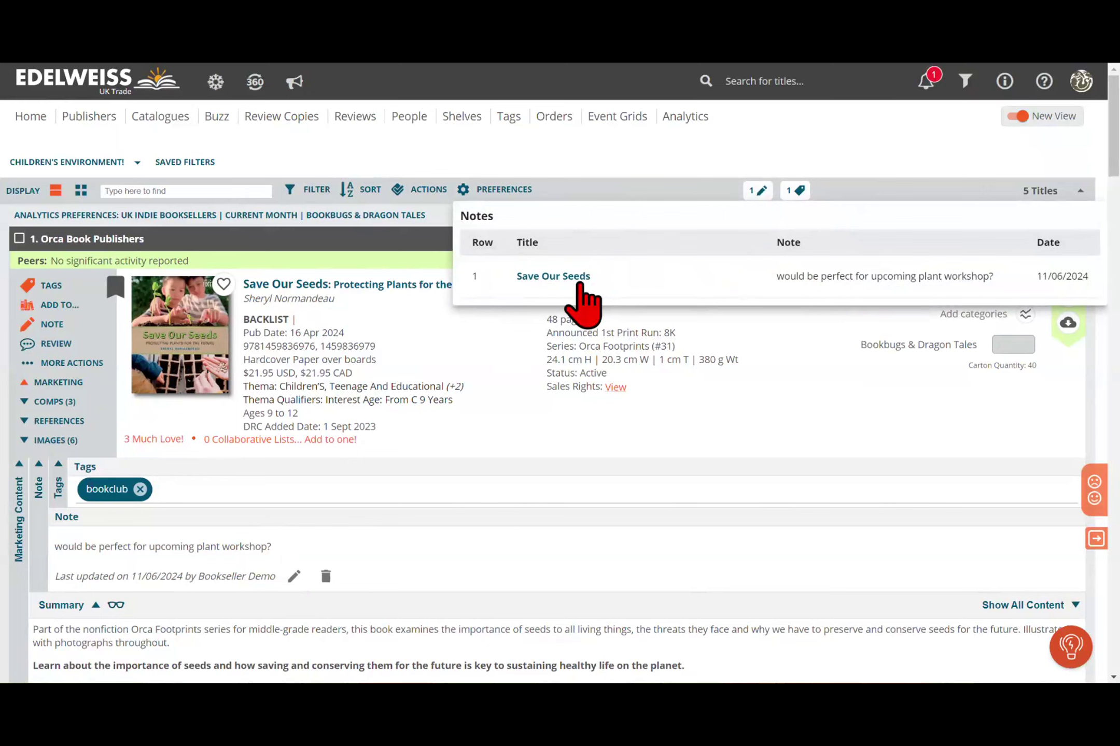
click(519, 378)
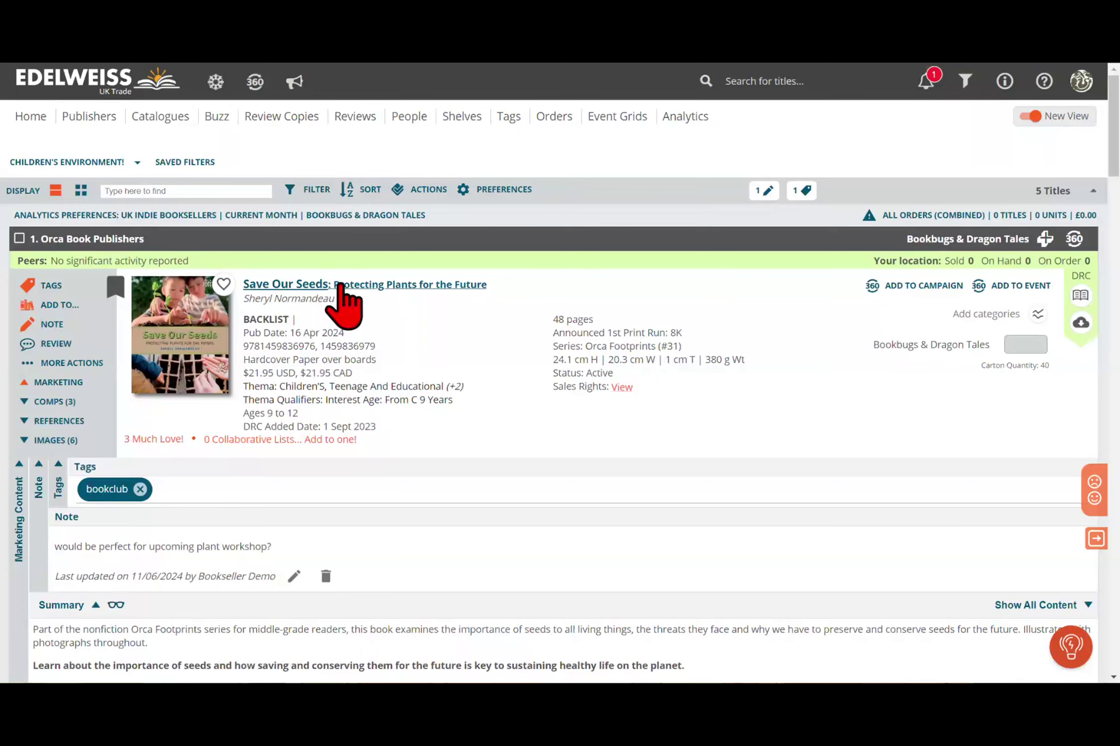
Open the details of Save Our Seeds, look at its shelf option and close the details
click(342, 289)
click(345, 311)
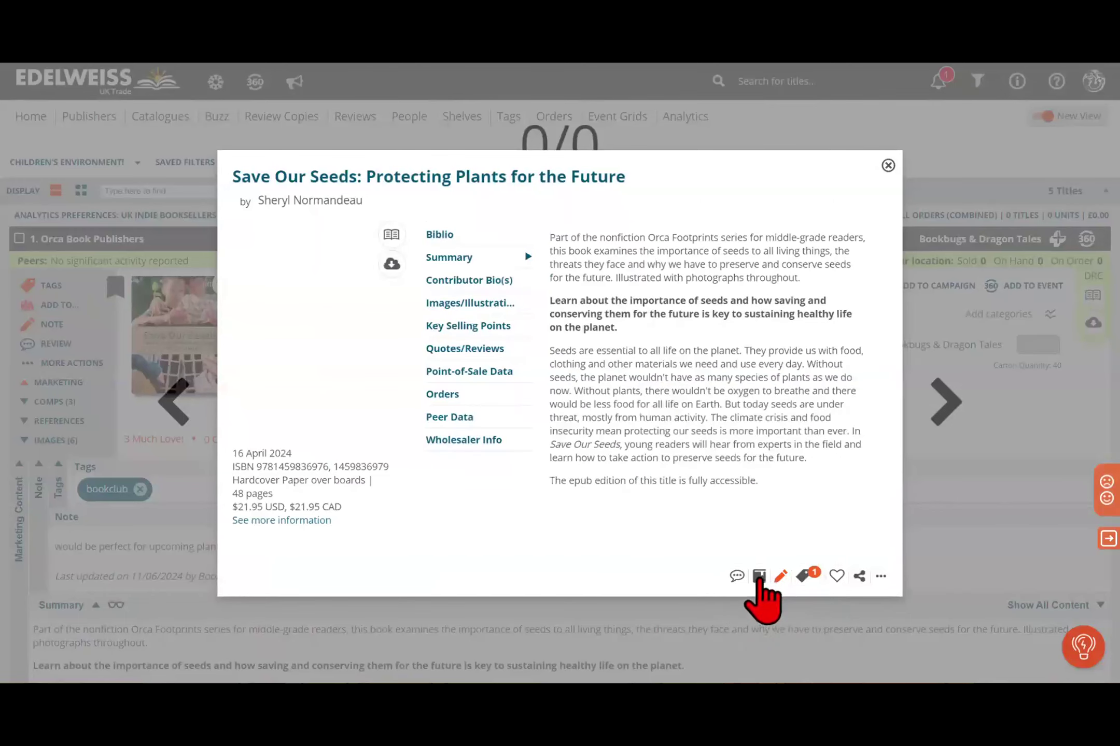
click(759, 586)
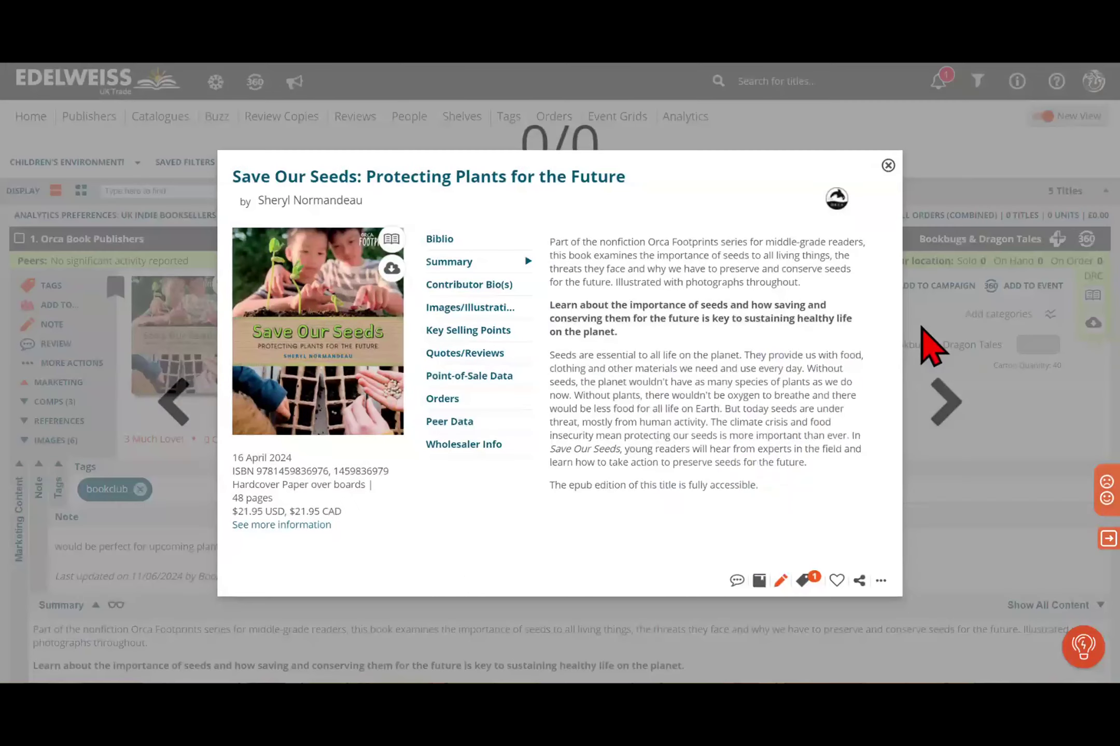
click(923, 327)
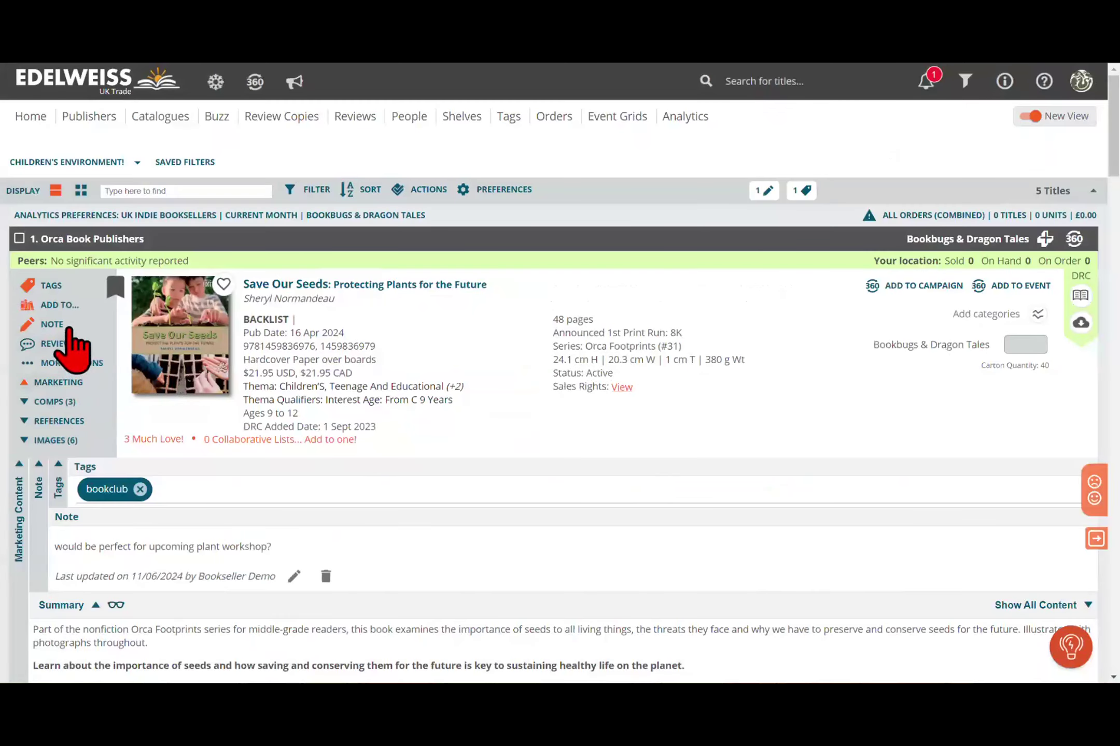
Add Save Our Seeds to the Anticipating shelf and view the titles on that shelf
click(54, 310)
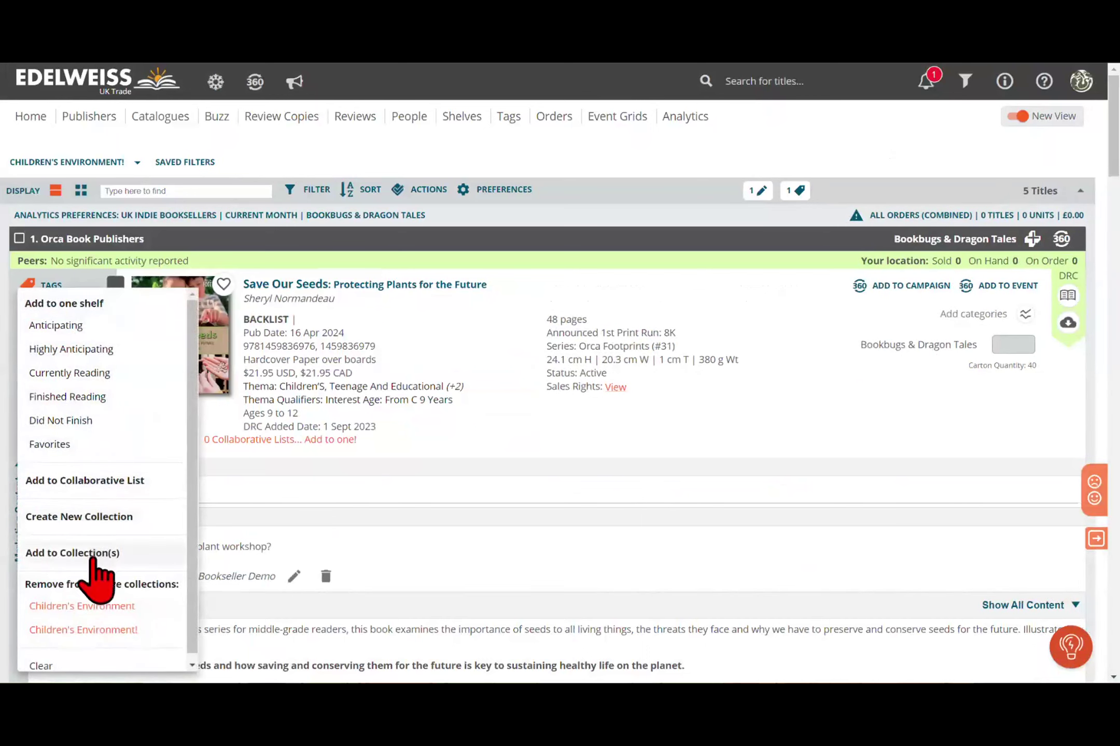
scroll(104, 542, down, 1)
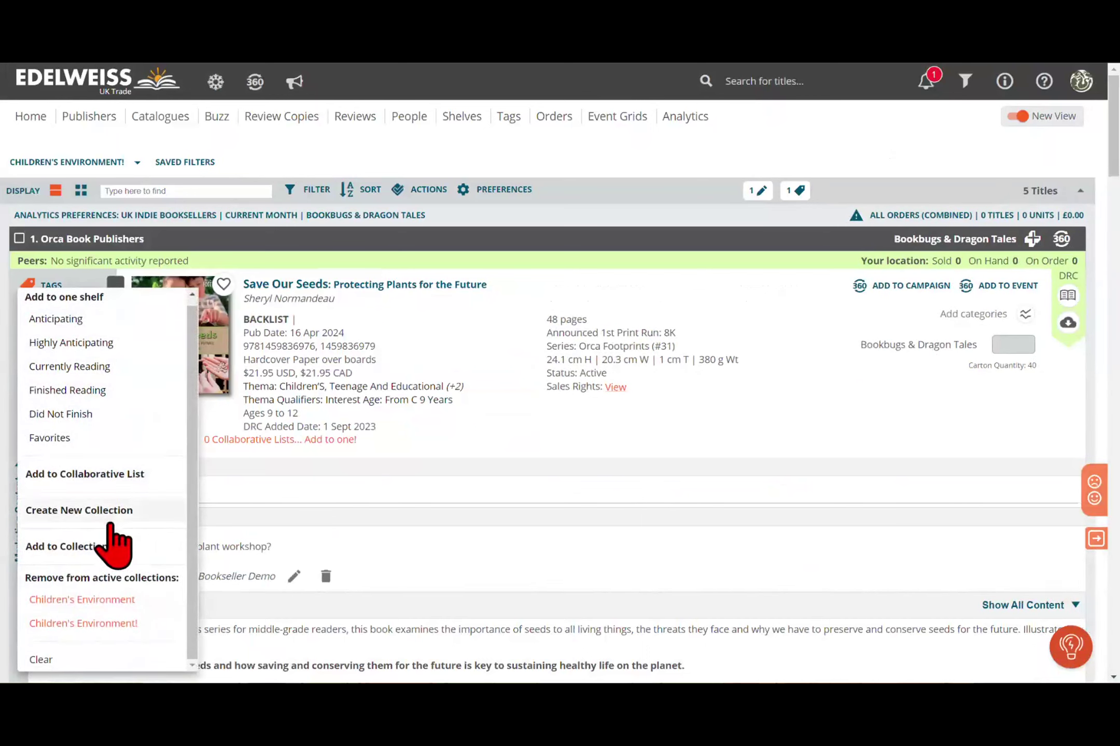
scroll(114, 500, up, 1)
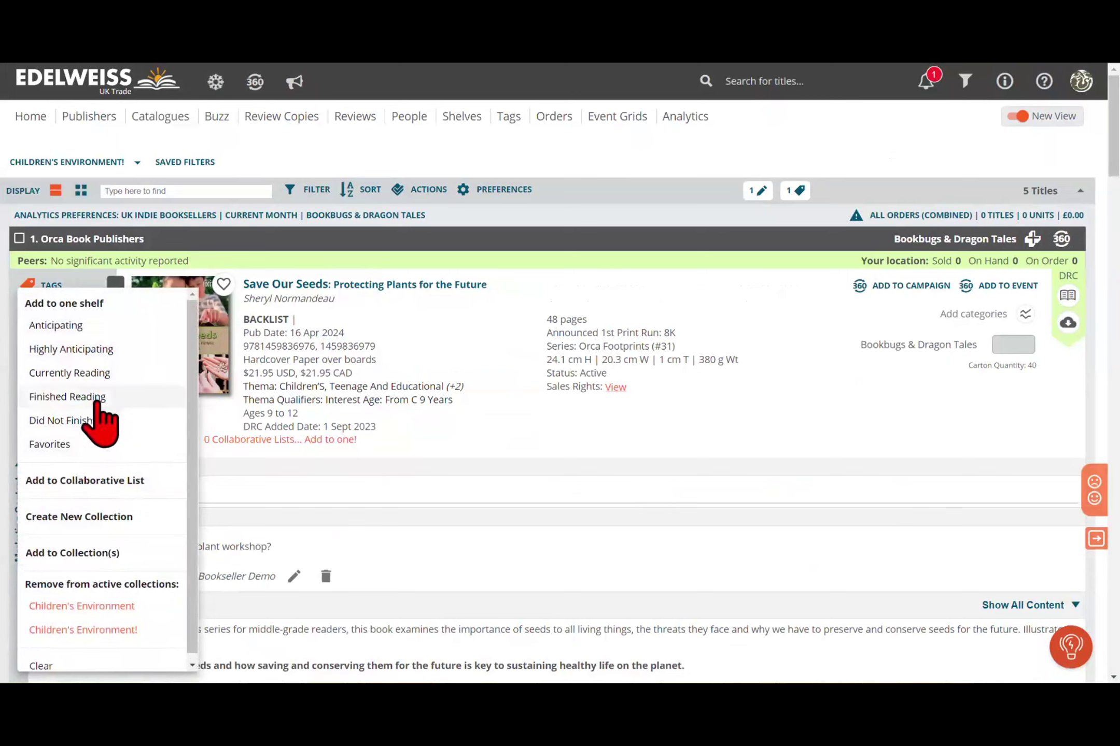
click(94, 350)
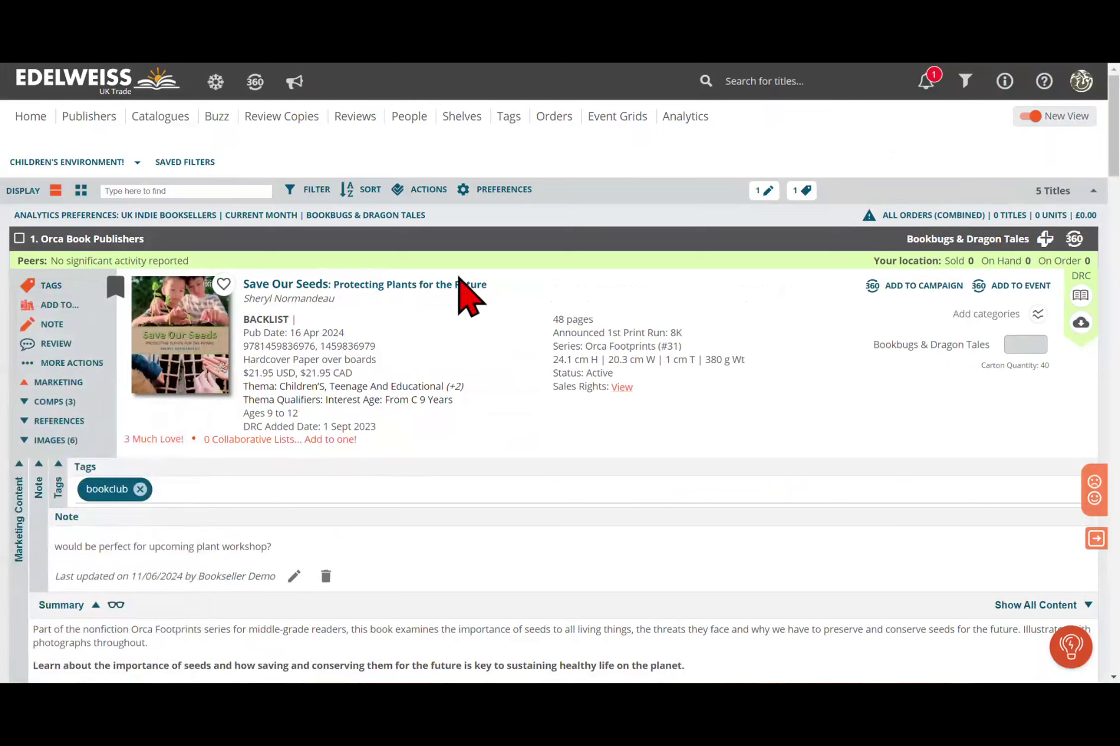
click(465, 118)
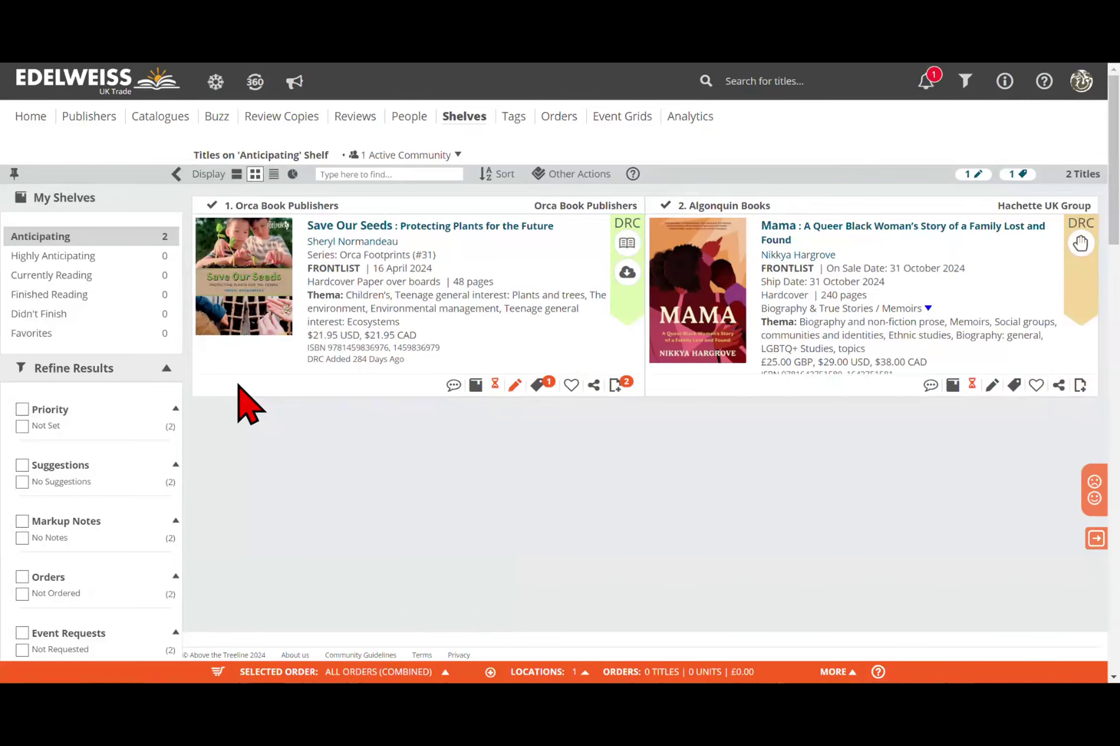
Browse the Buzz titles based on My Account Activity in the last 3 months, using the two-column grid display
click(217, 120)
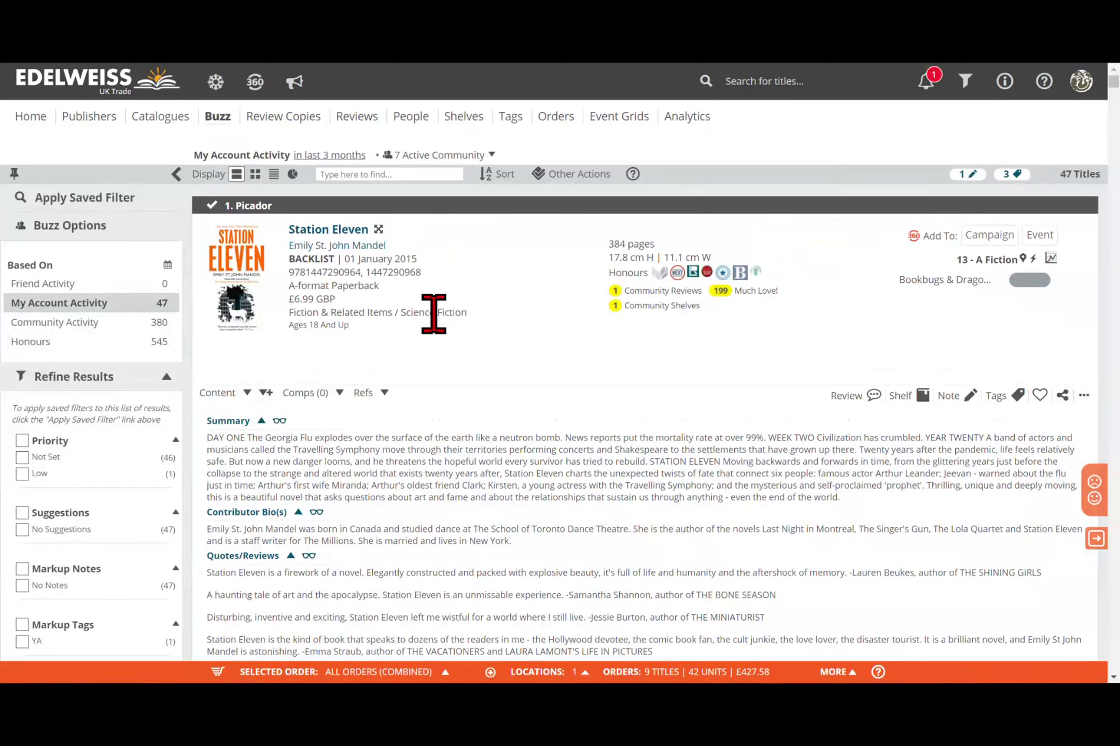
click(255, 174)
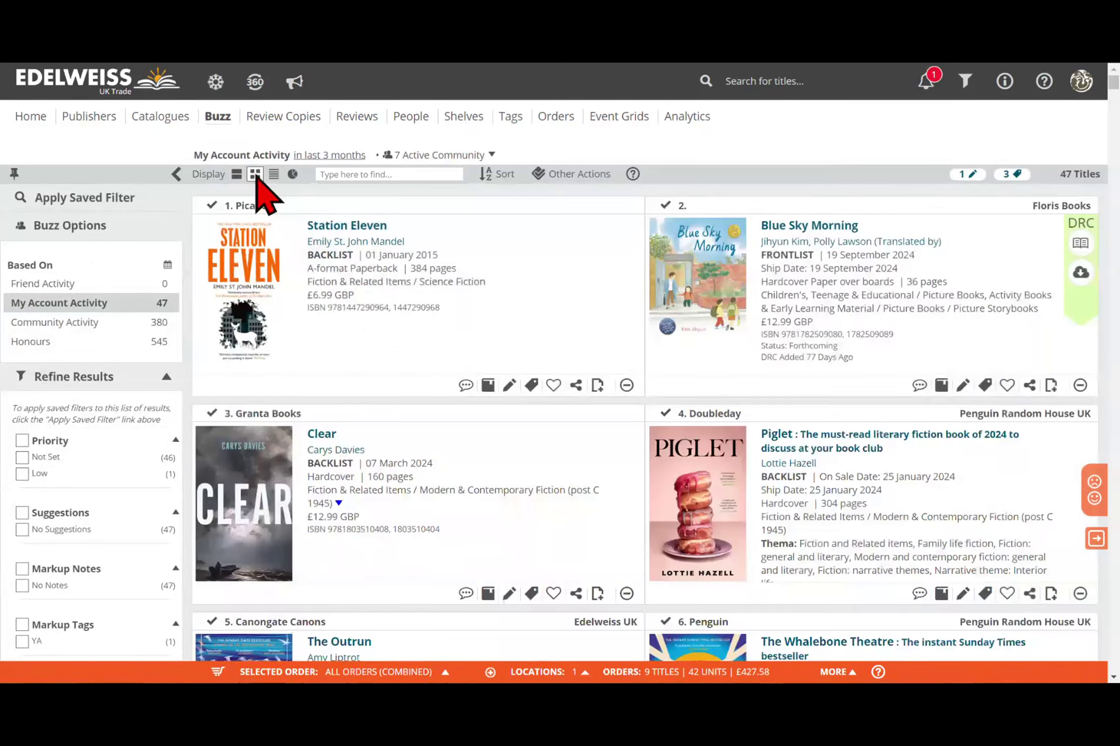
scroll(487, 419, down, 5)
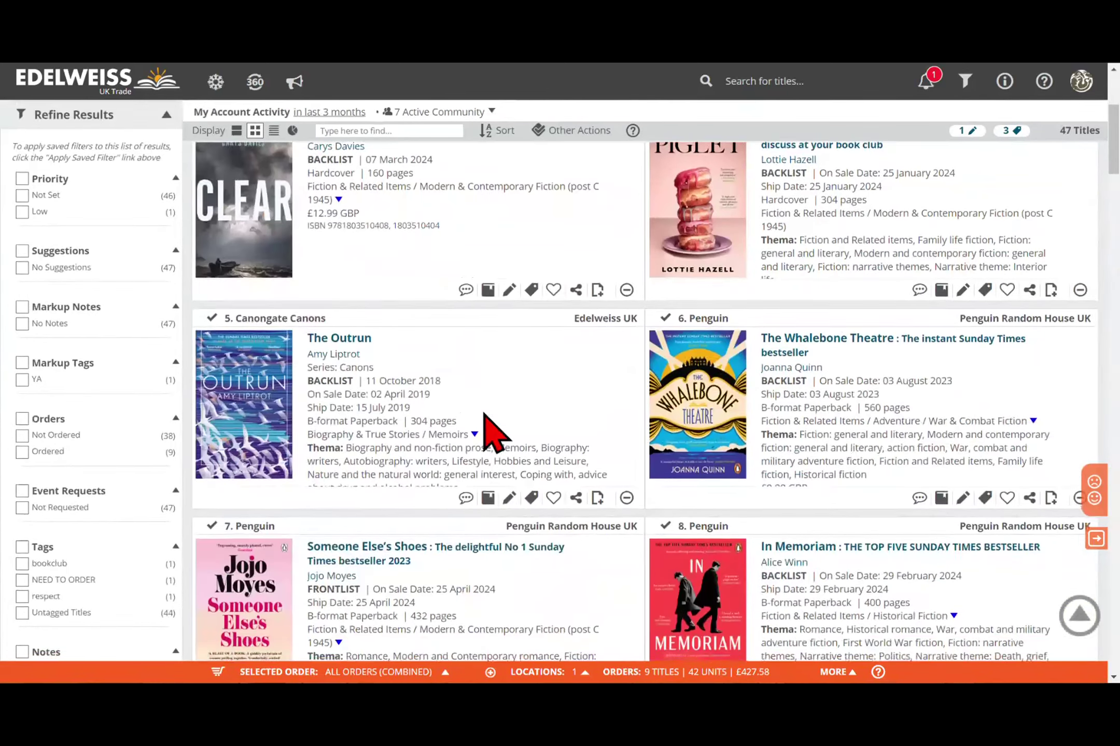
scroll(492, 431, down, 10)
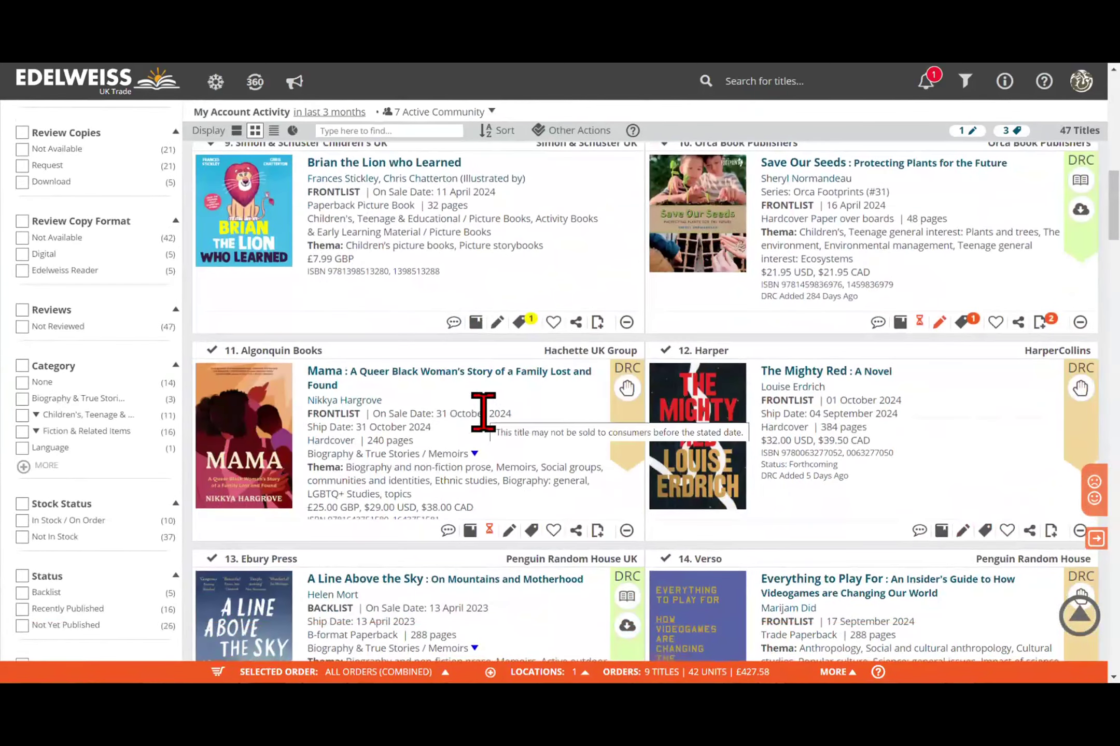
scroll(482, 412, down, 10)
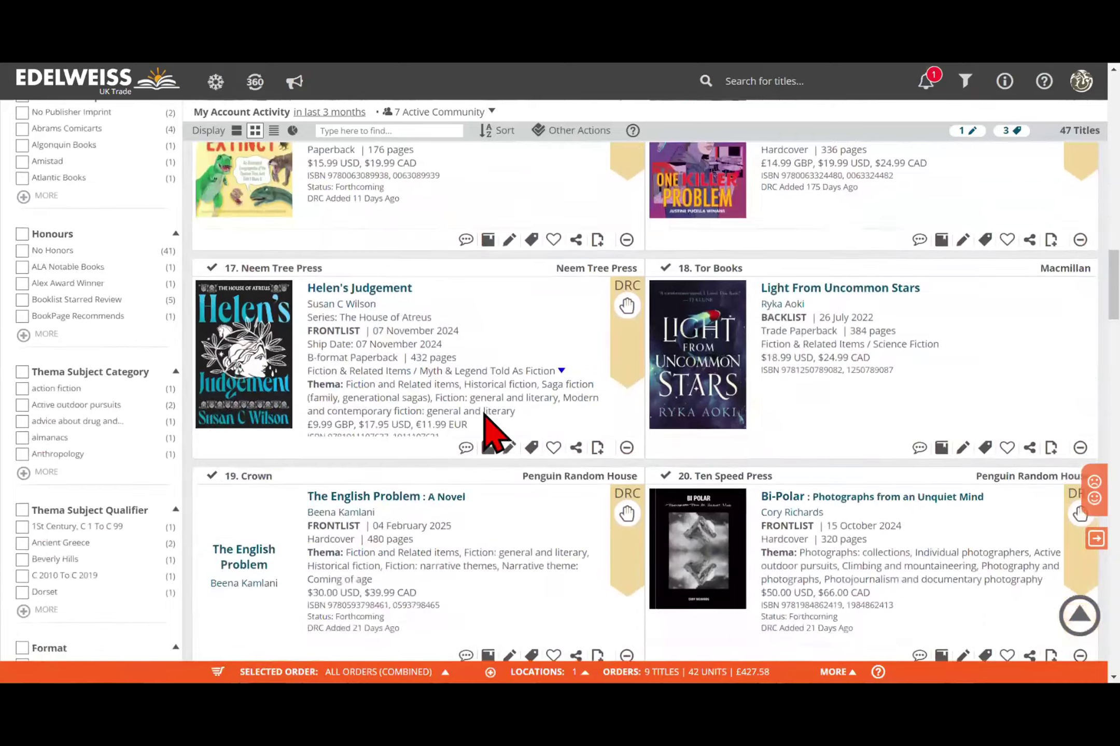
scroll(492, 433, down, 10)
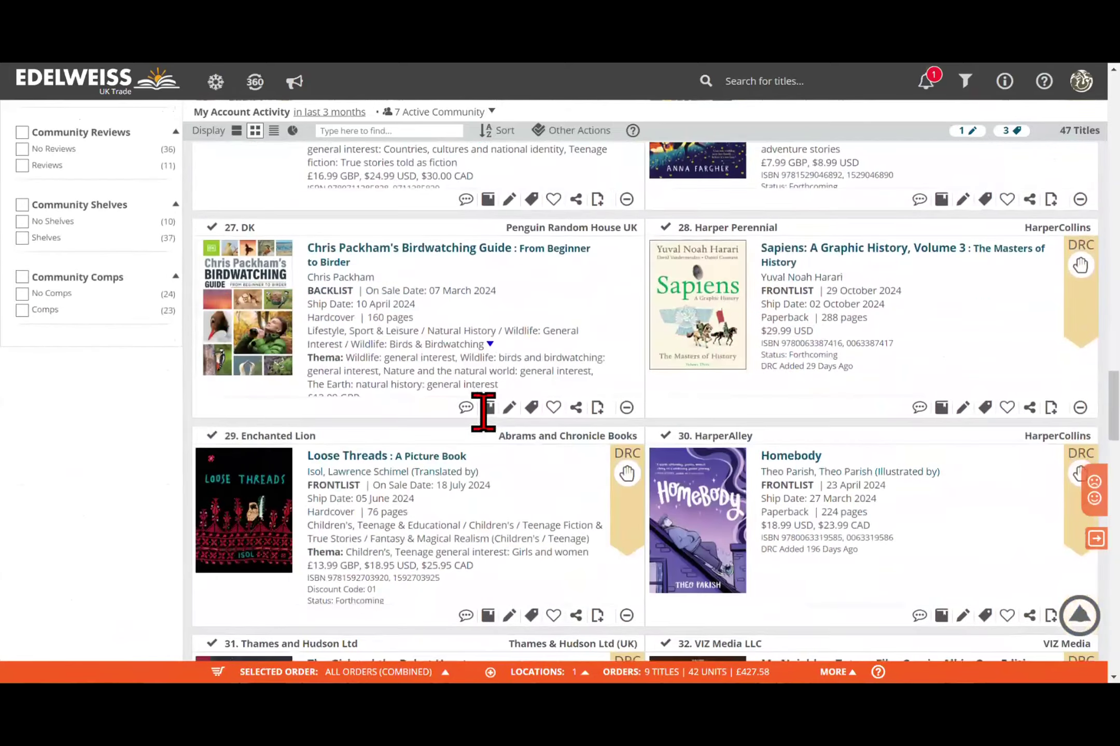
scroll(483, 412, down, 10)
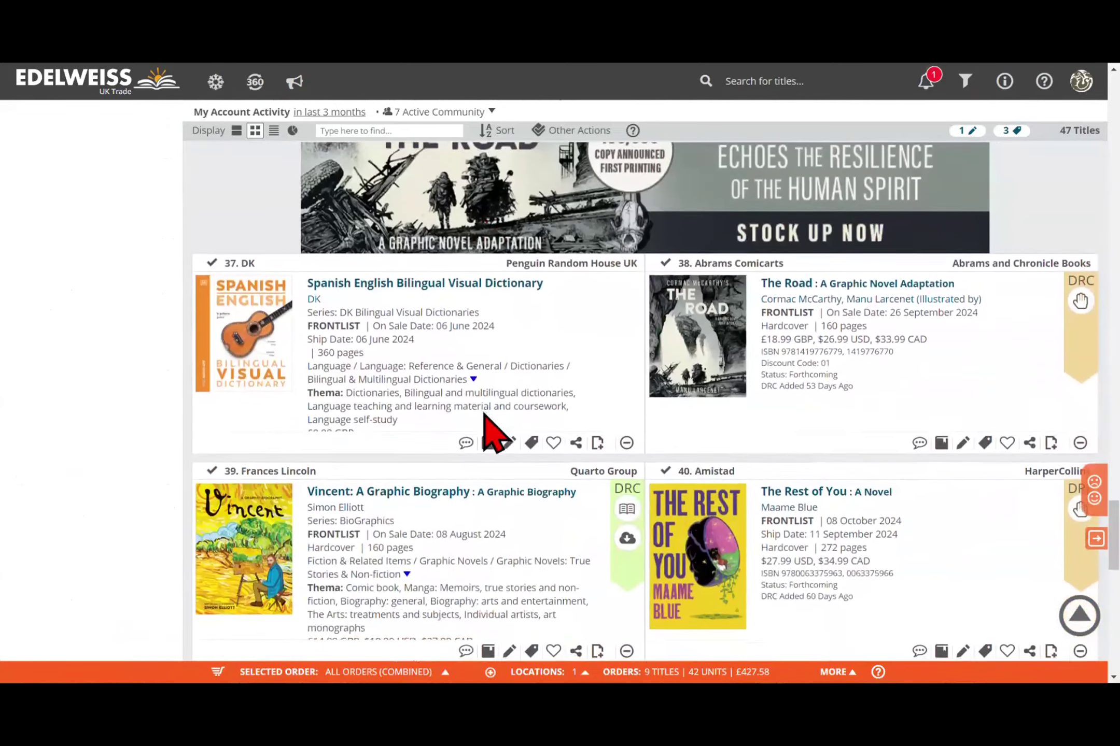
scroll(484, 414, down, 5)
scroll(484, 413, down, 6)
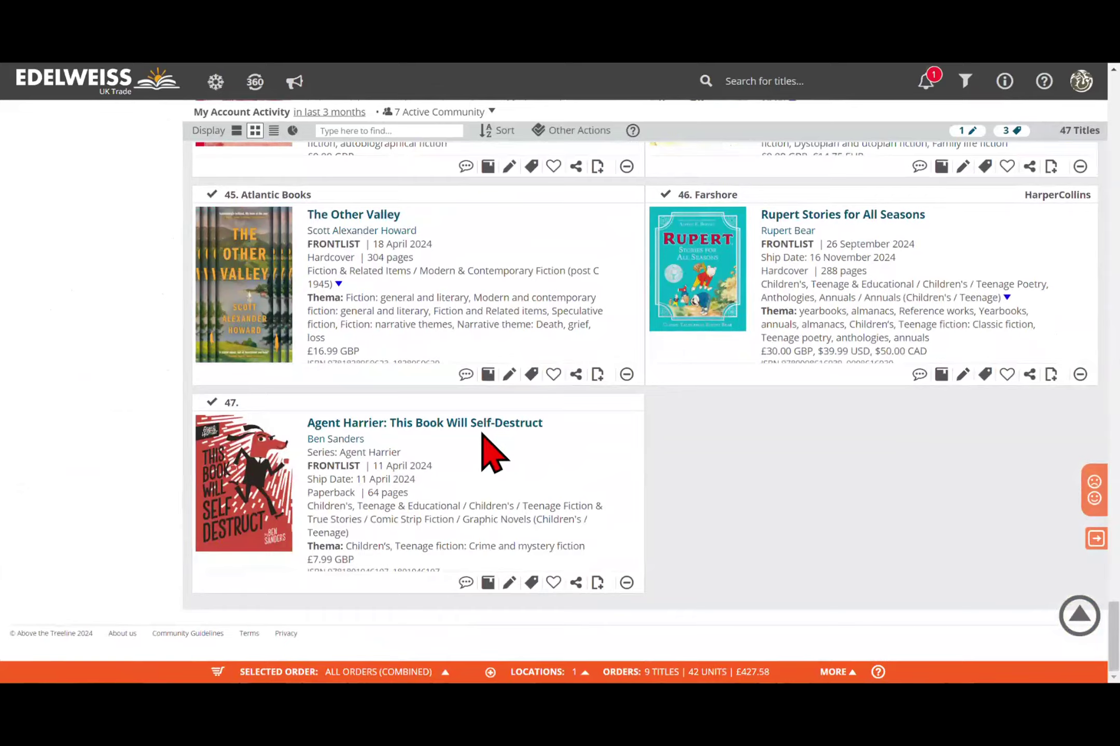
scroll(485, 451, up, 20)
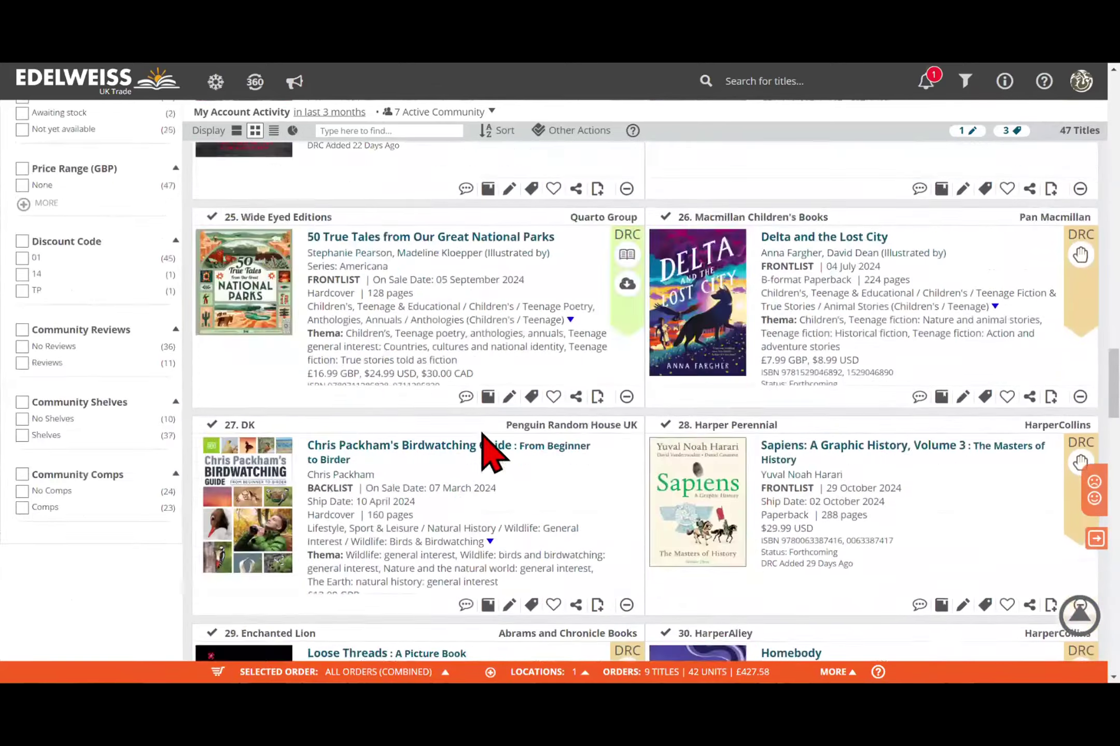
scroll(484, 451, up, 15)
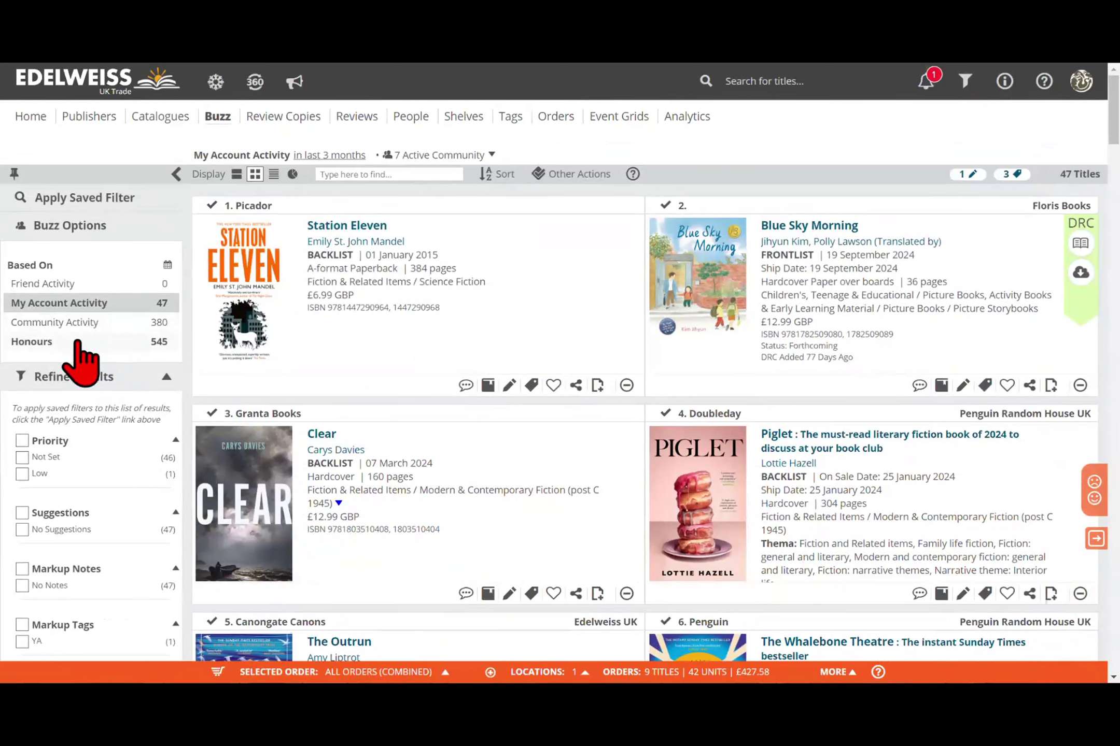
Add the Anticipating shelf widget to the home page
click(34, 117)
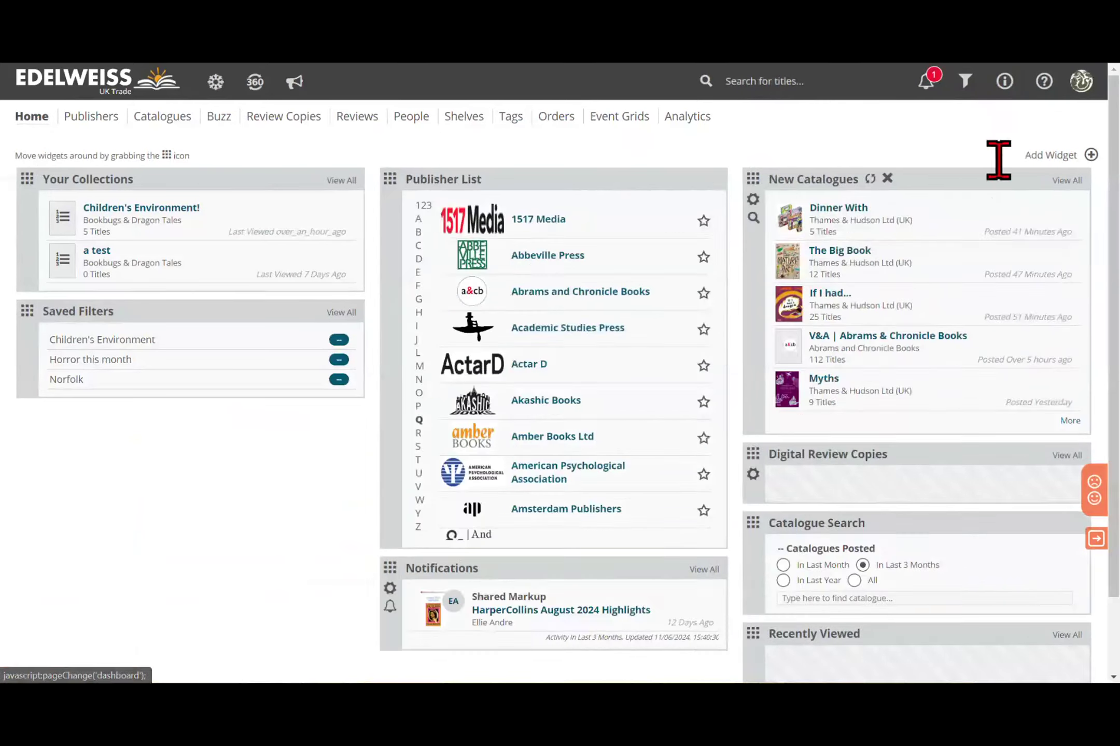
click(1090, 155)
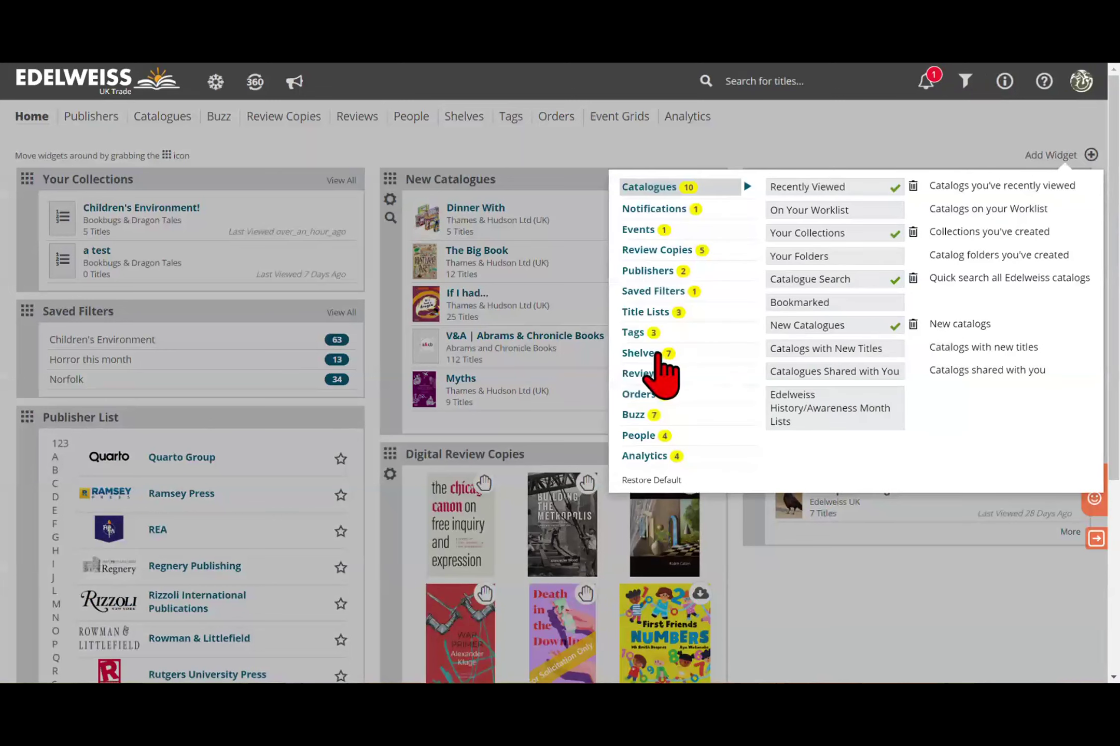
click(654, 354)
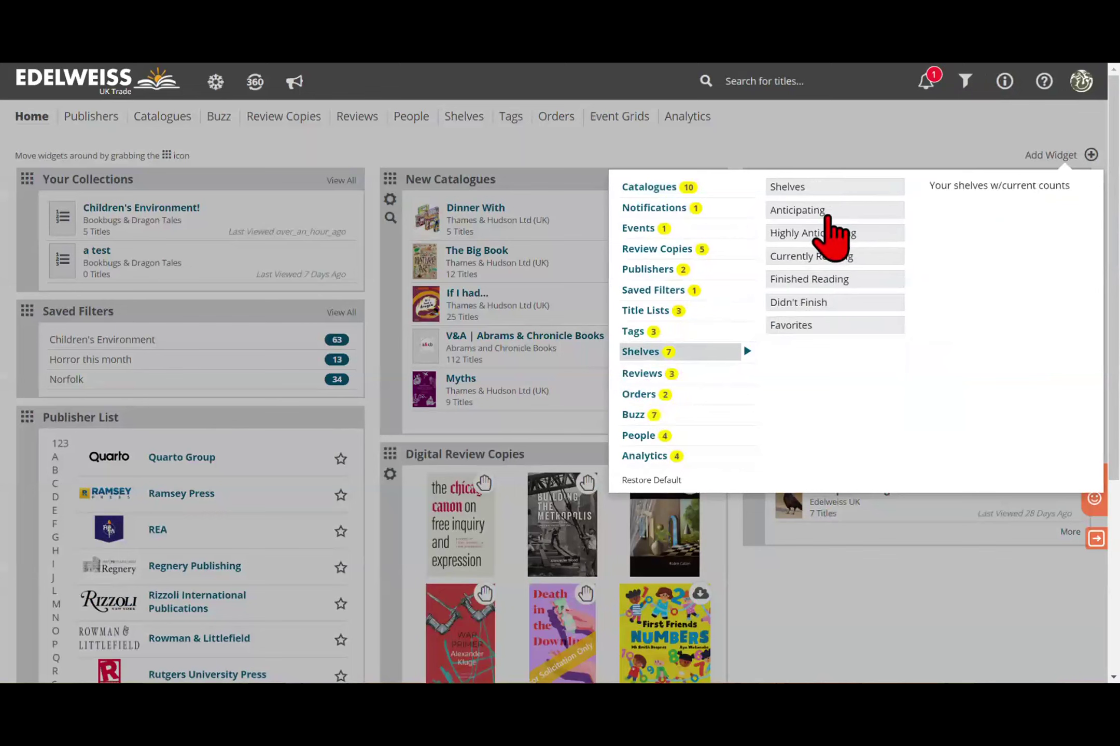
click(577, 165)
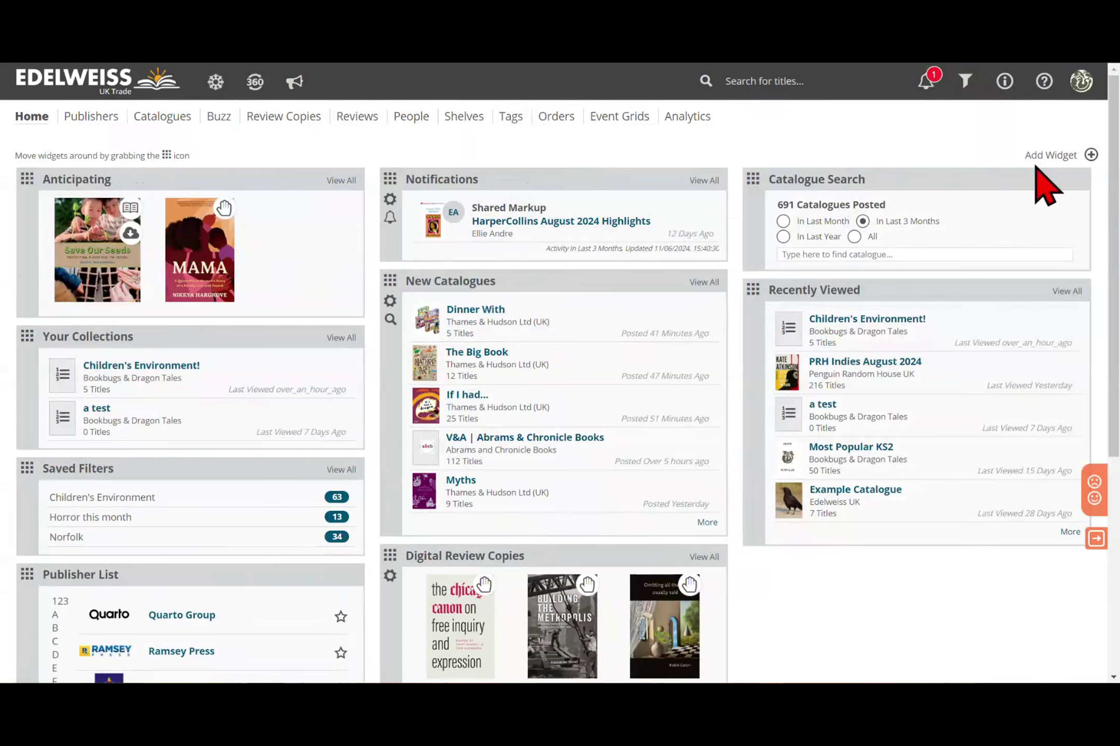
Open the Edelweiss Support Center and view its contact information
click(1044, 83)
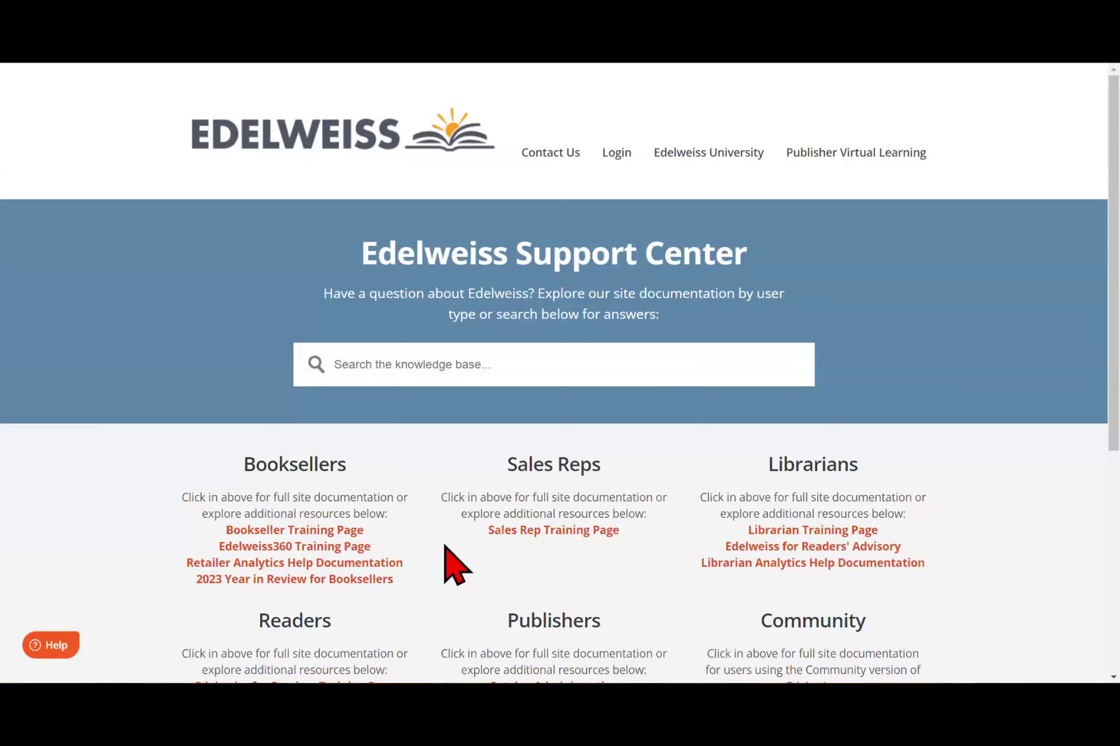
click(537, 166)
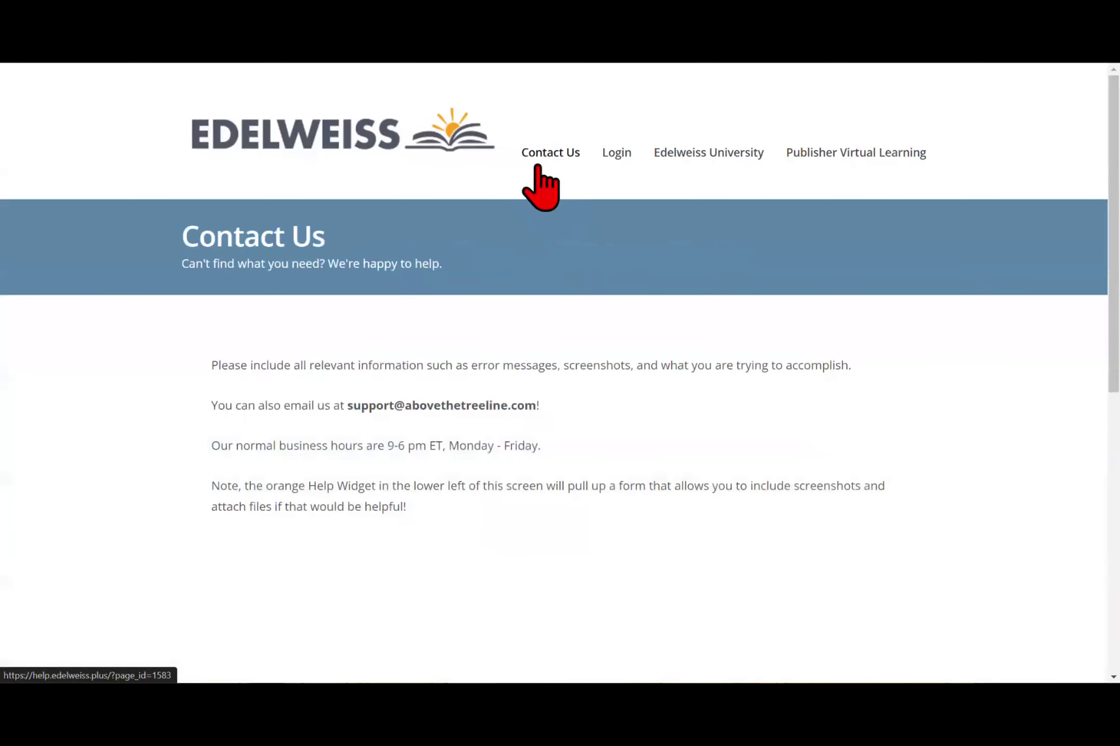